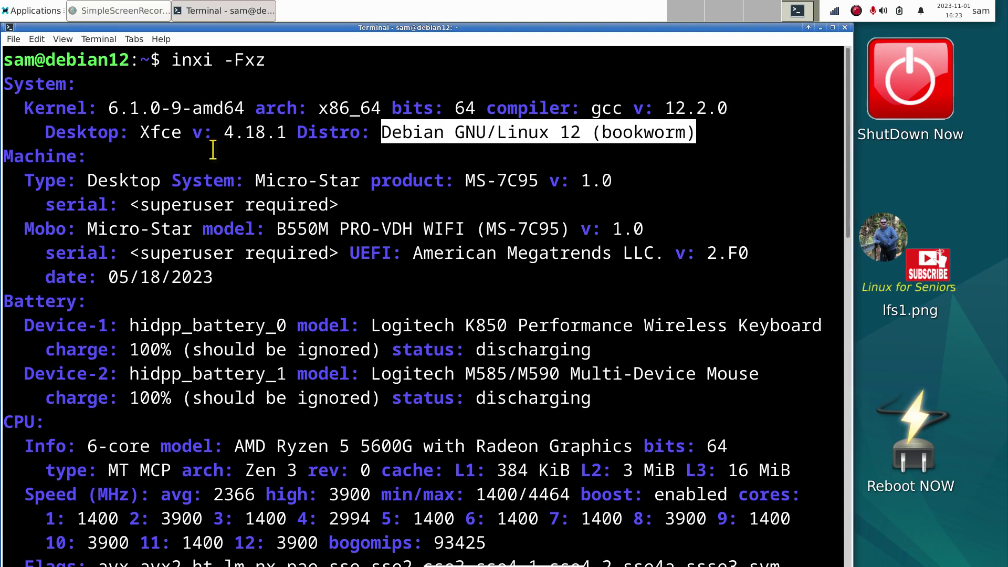
Step: Highlight Xfce and kernel 6.1 in the inxi report, then open and dismiss the session menu
left_click_drag(140, 134, 182, 135)
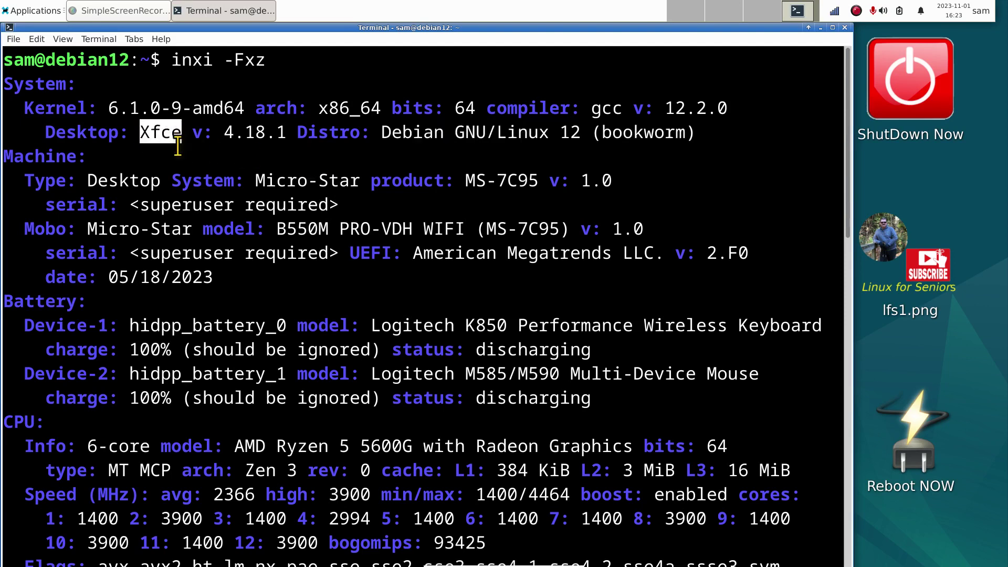
left_click_drag(109, 108, 139, 108)
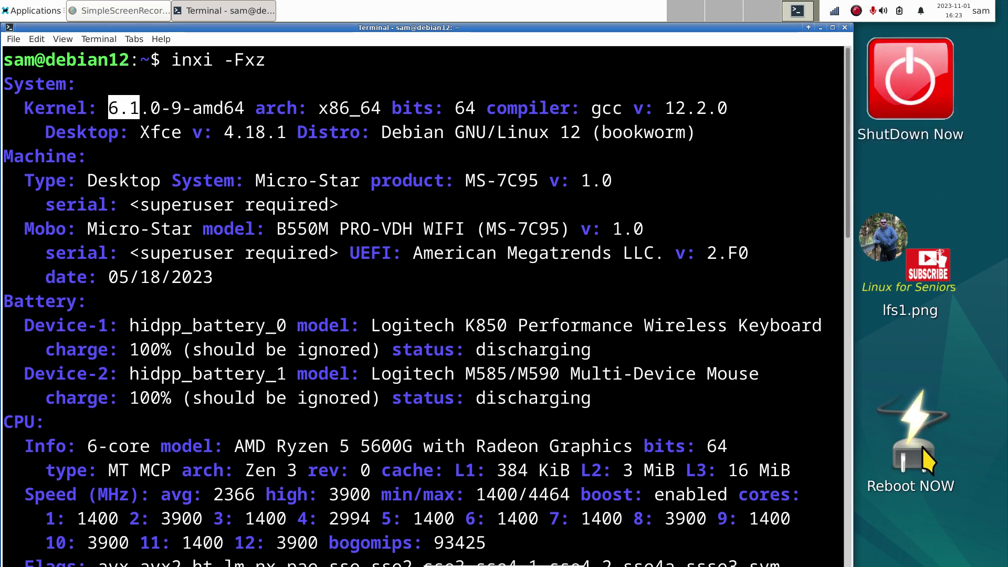
mouse_move(922, 448)
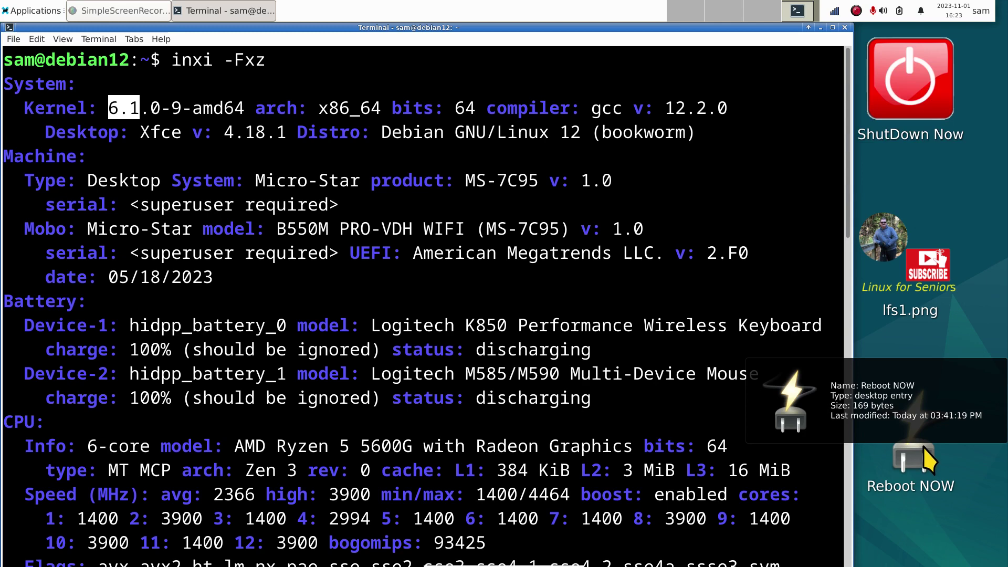
left_click(984, 12)
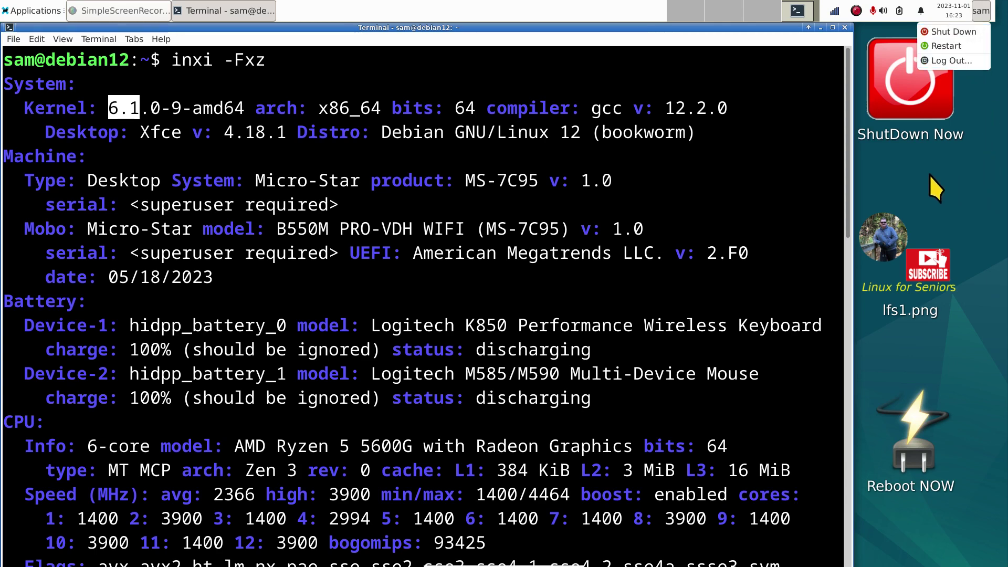
left_click(215, 305)
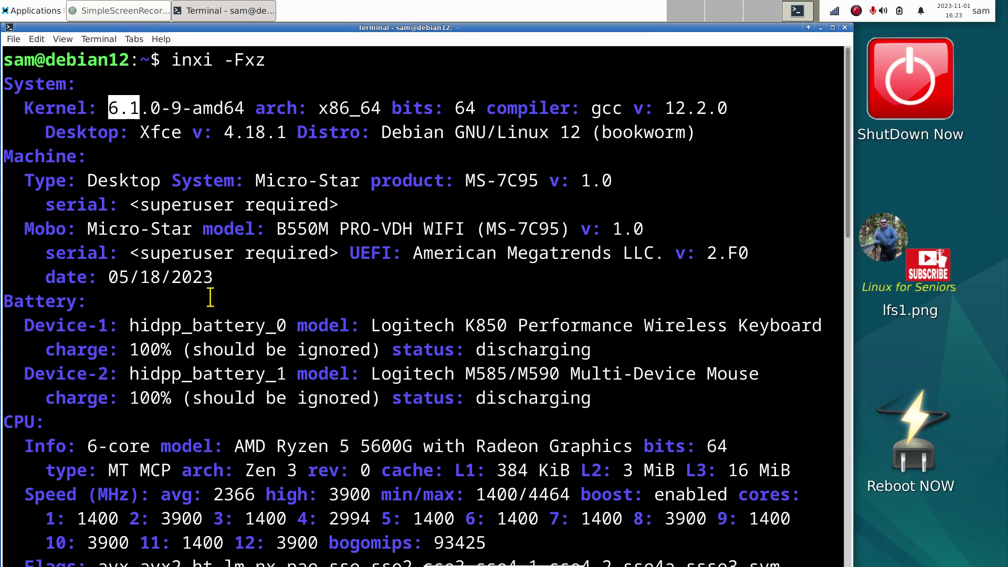
Step: Highlight the 1920x1080 resolution, then close the terminal with Alt+F4
scroll(217, 298, "down", 6)
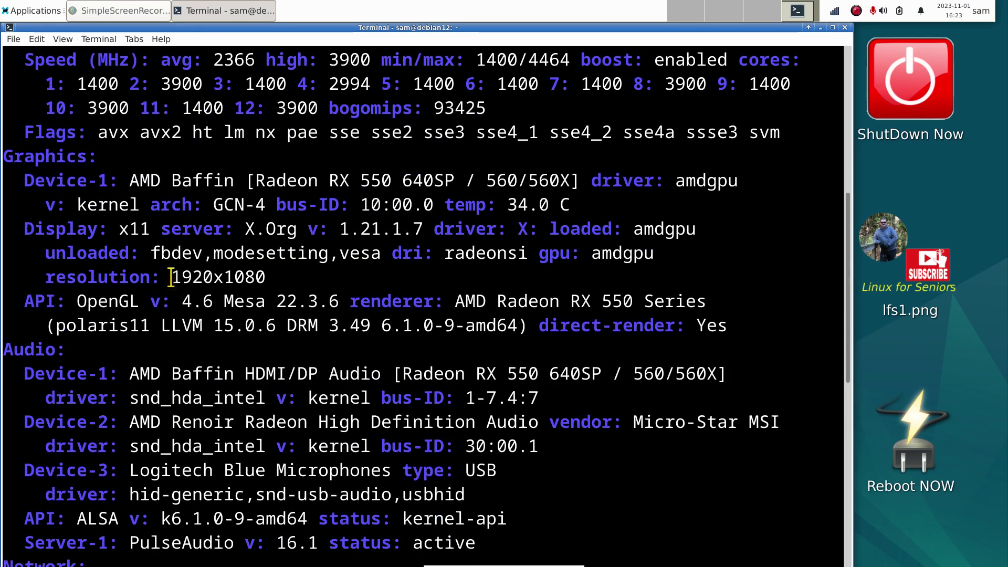
left_click_drag(171, 277, 319, 277)
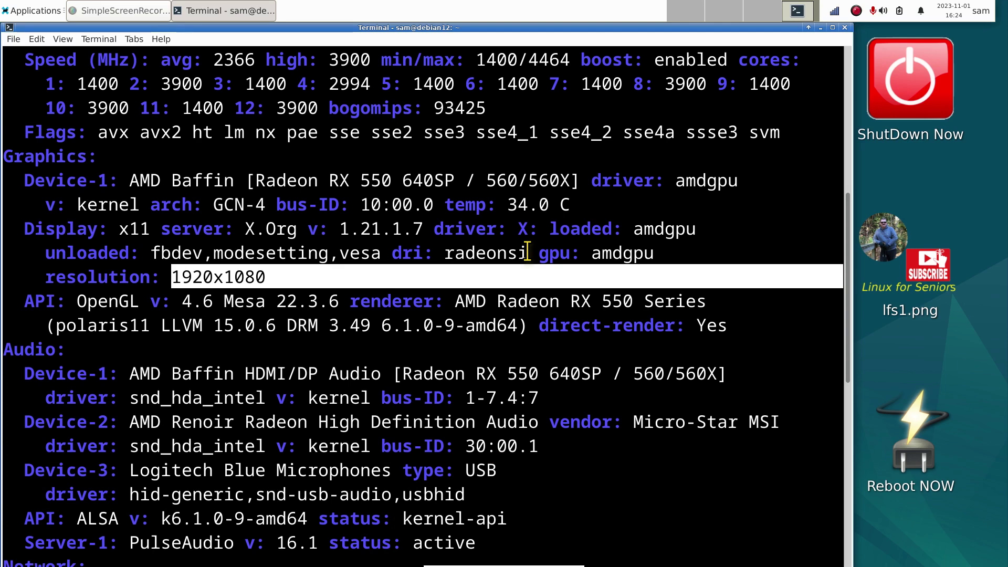
key("alt+F4")
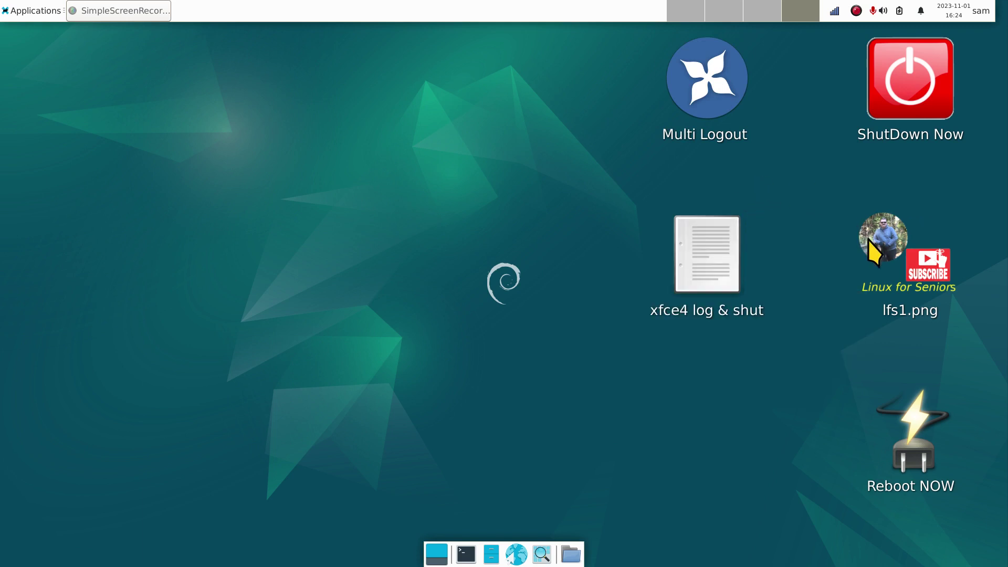
mouse_move(869, 239)
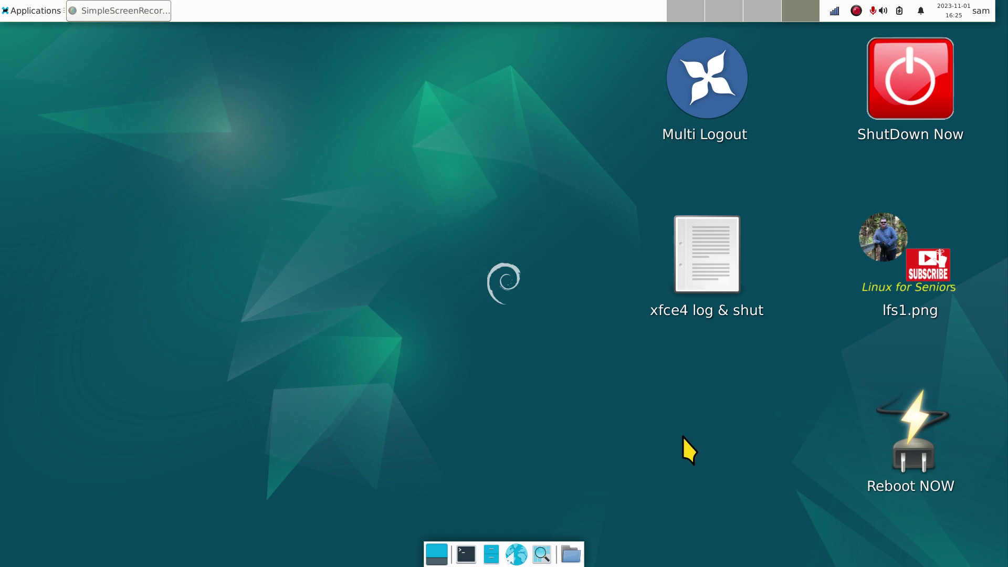
mouse_move(899, 74)
double_click(715, 86)
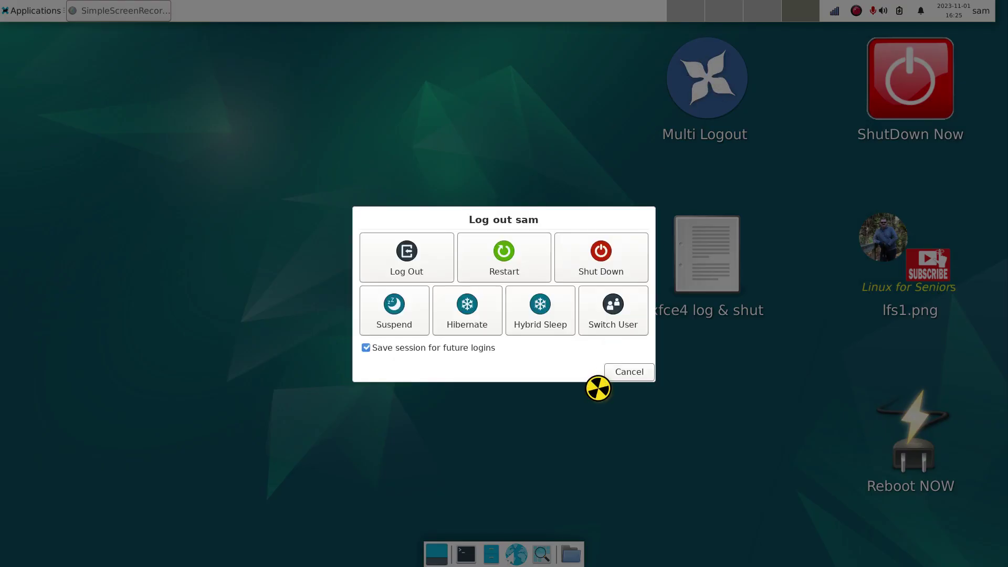
left_click(630, 372)
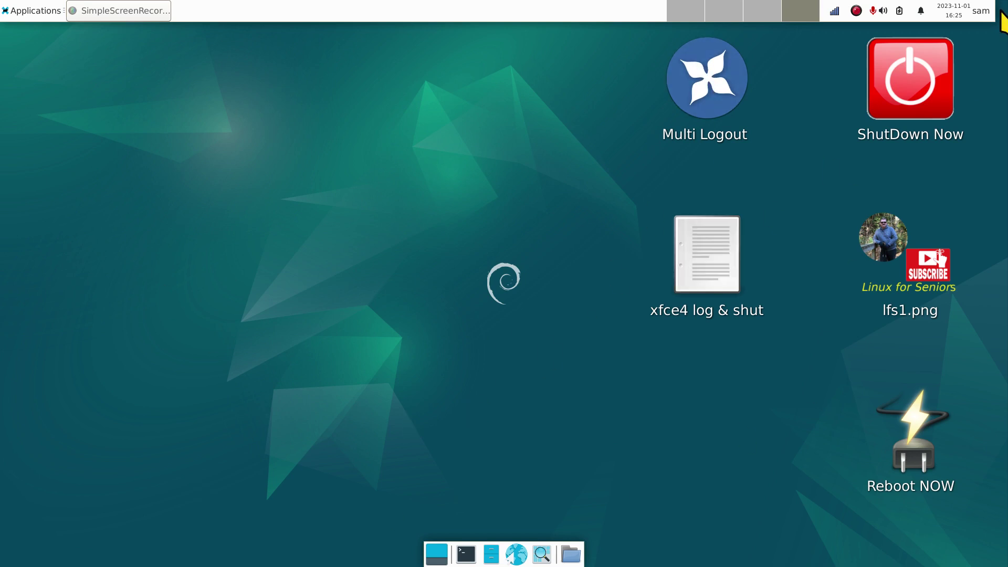
left_click(981, 10)
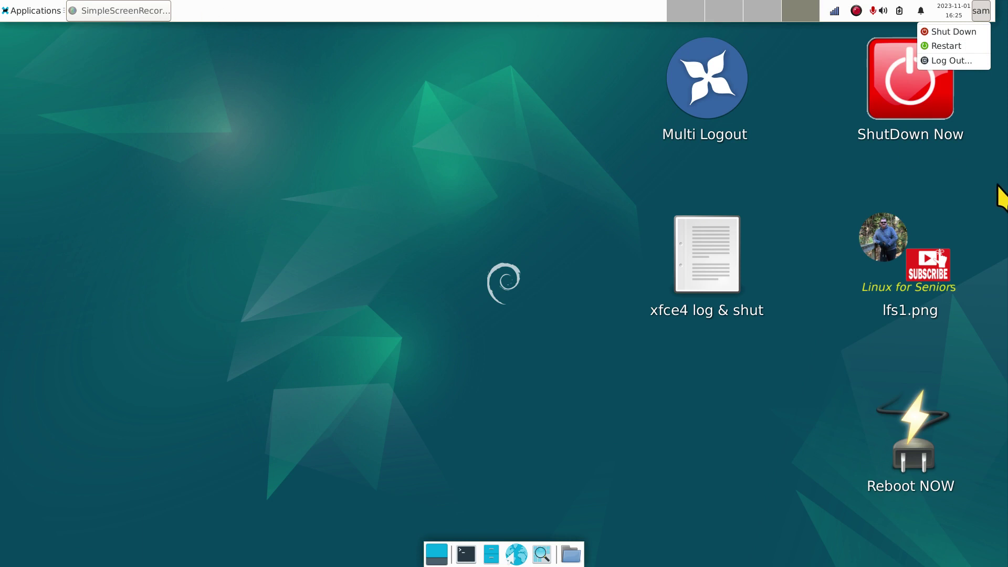
left_click(789, 150)
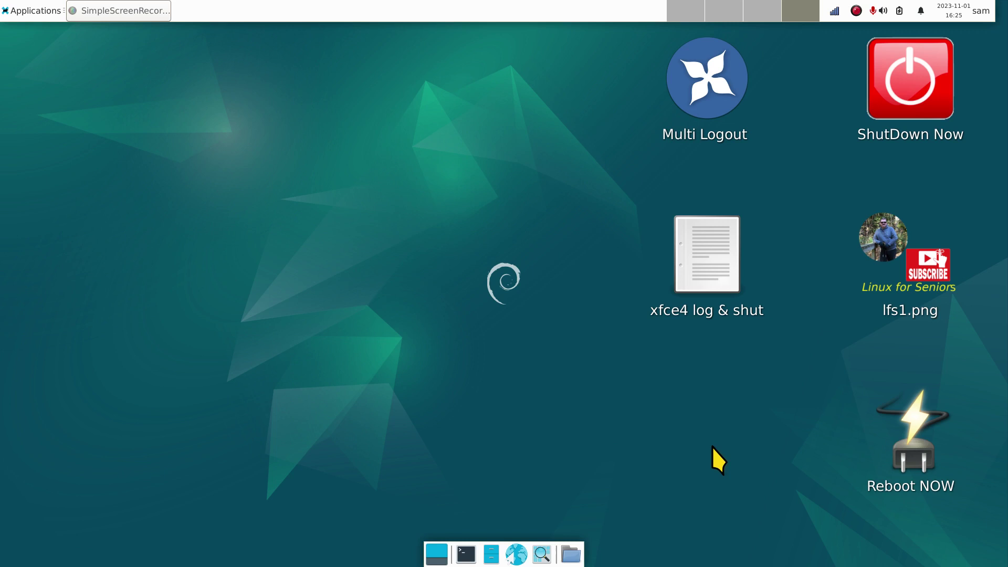
double_click(712, 252)
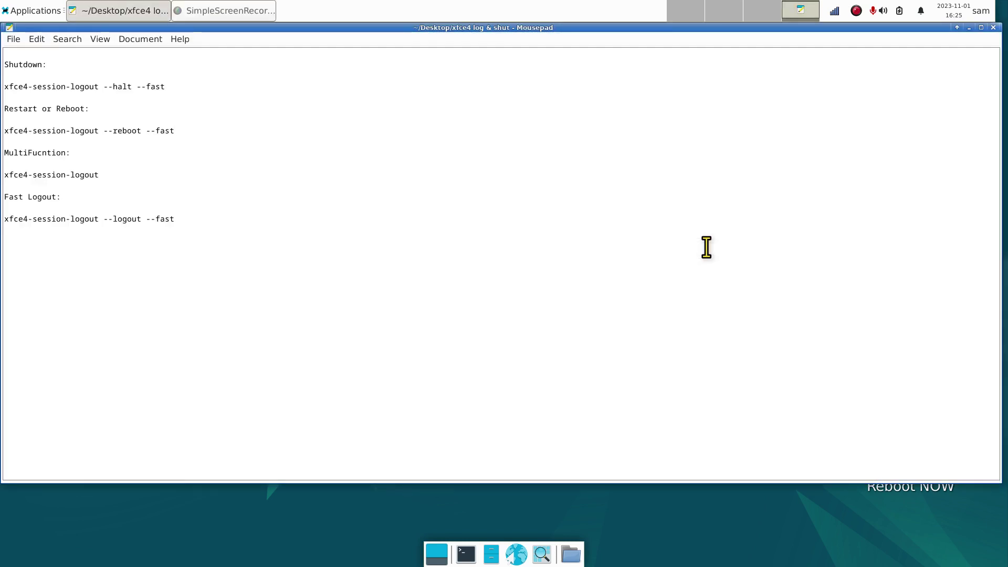
key("ctrl+plus")
key("ctrl+plus")
key("ctrl+plus")
key("ctrl+plus")
key("ctrl+plus")
key("ctrl+plus")
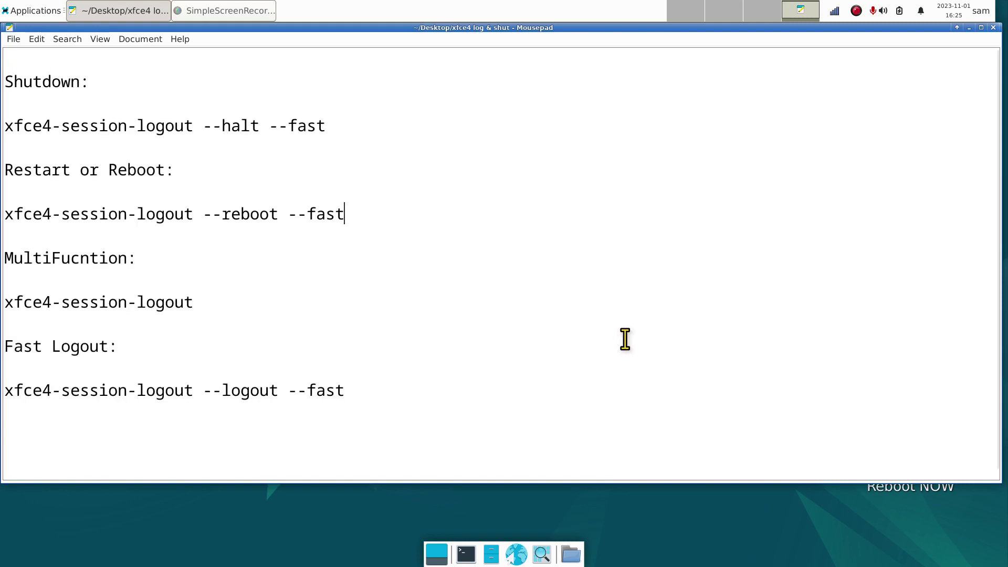
left_click_drag(143, 90, 9, 83)
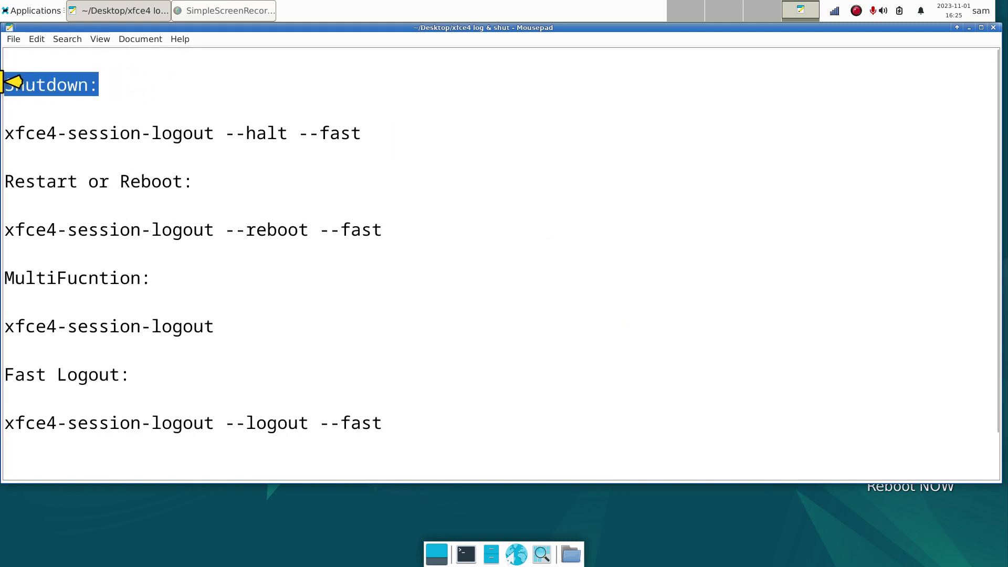
left_click_drag(204, 182, 2, 181)
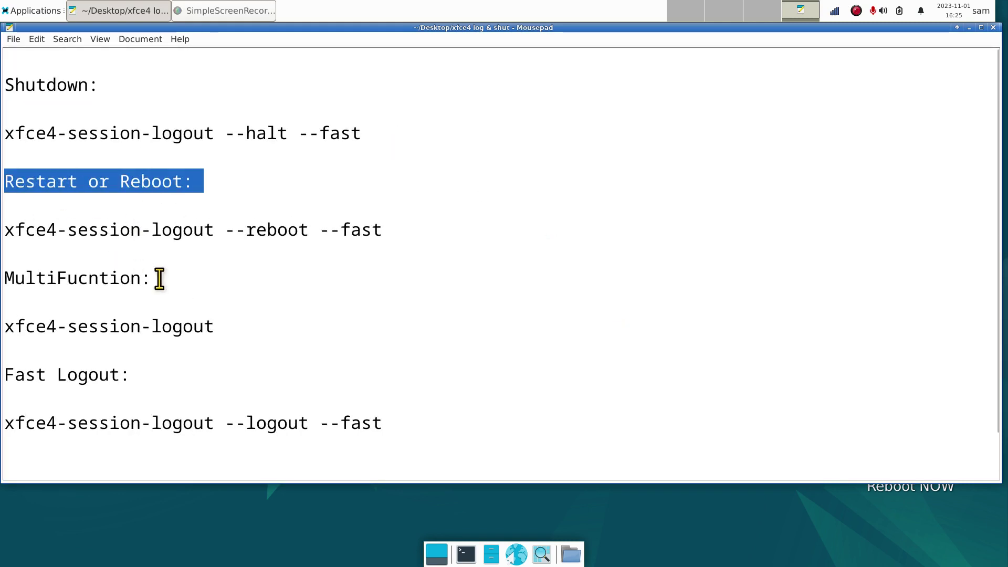
left_click_drag(157, 278, 2, 279)
left_click_drag(158, 376, 2, 376)
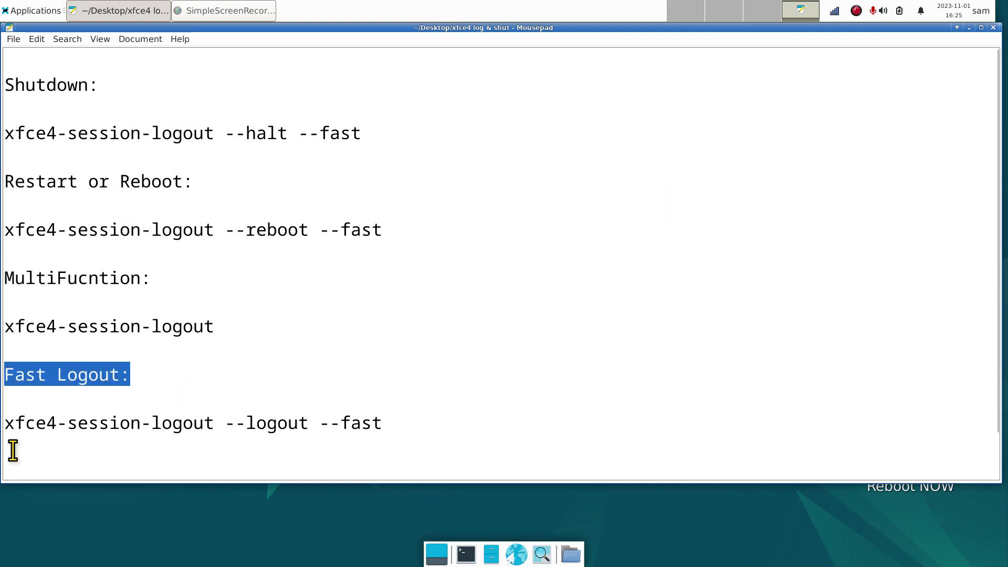
left_click(994, 28)
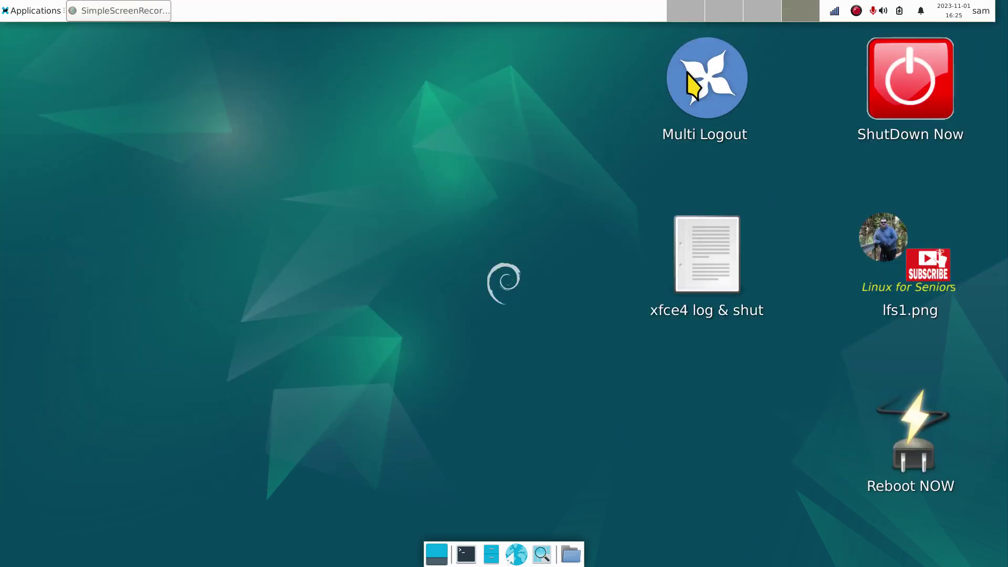
Step: Test and cancel Multi Logout, then start a launcher using the 'log' Log Out preset
double_click(715, 78)
left_click(630, 374)
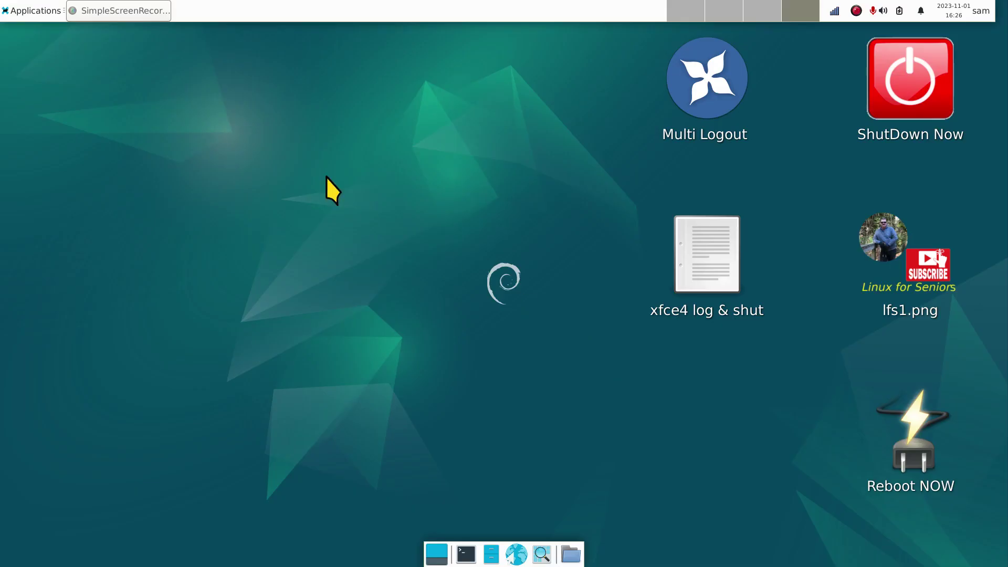
right_click(273, 116)
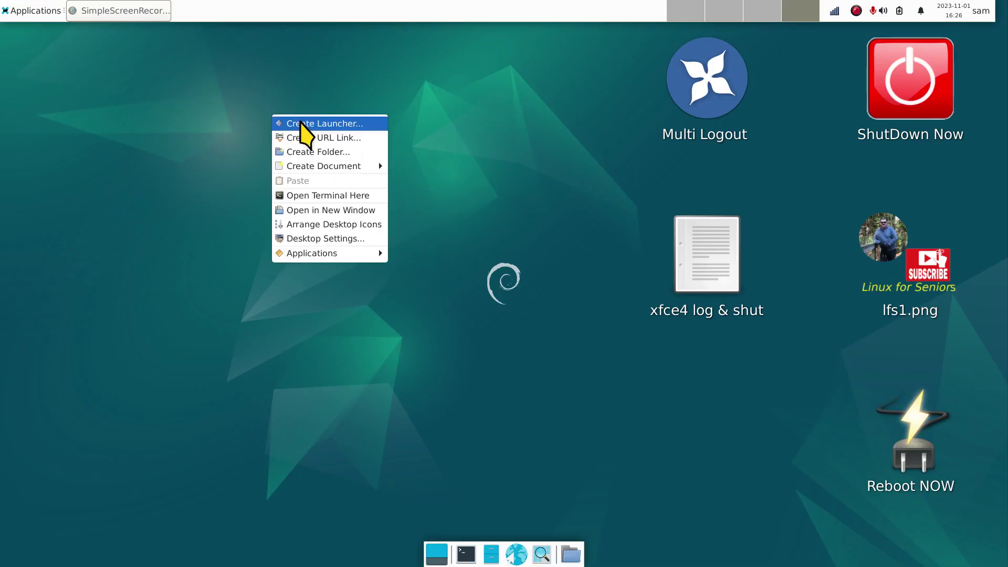
left_click(305, 126)
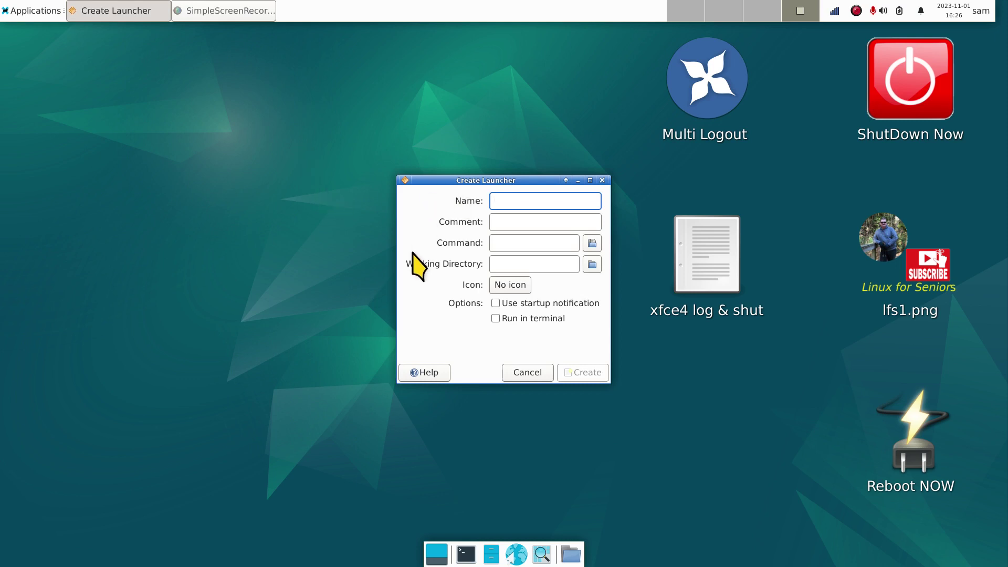
type("log")
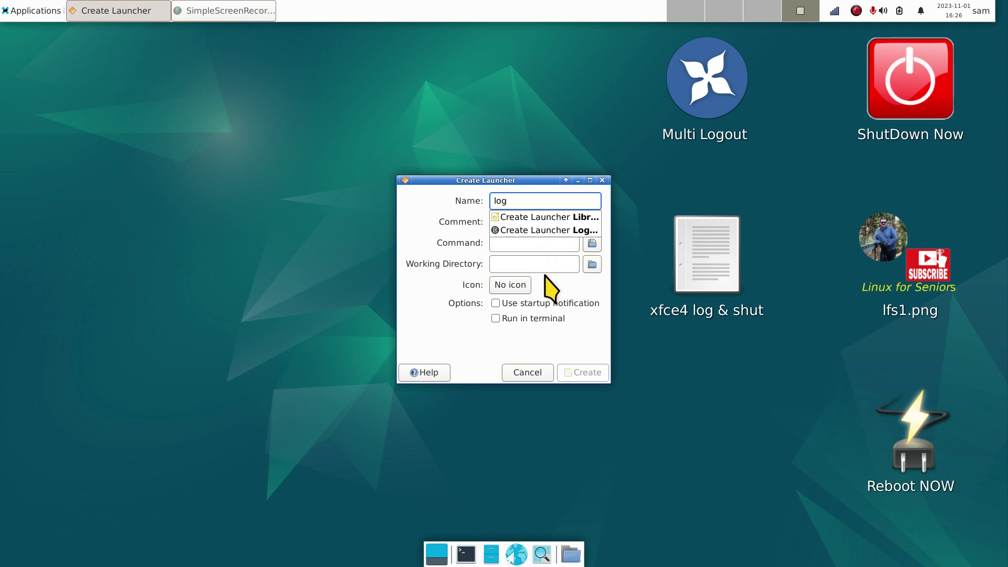
left_click(545, 231)
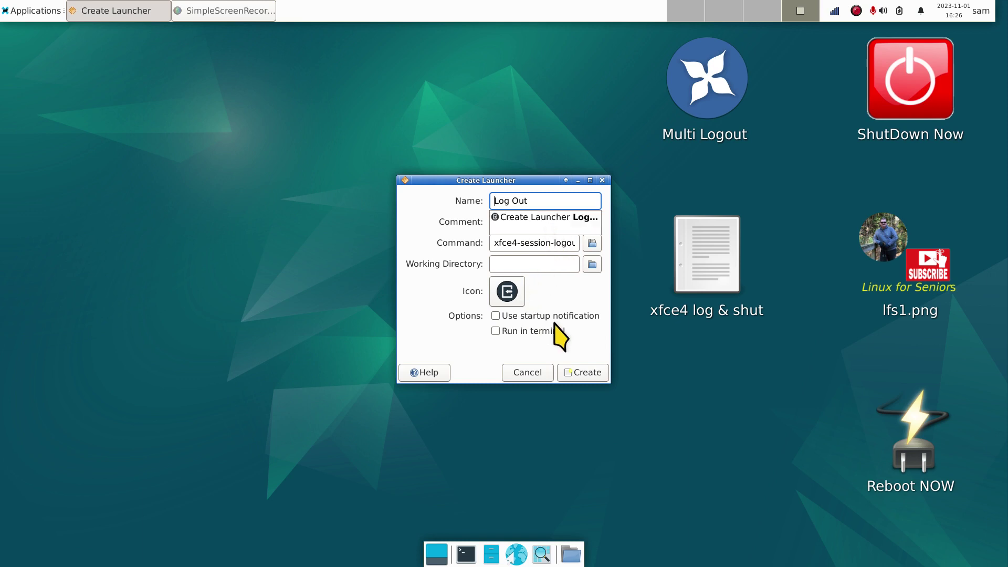
left_click(591, 371)
Step: Create the Log Out launcher, then test it and Multi Logout, cancelling each logout dialog
left_click(590, 374)
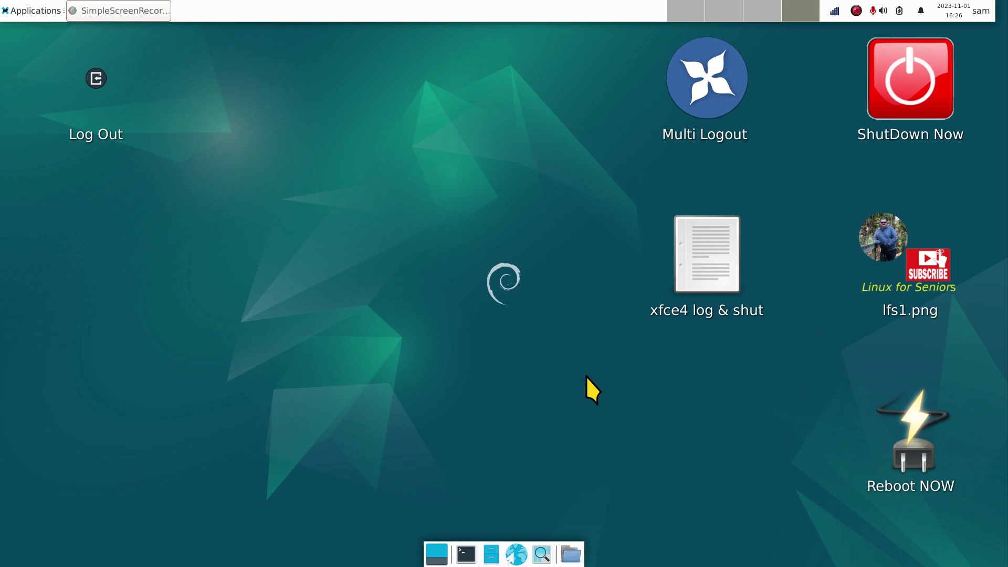
double_click(91, 80)
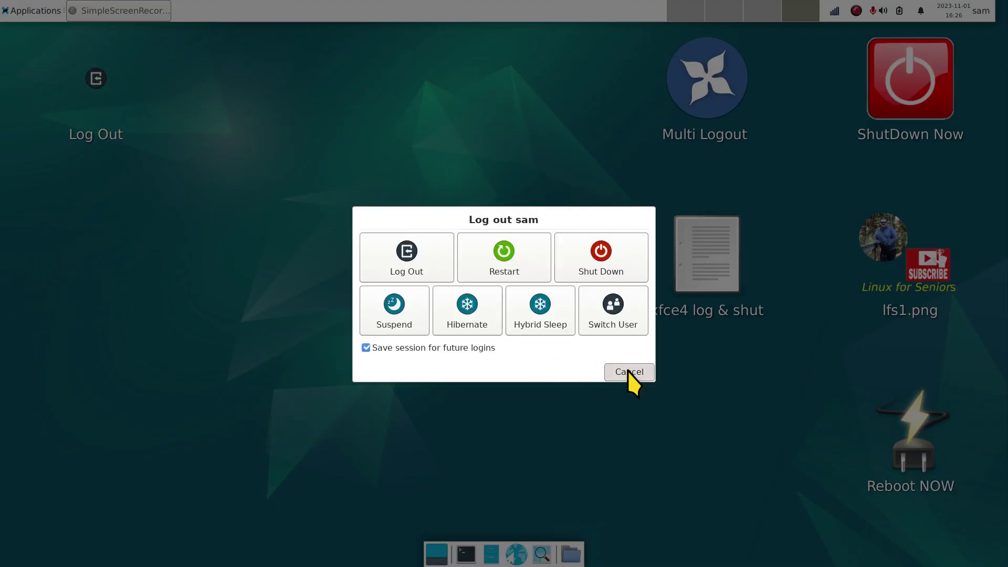
left_click(628, 371)
double_click(686, 64)
left_click(630, 372)
Step: Open Edit Launcher for Log Out and Multi Logout and place them side by side
right_click(96, 83)
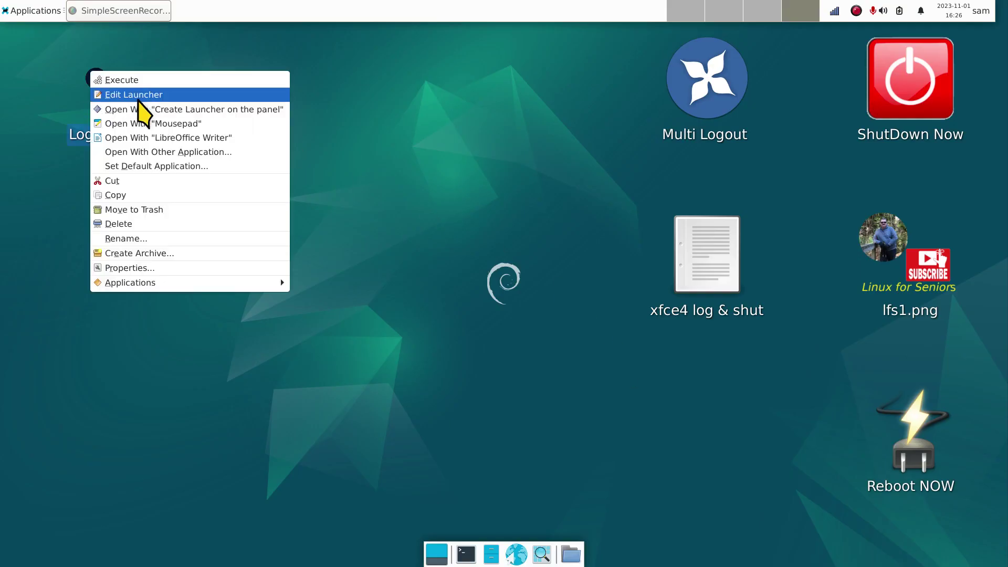
left_click(140, 97)
left_click_drag(495, 176, 282, 172)
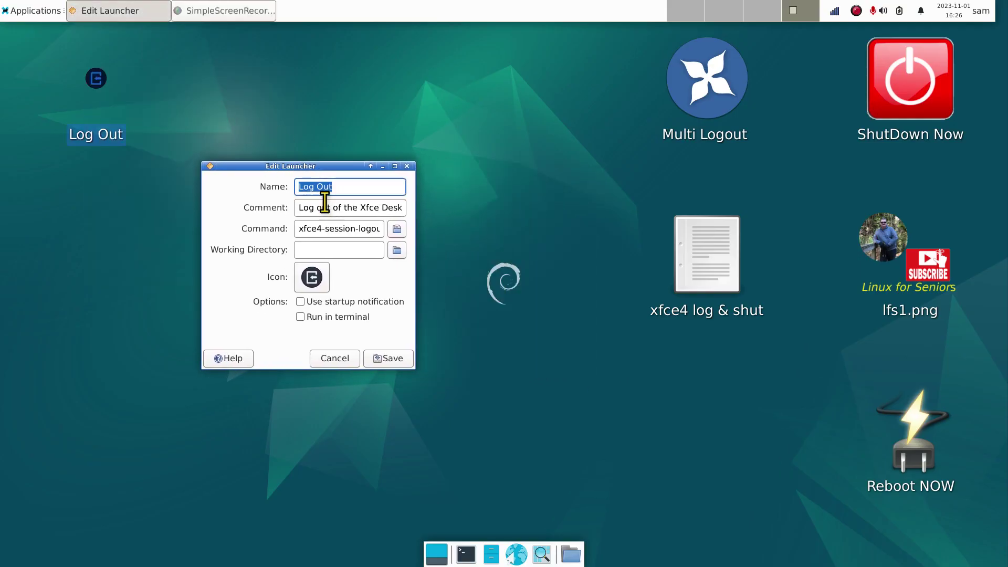
left_click(708, 68)
right_click(709, 68)
left_click(735, 92)
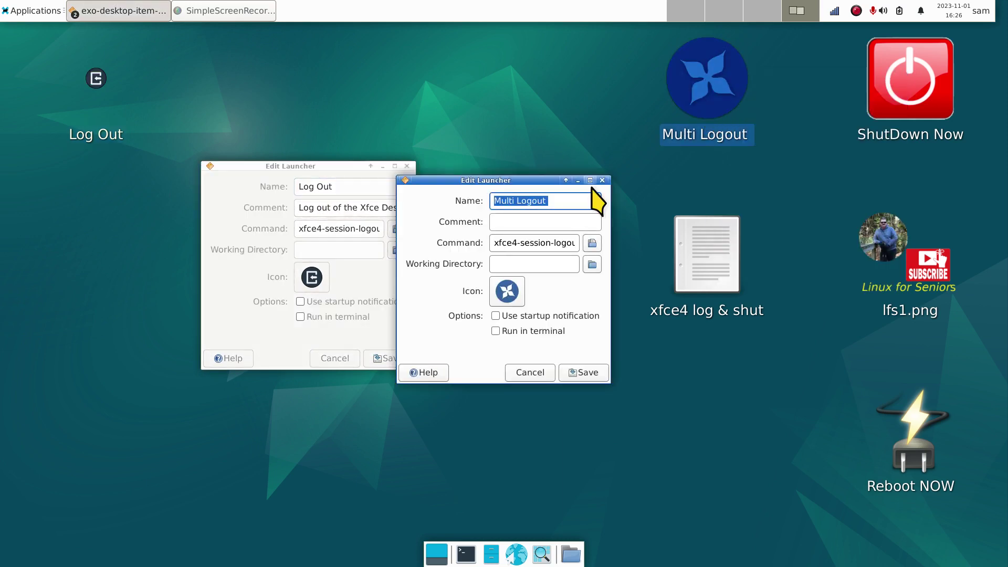
left_click_drag(457, 178, 489, 155)
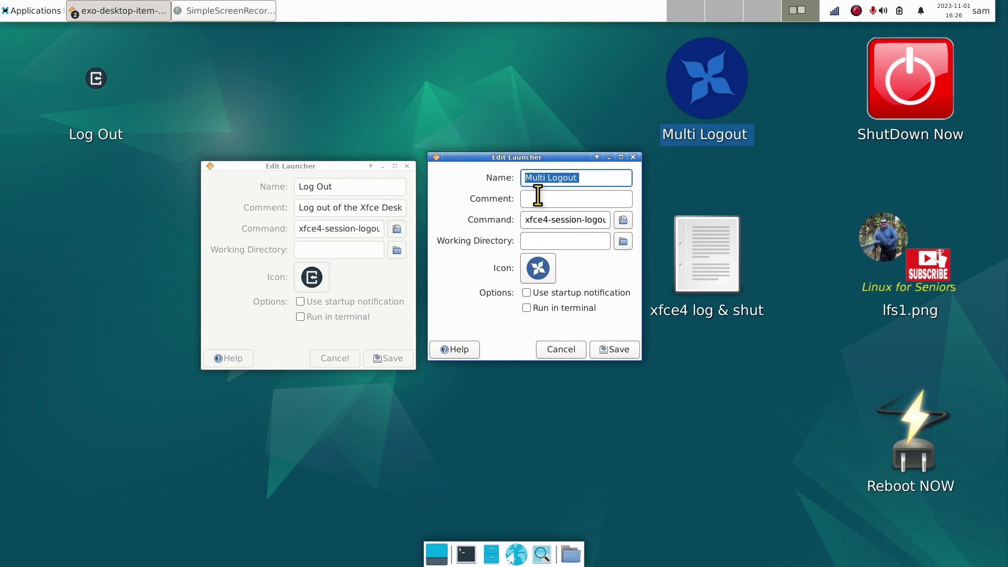
Step: Compare the two launchers' Command fields, then close the Multi Logout editor
left_click(537, 198)
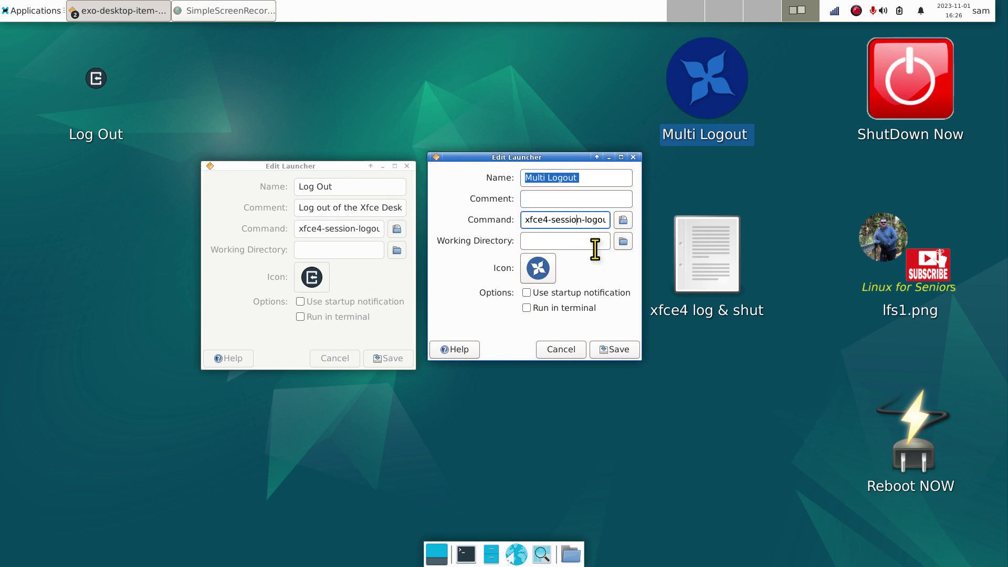
left_click(351, 228)
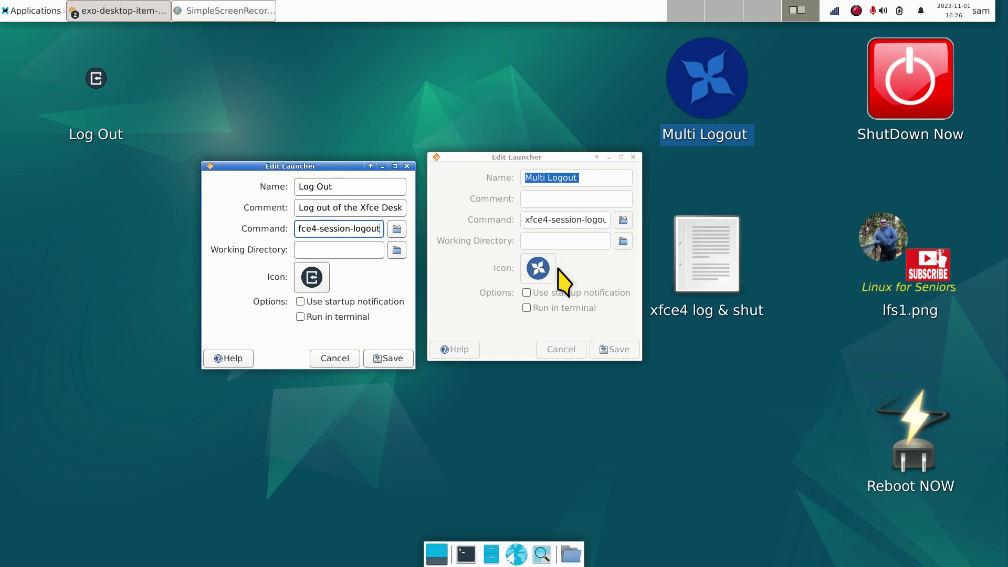
left_click(562, 222)
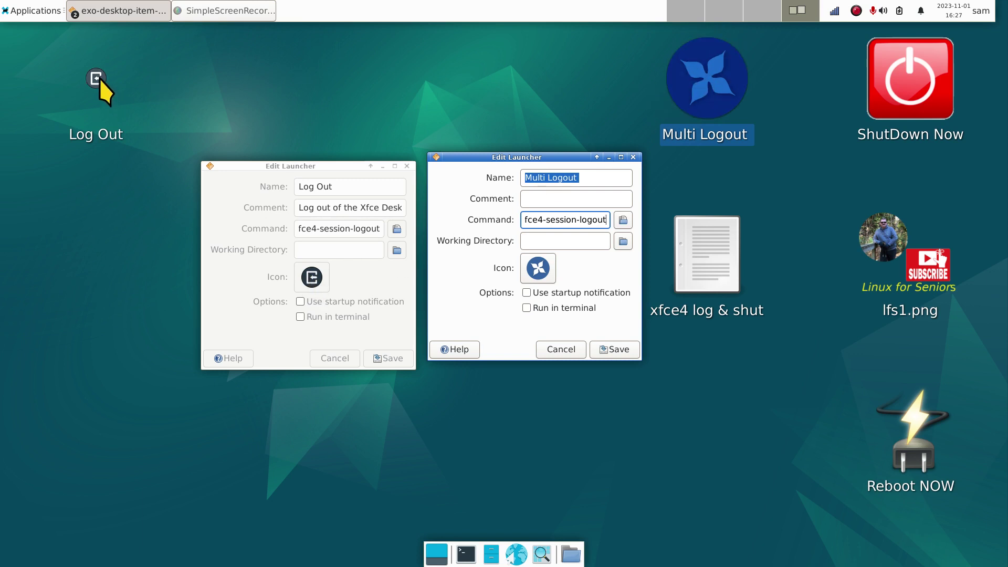
left_click(634, 157)
left_click(407, 166)
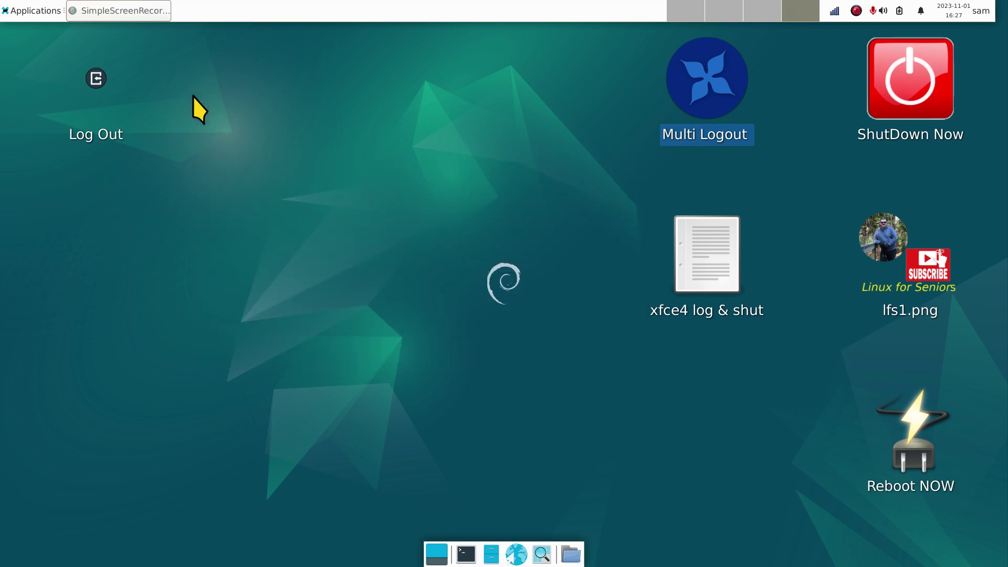
right_click(239, 146)
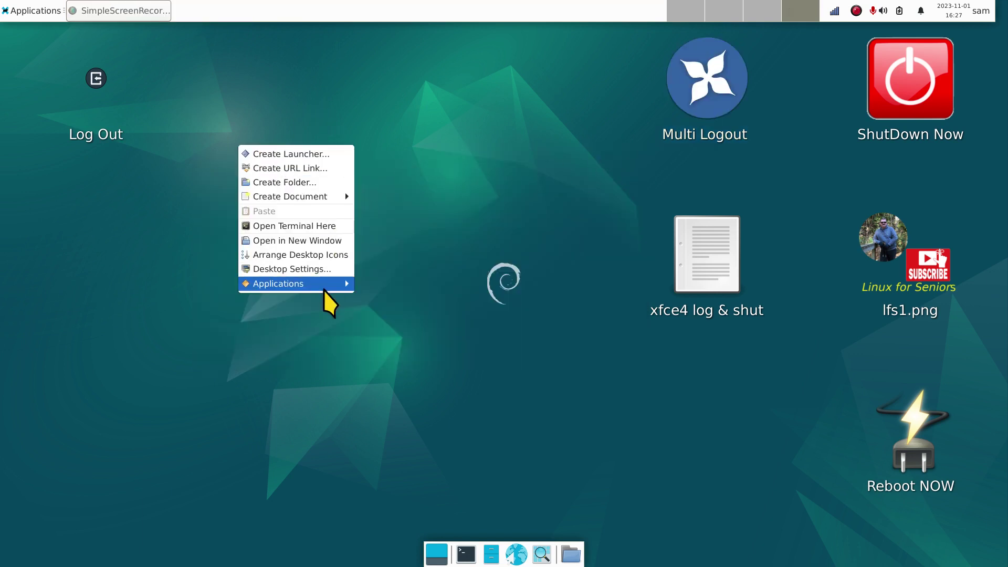
left_click(317, 270)
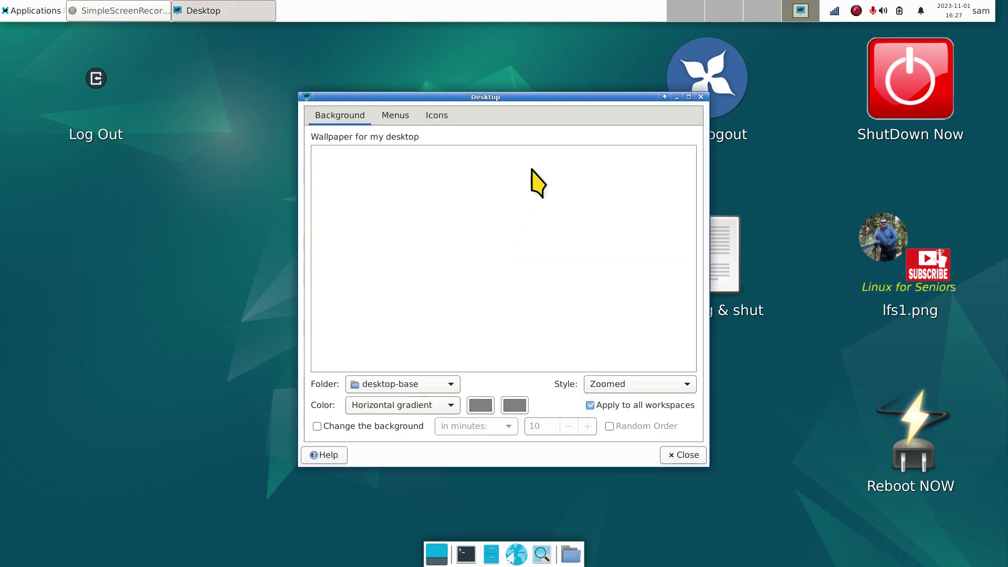
left_click(437, 117)
left_click_drag(426, 97, 268, 106)
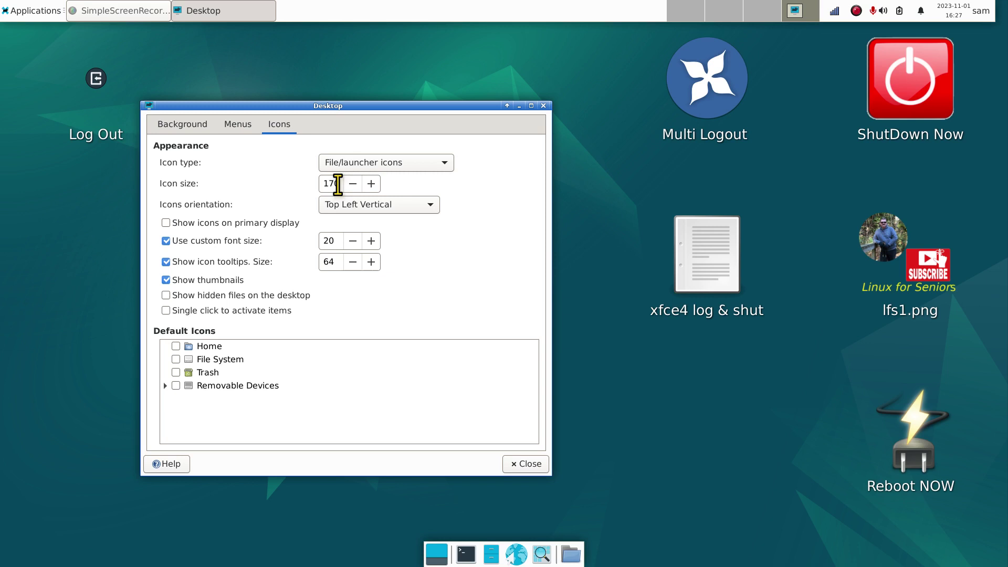
double_click(337, 184)
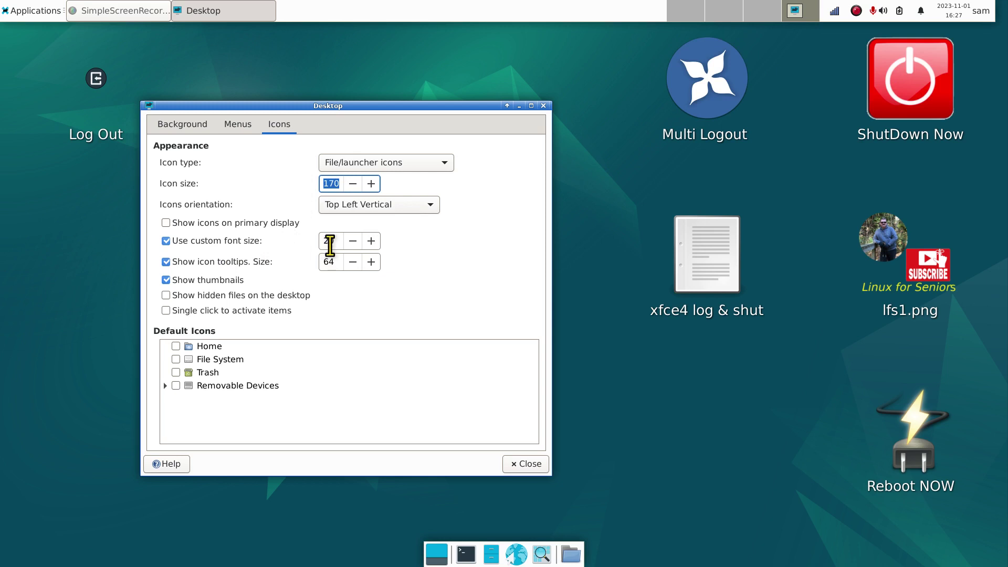
left_click(167, 241)
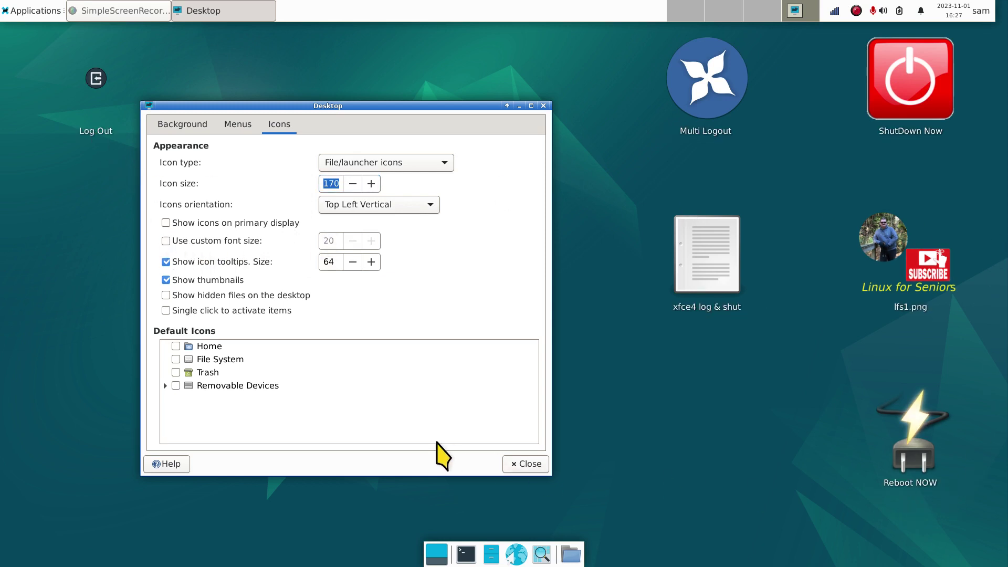
left_click(166, 241)
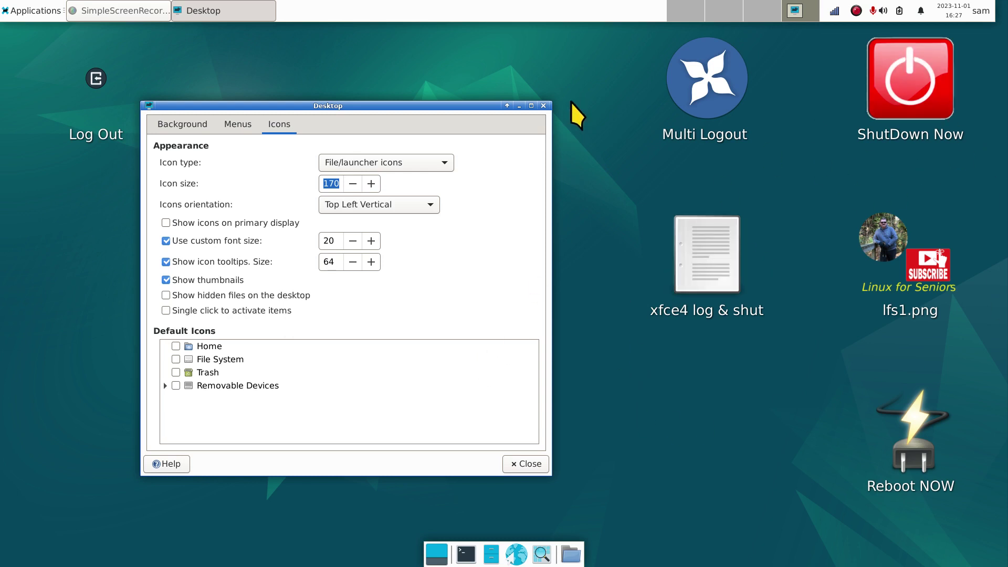
left_click(544, 106)
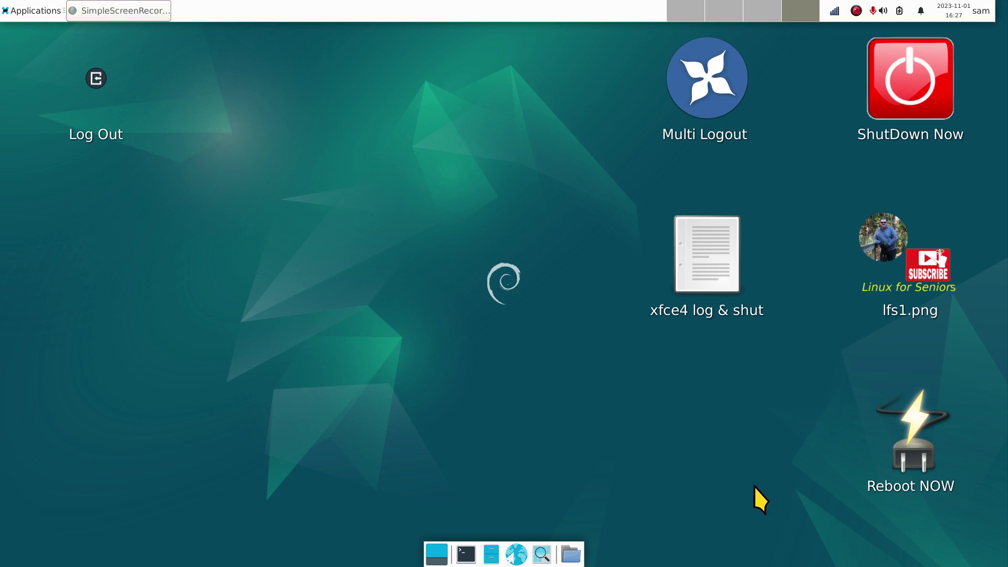
mouse_move(907, 101)
mouse_move(920, 452)
double_click(104, 94)
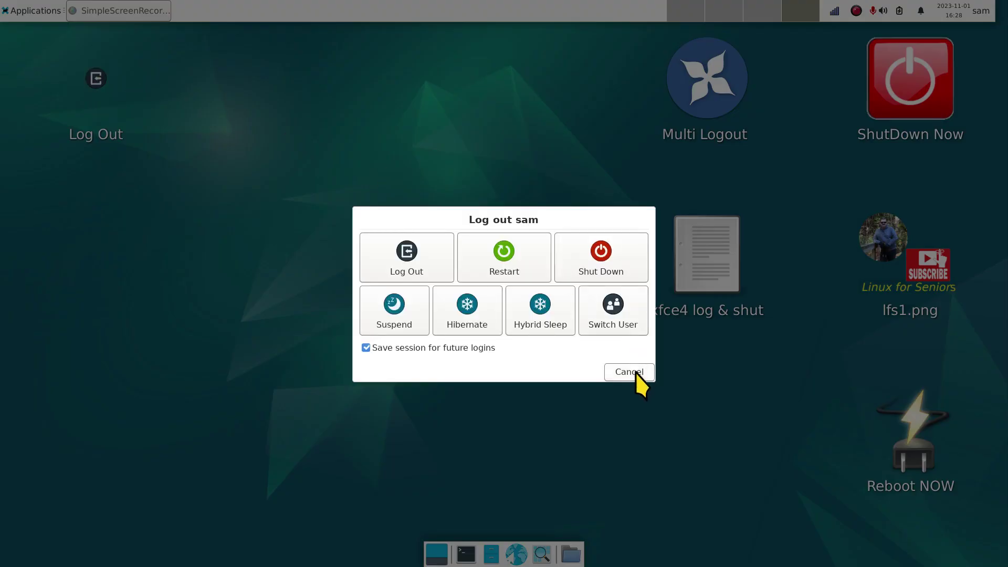
left_click(634, 374)
Step: Move Log Out to the top centre and set its icon to trophy-gold in Properties
left_click_drag(97, 77, 449, 149)
right_click(503, 73)
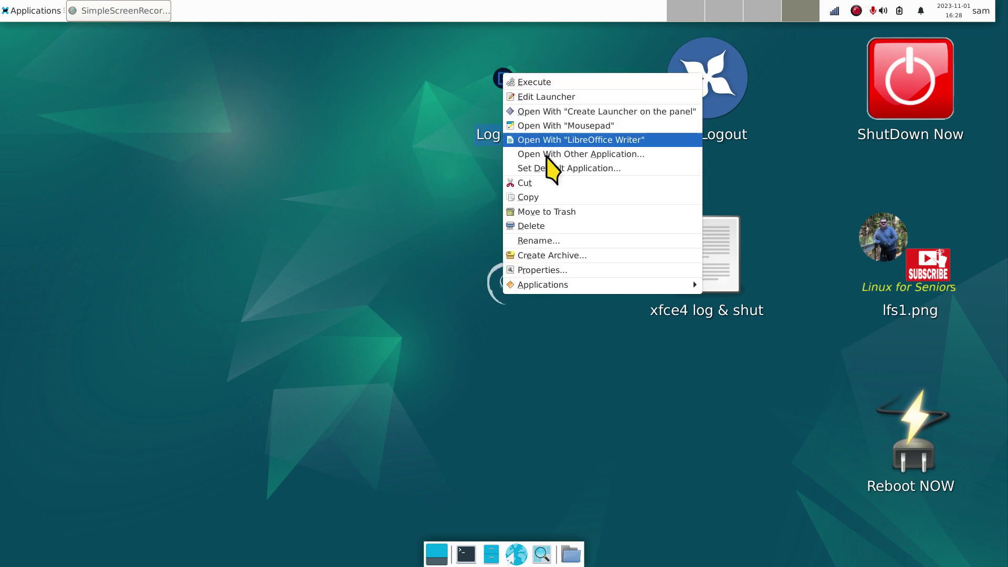
left_click(563, 269)
left_click(387, 204)
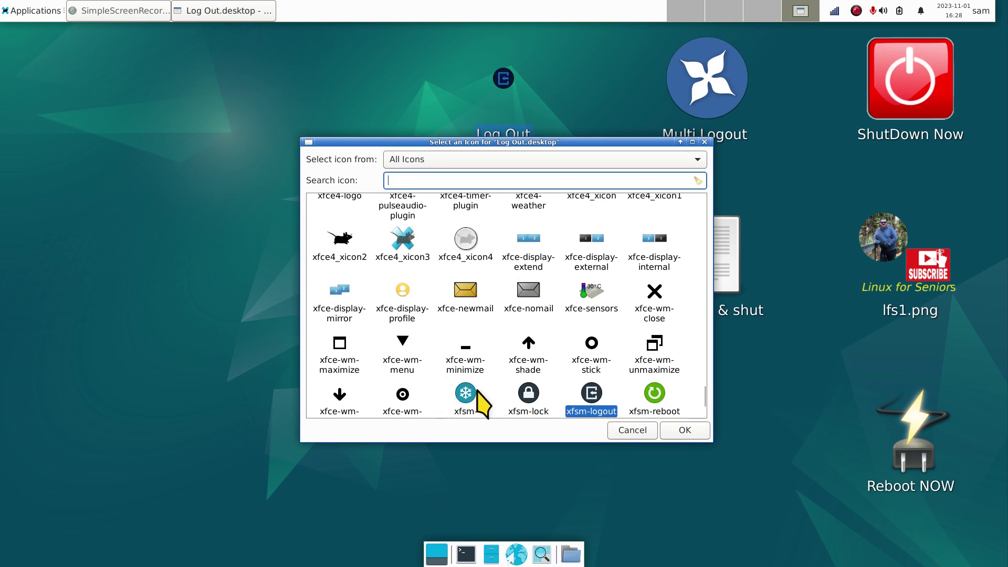
scroll(477, 399, "up", 10)
scroll(479, 401, "up", 3)
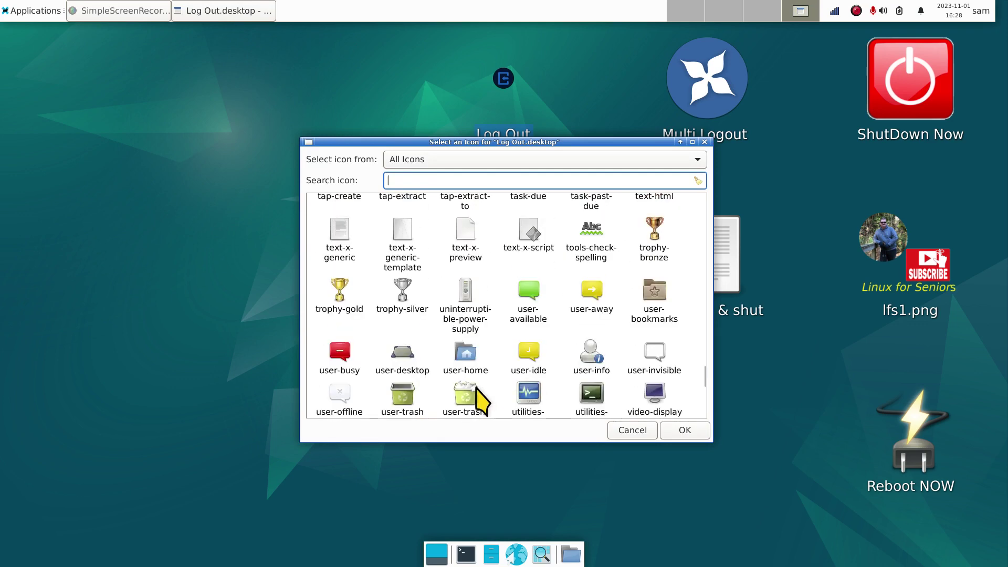
left_click(340, 295)
left_click(683, 432)
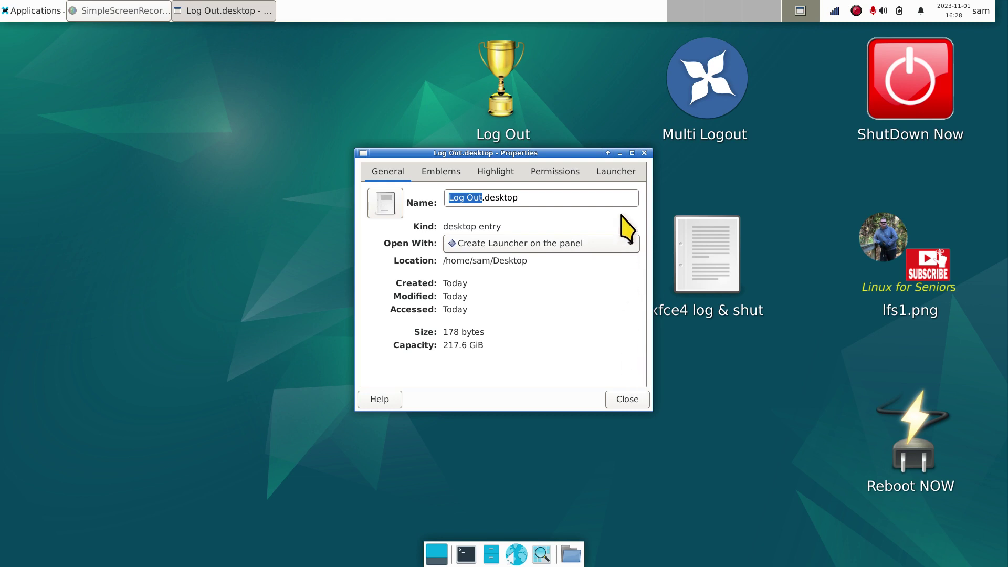
Step: Check the xfce4-session-logout command on the Launcher tab and close Properties
left_click(619, 172)
left_click_drag(565, 218, 449, 218)
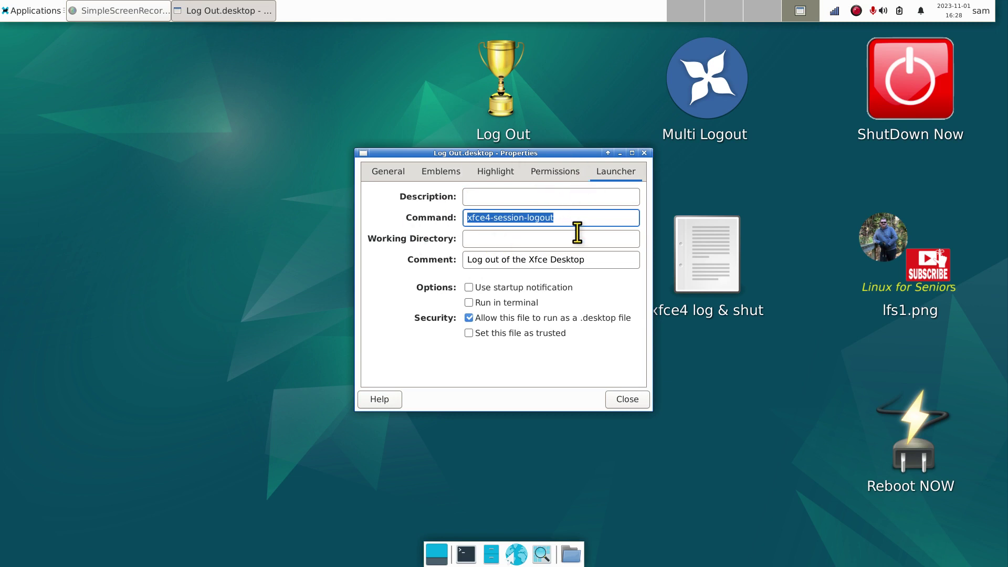
left_click(625, 399)
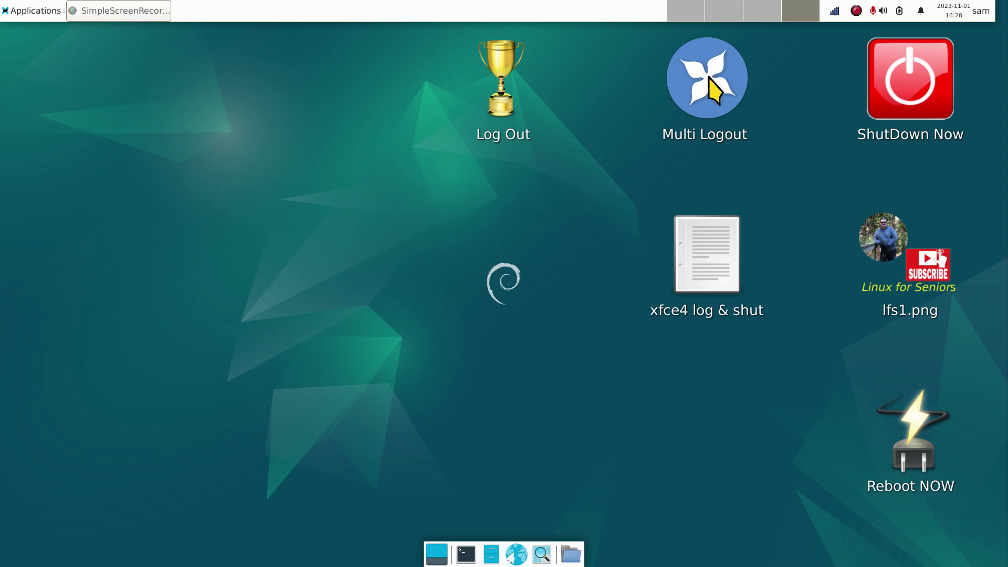
Step: Delete the Log Out launcher and move ShutDown Now to the top-left
left_click_drag(575, 46, 445, 163)
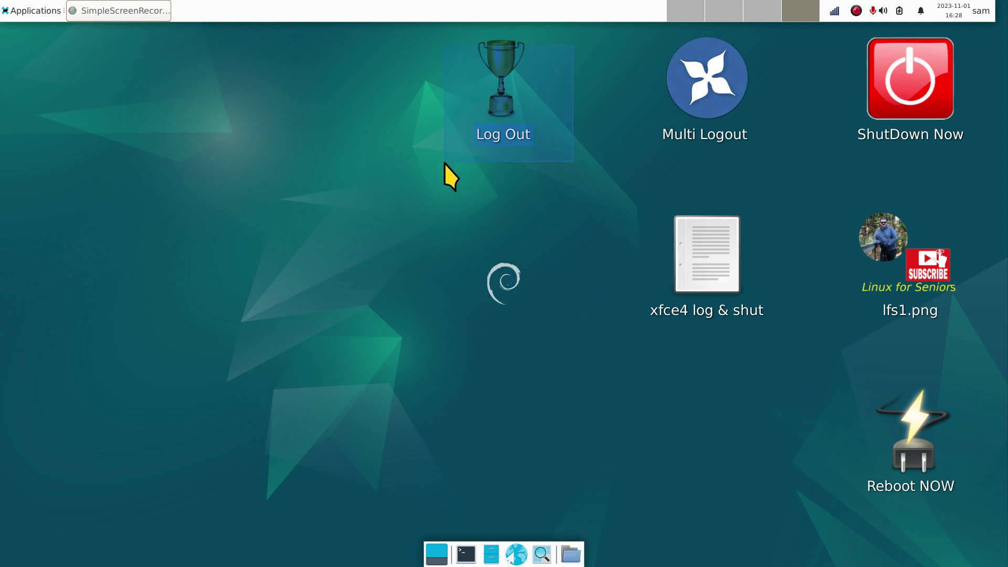
key("Delete")
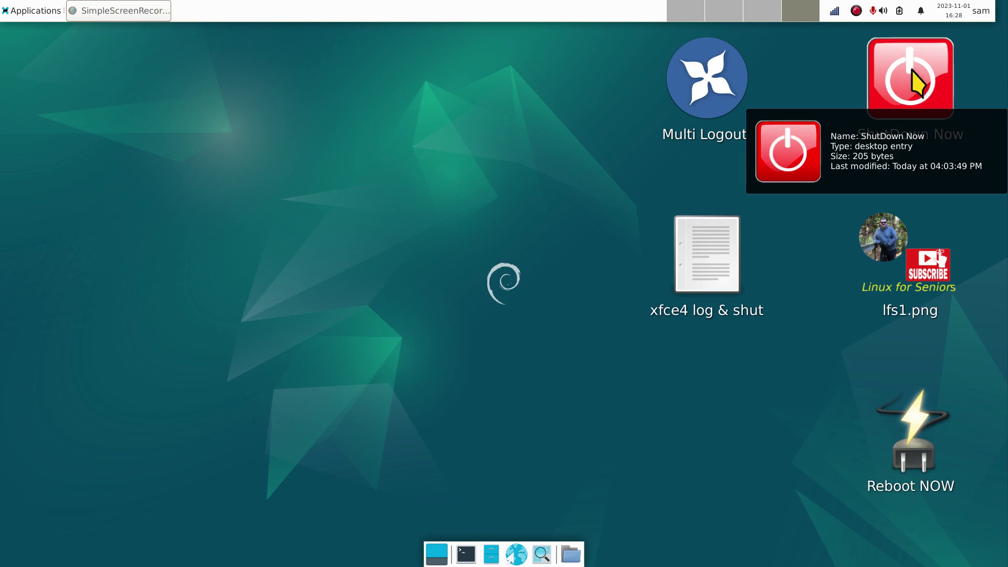
left_click_drag(913, 82, 318, 164)
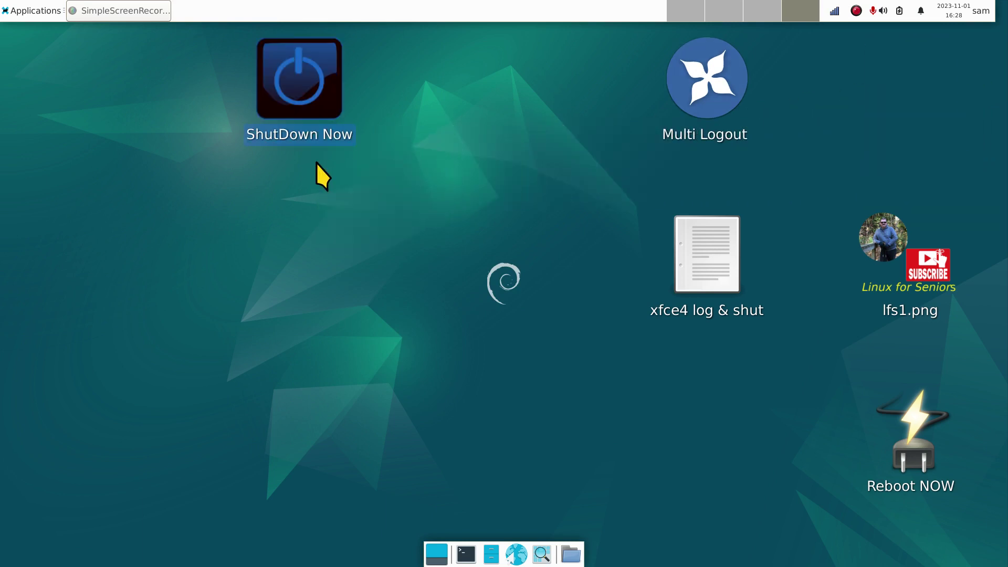
Step: Open ShutDown Now's launcher editor, select its command, and open the 'xfce4 log & shut' notes
right_click(286, 67)
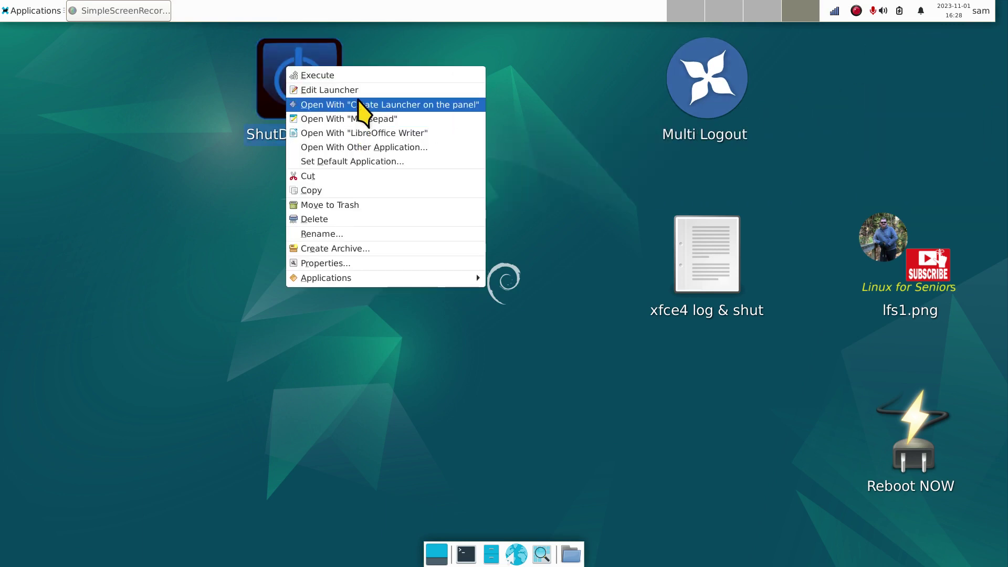
left_click(360, 90)
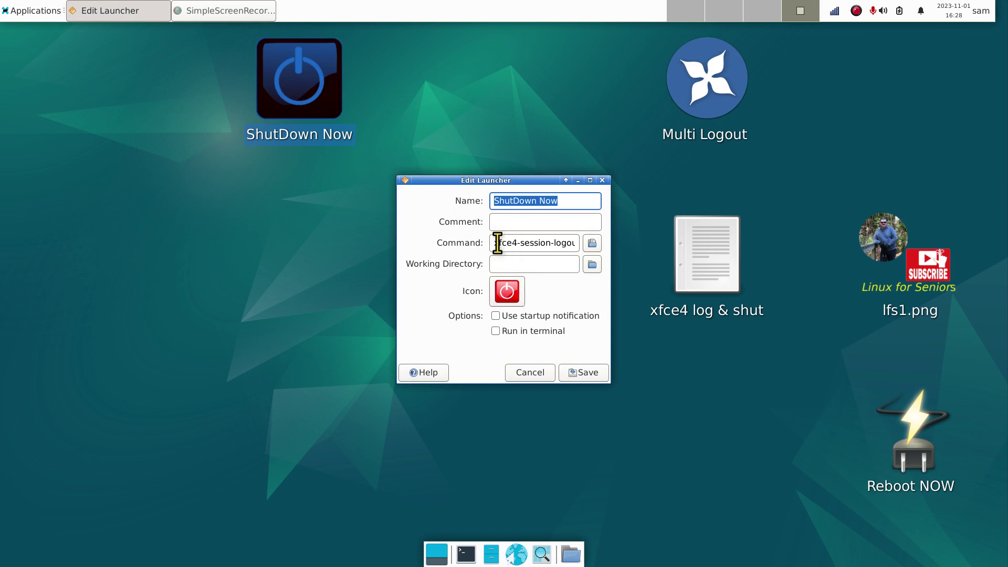
left_click_drag(497, 242, 588, 242)
double_click(707, 247)
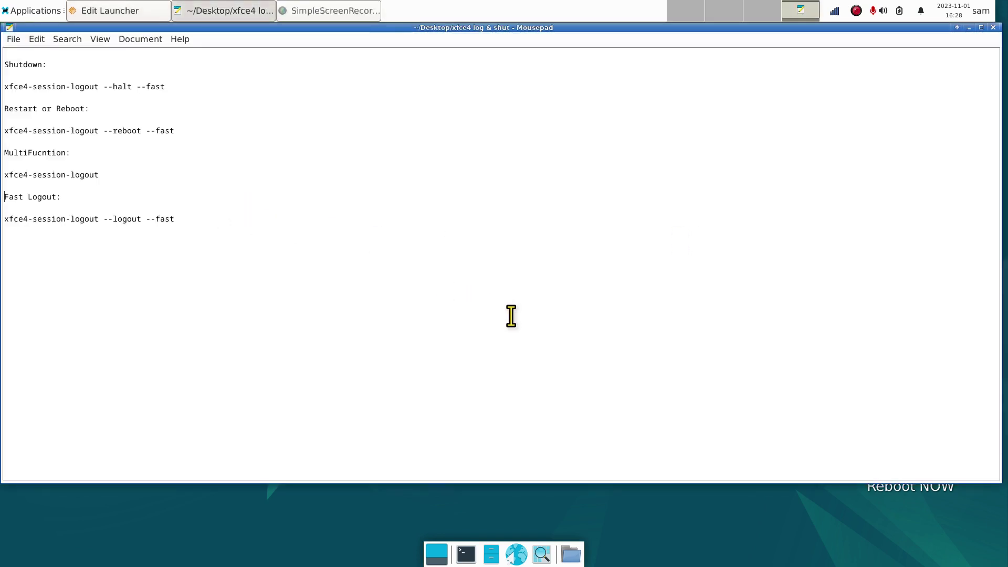
Step: Zoom in and highlight the Shutdown, Restart/Reboot and plain xfce4-session-logout lines in turn
scroll(512, 315, "up", 10)
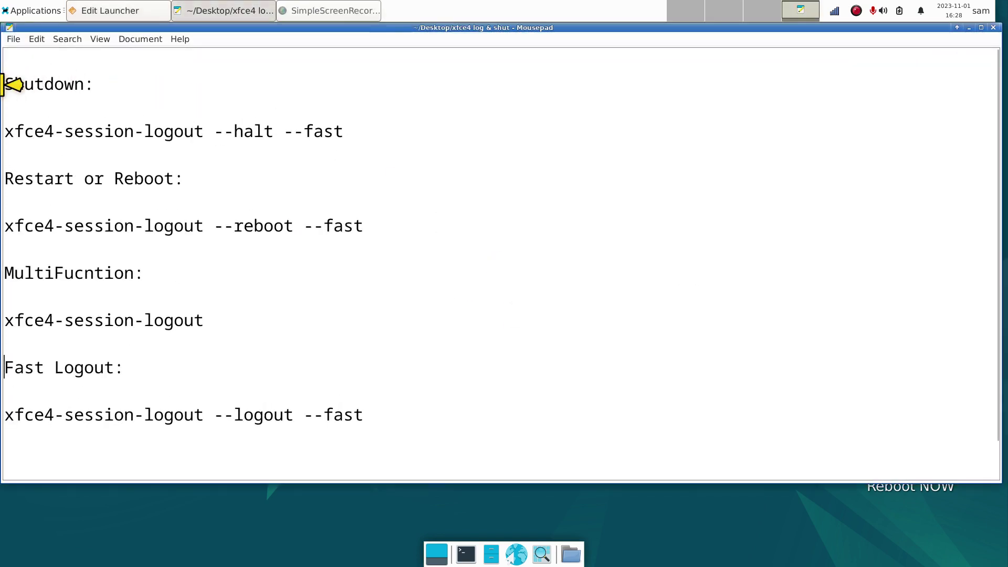
left_click_drag(8, 83, 110, 81)
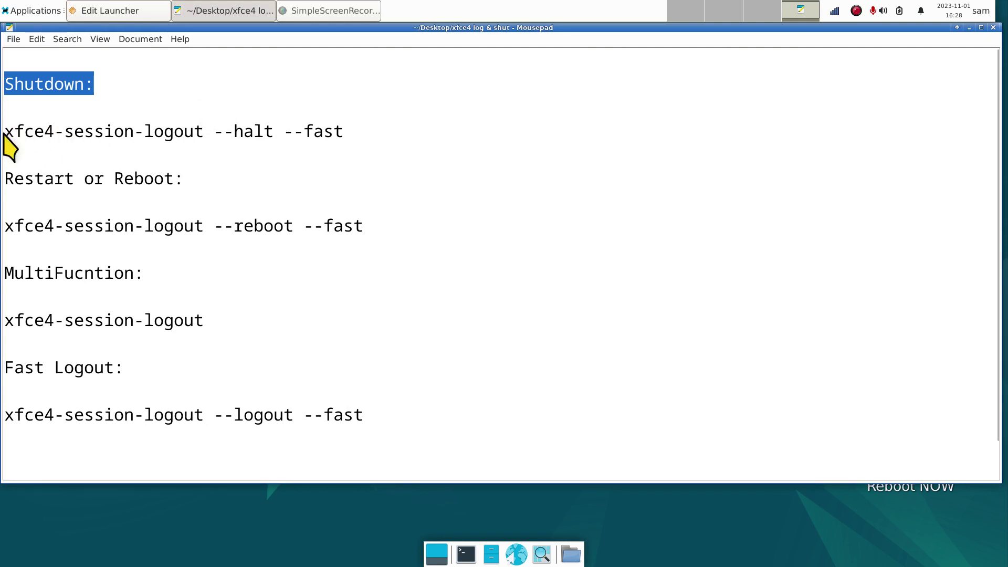
left_click_drag(8, 131, 353, 131)
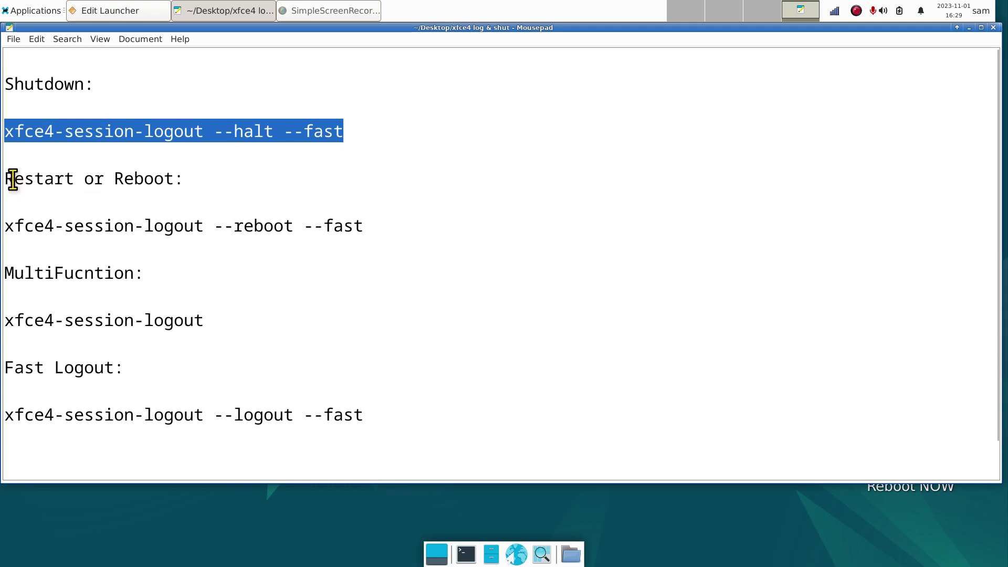
left_click_drag(4, 178, 198, 177)
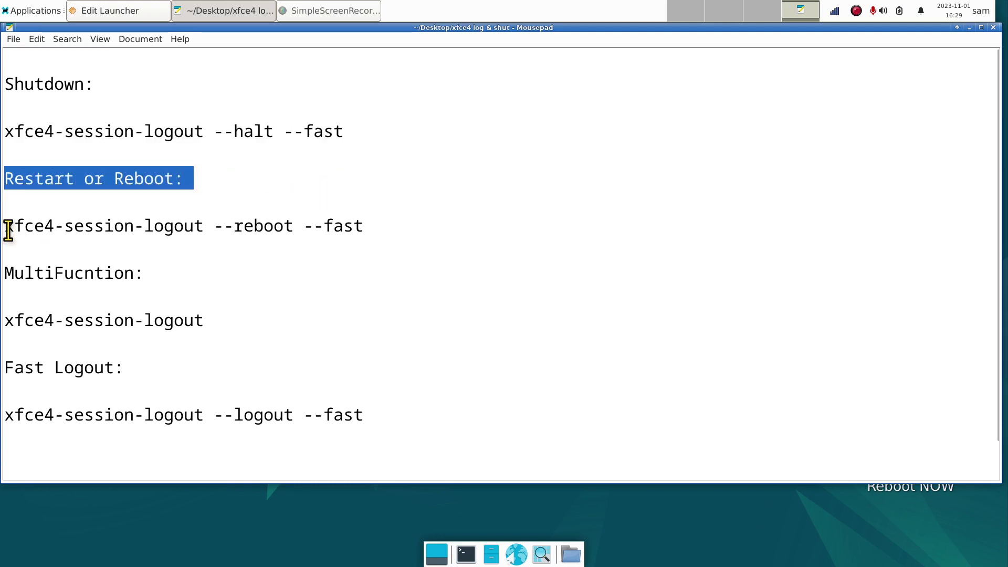
left_click_drag(7, 230, 367, 226)
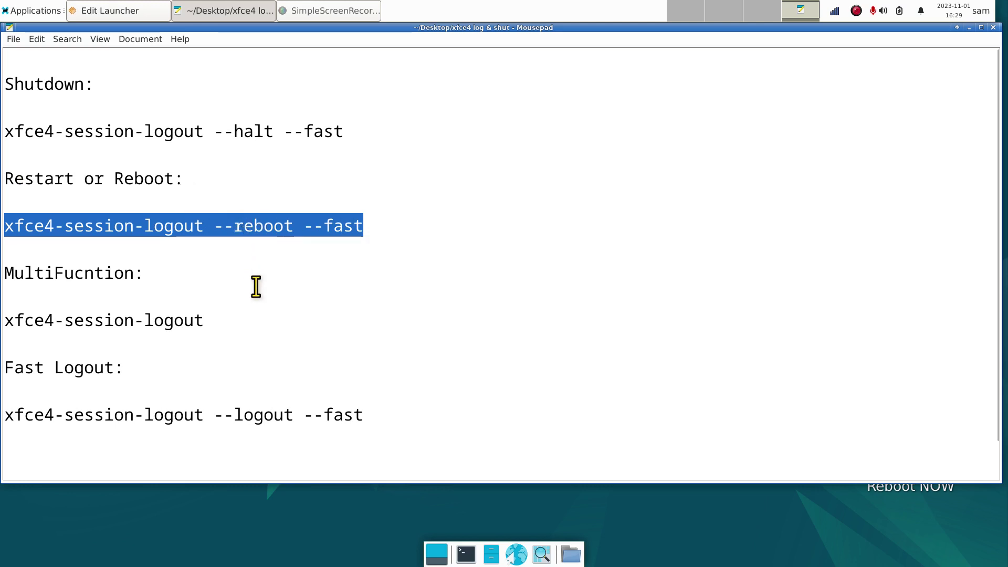
left_click(5, 320)
left_click_drag(4, 320, 204, 322)
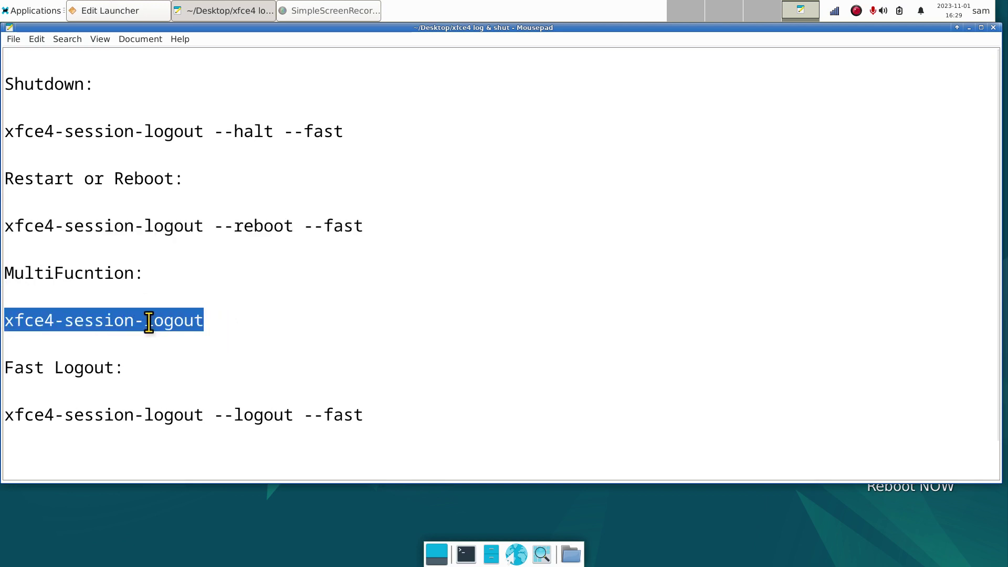
right_click(120, 520)
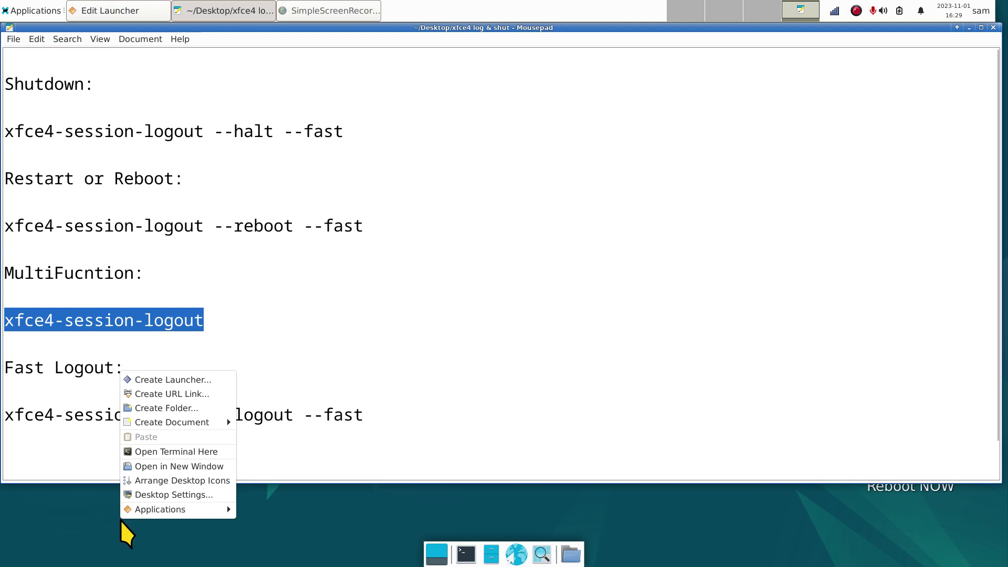
left_click(164, 380)
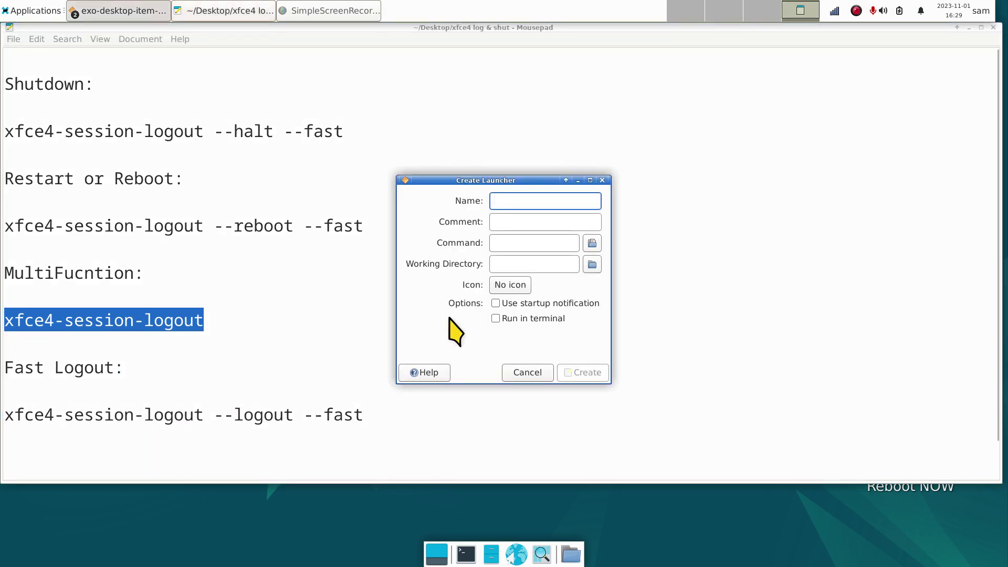
type("log")
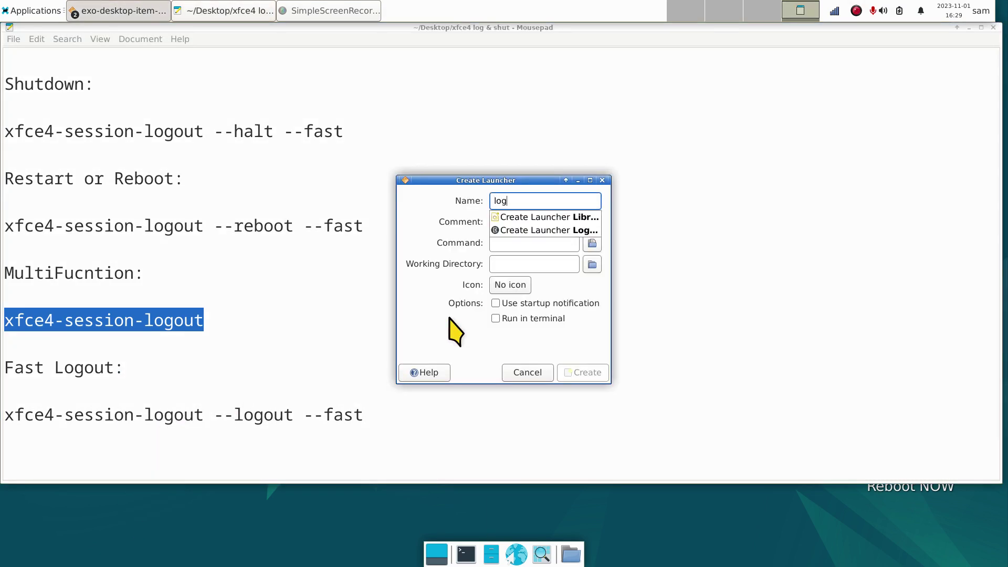
left_click(544, 231)
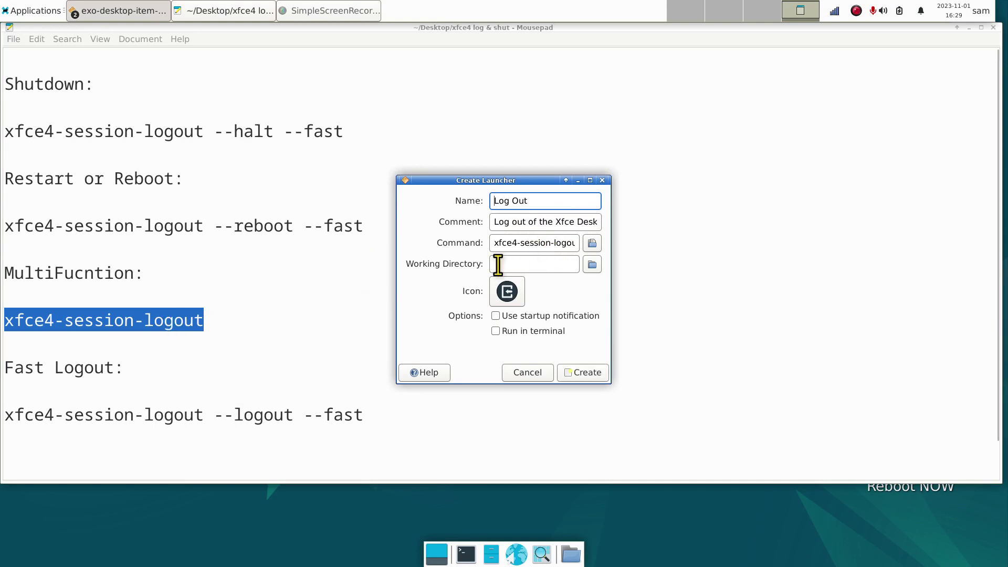
left_click(527, 373)
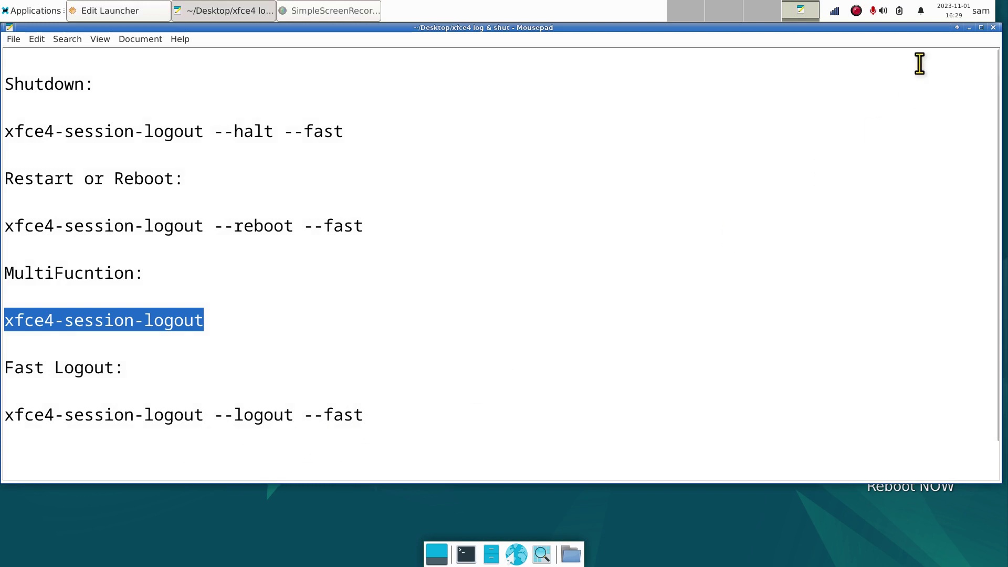
Step: Minimize Mousepad, run Multi Logout, and cancel its logout choices
left_click(969, 28)
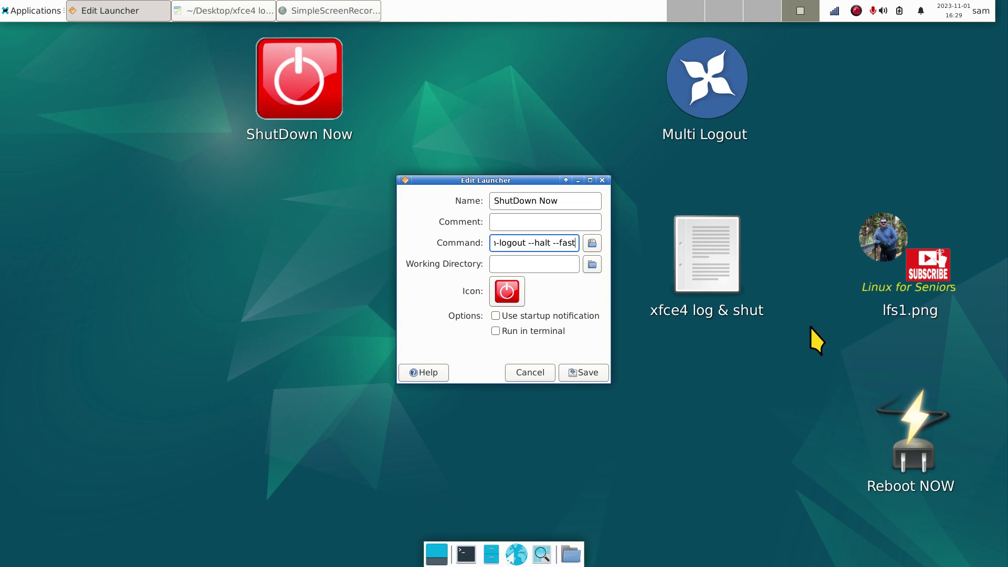
left_click(704, 78)
double_click(704, 77)
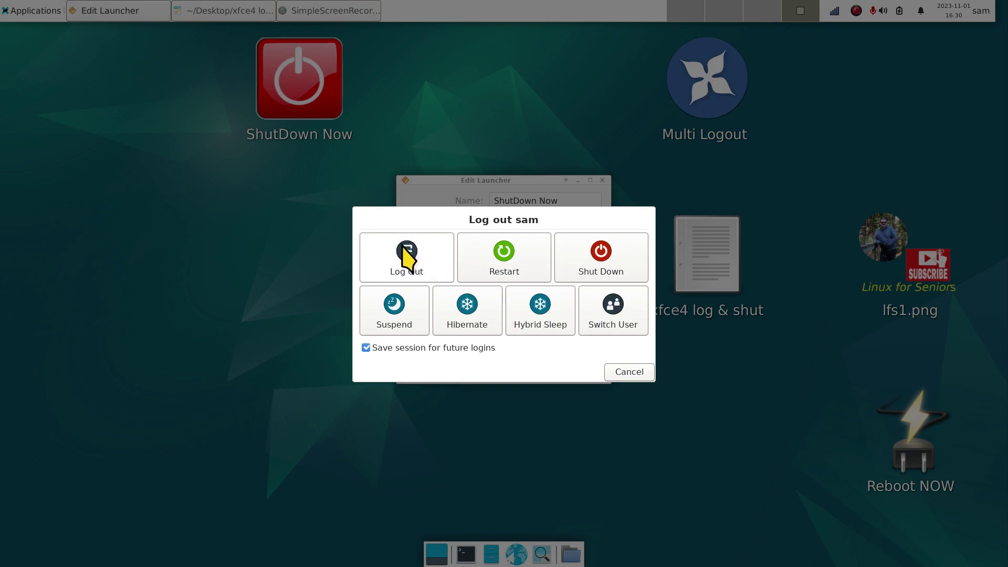
left_click(635, 374)
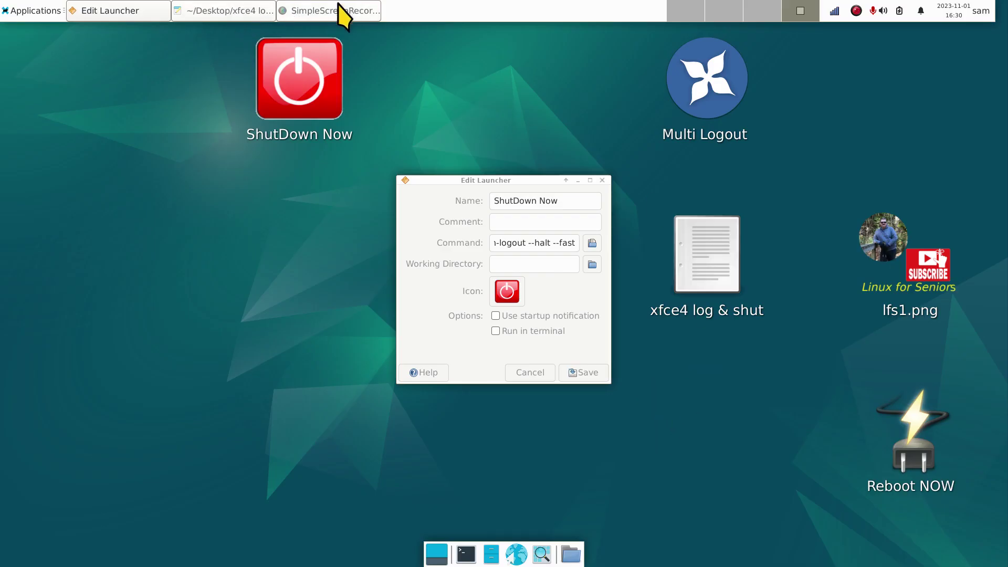
Step: Restore the notes, select the Fast Logout command, then close Mousepad
left_click(189, 11)
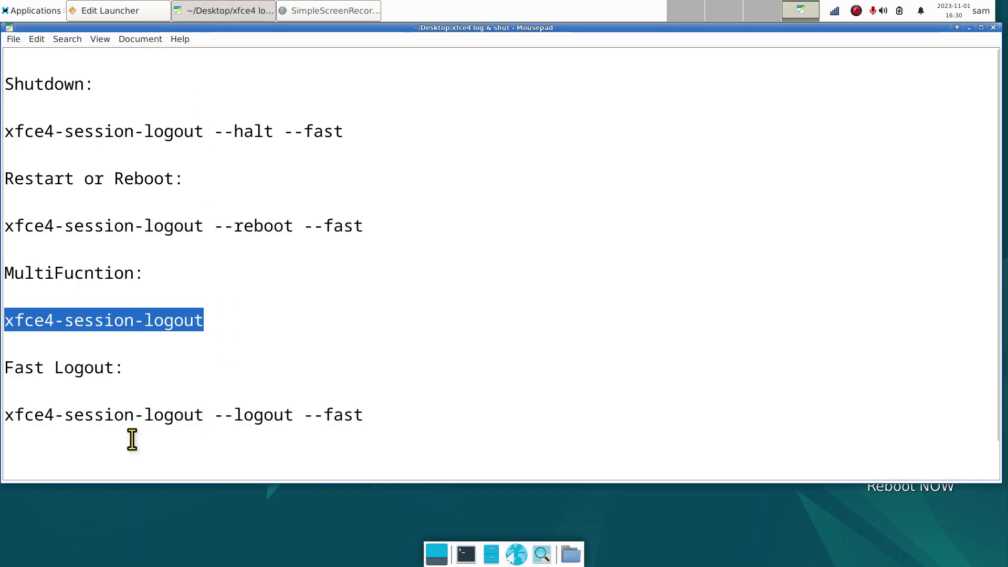
left_click_drag(5, 416, 410, 410)
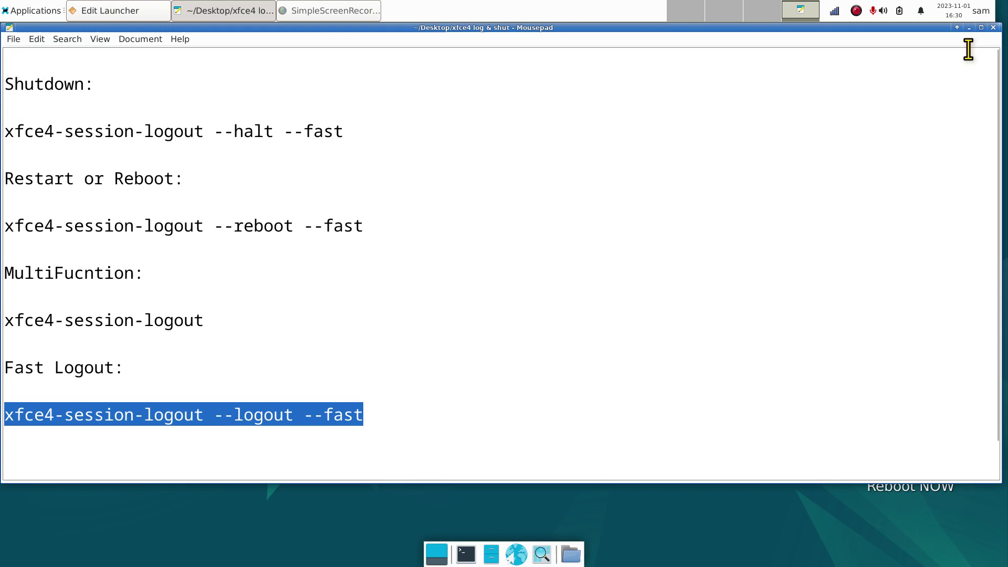
left_click(994, 29)
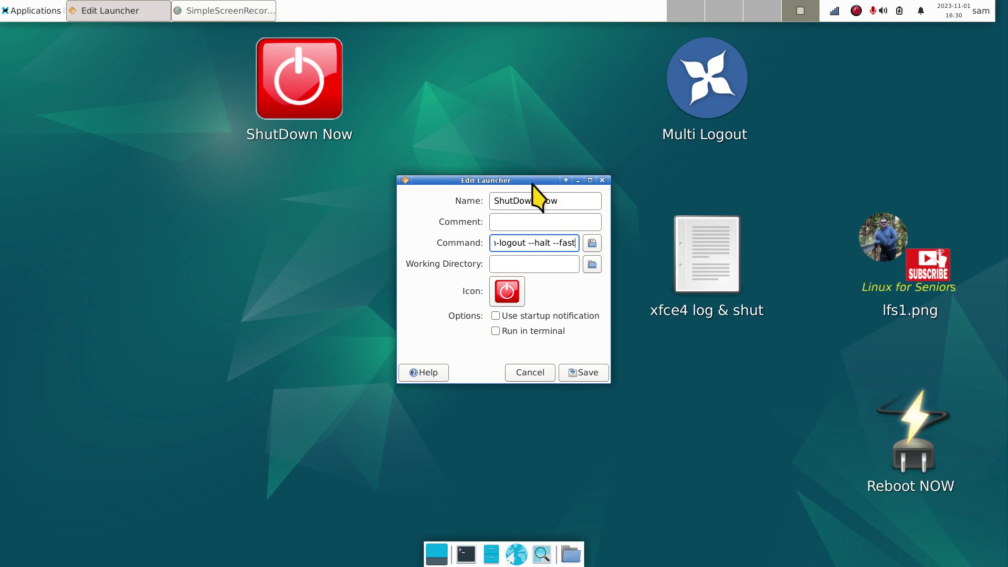
Step: Cancel the ShutDown Now launcher editor and dismiss its right-click menu
left_click(522, 370)
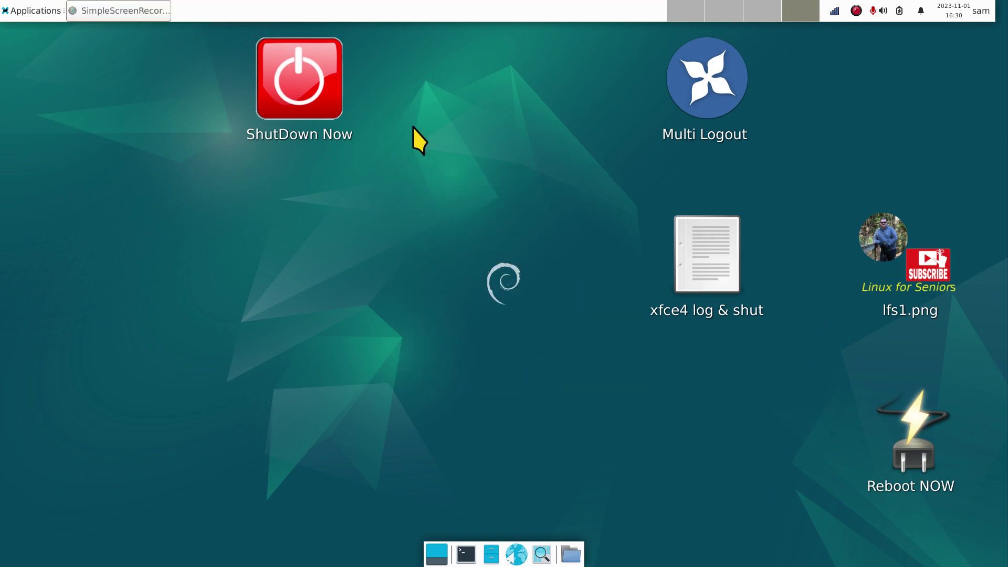
right_click(288, 70)
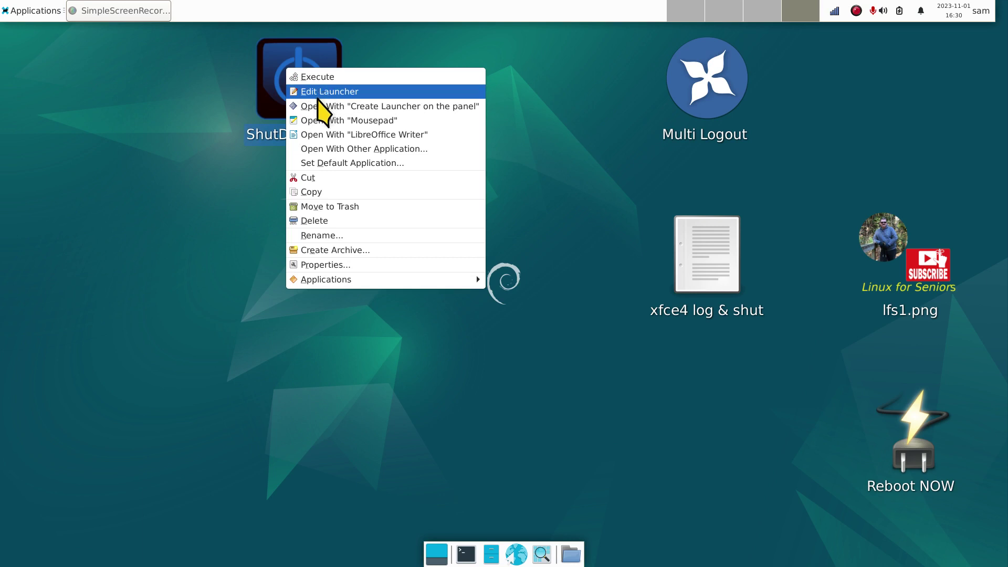
left_click(125, 271)
Step: Start a new desktop launcher, move its dialog left, and focus the Command field
right_click(124, 270)
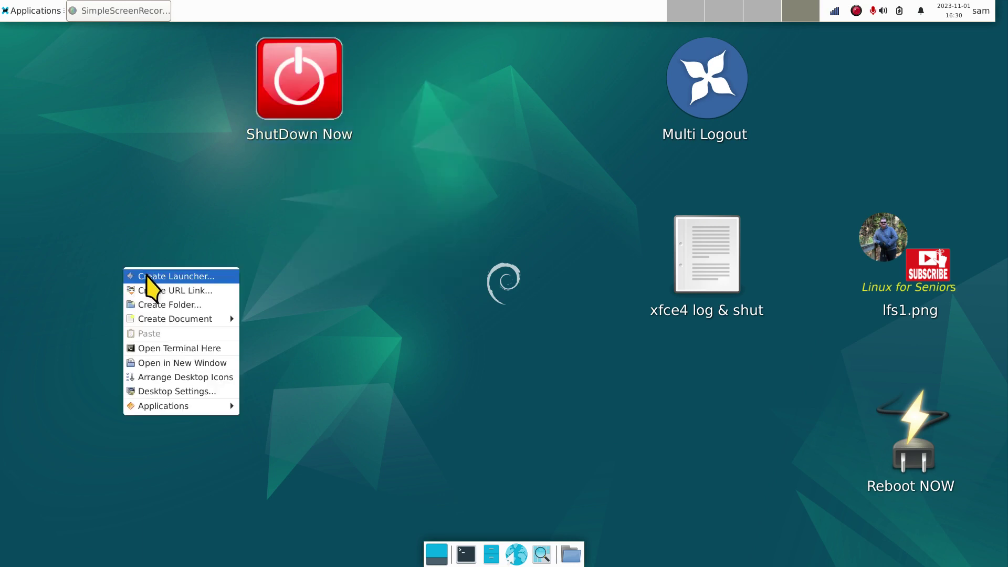
left_click(150, 274)
left_click_drag(489, 181, 301, 240)
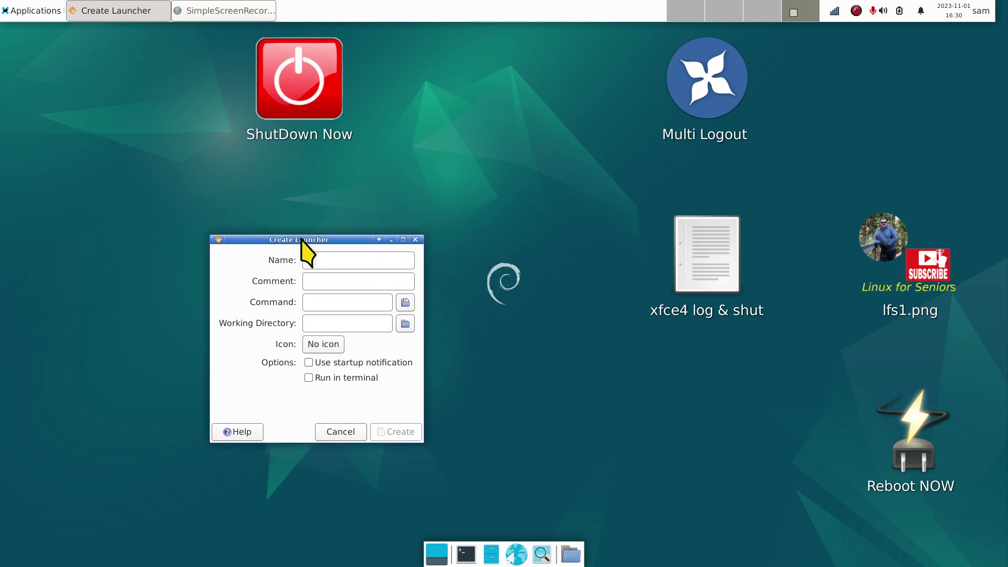
left_click(333, 300)
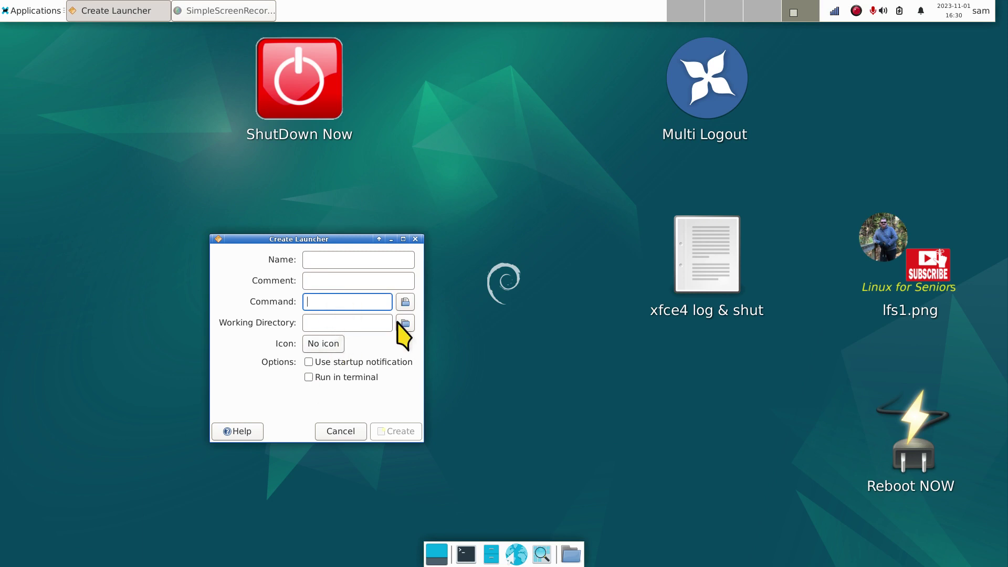
Step: Copy the 'xfce4-session-logout --halt --fast' line from the notes, then minimize Mousepad
double_click(719, 262)
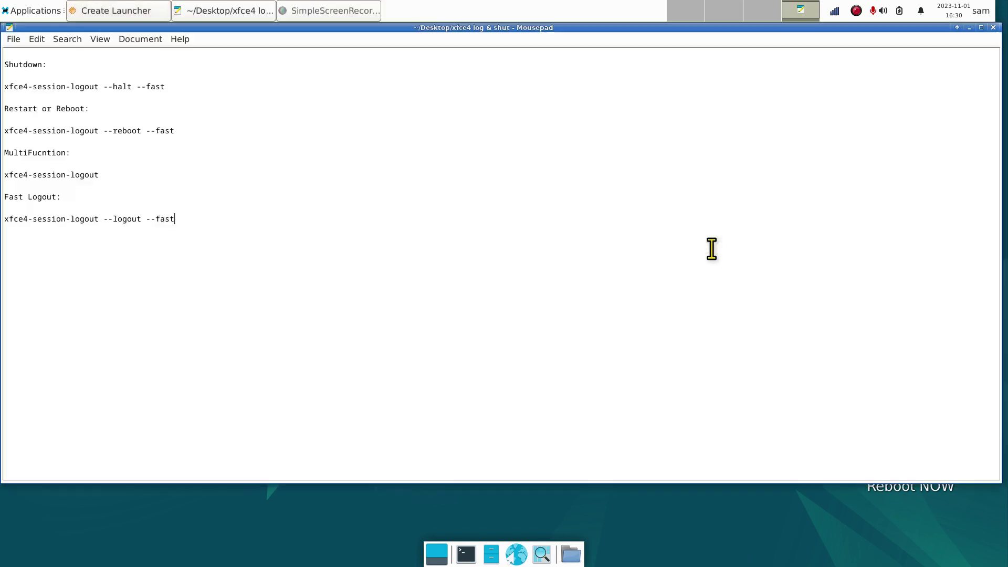
left_click_drag(191, 80, 167, 95)
left_click(170, 100)
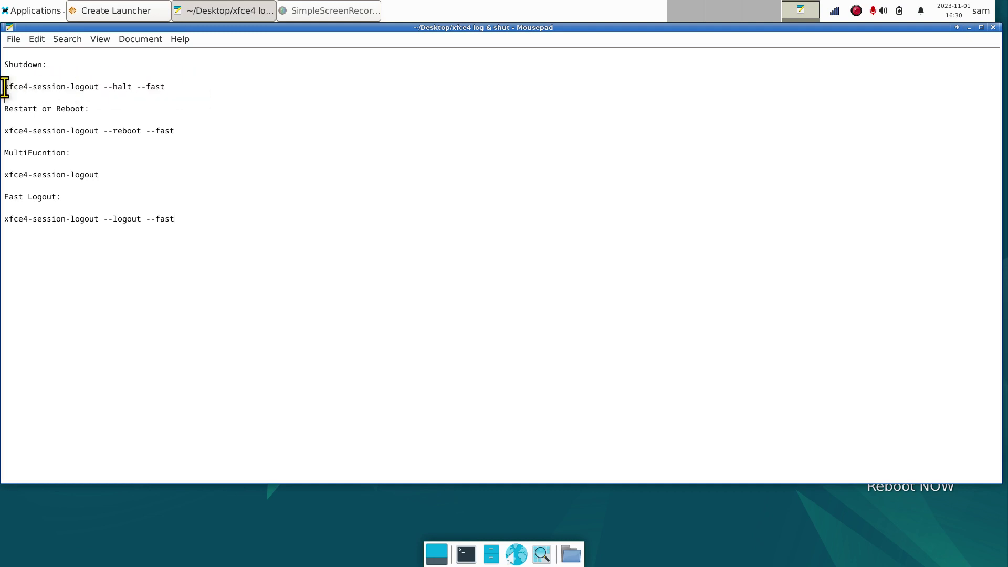
left_click_drag(5, 87, 196, 94)
right_click(106, 87)
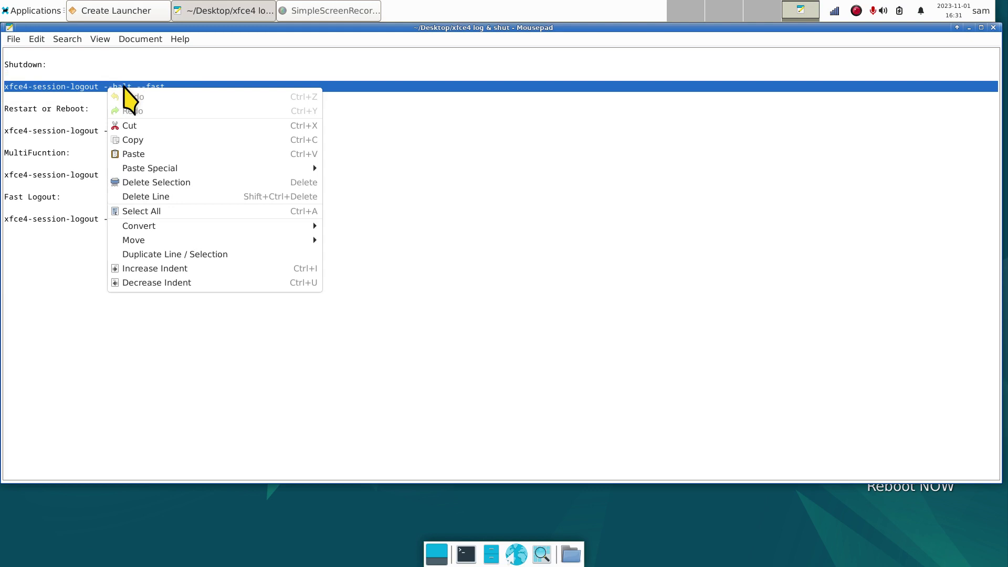
left_click(160, 141)
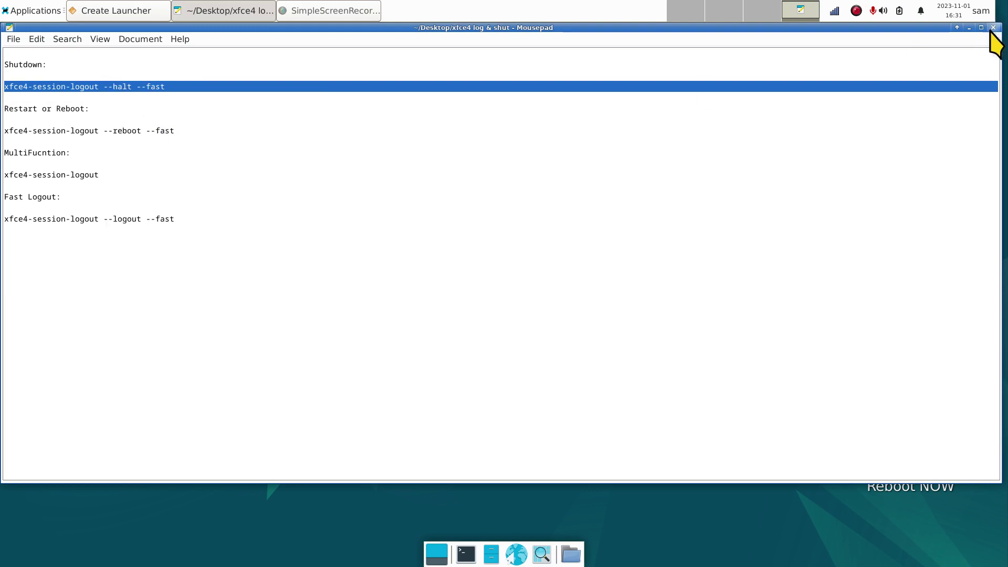
left_click(969, 27)
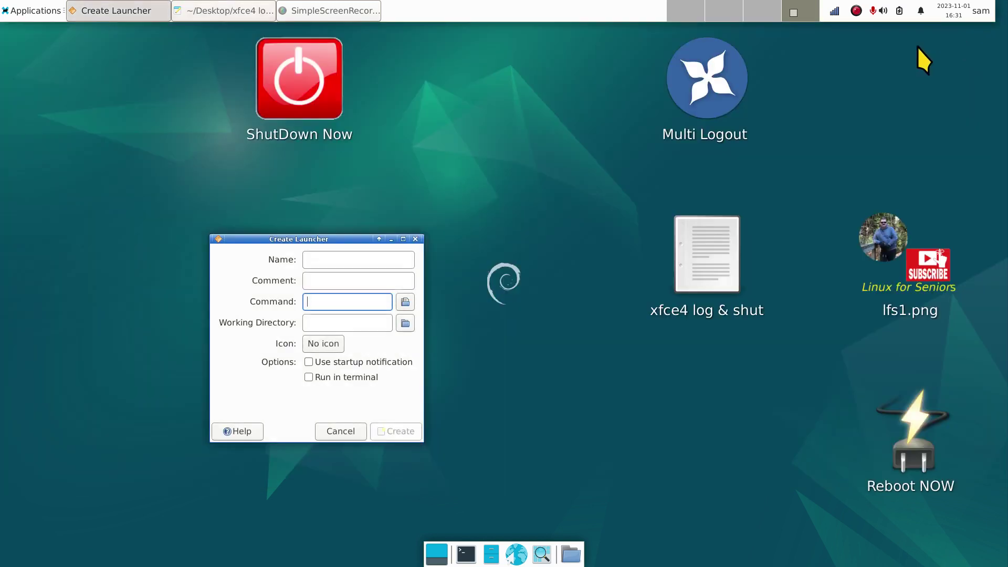
Step: Paste xfce4-session-logout --halt --fast into Command and delete the trailing newline
right_click(320, 299)
left_click(354, 338)
left_click(335, 259)
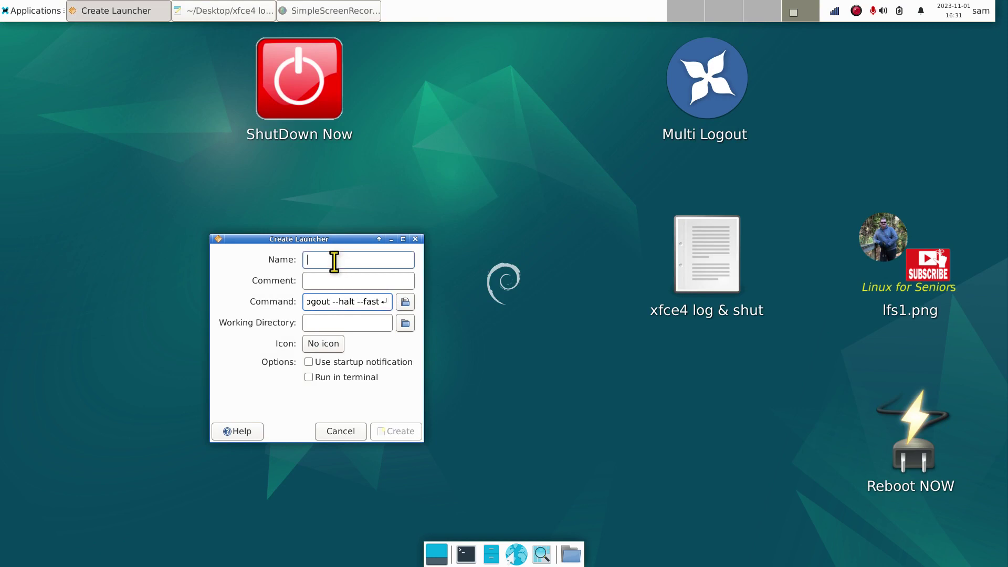
left_click(382, 301)
key("Delete")
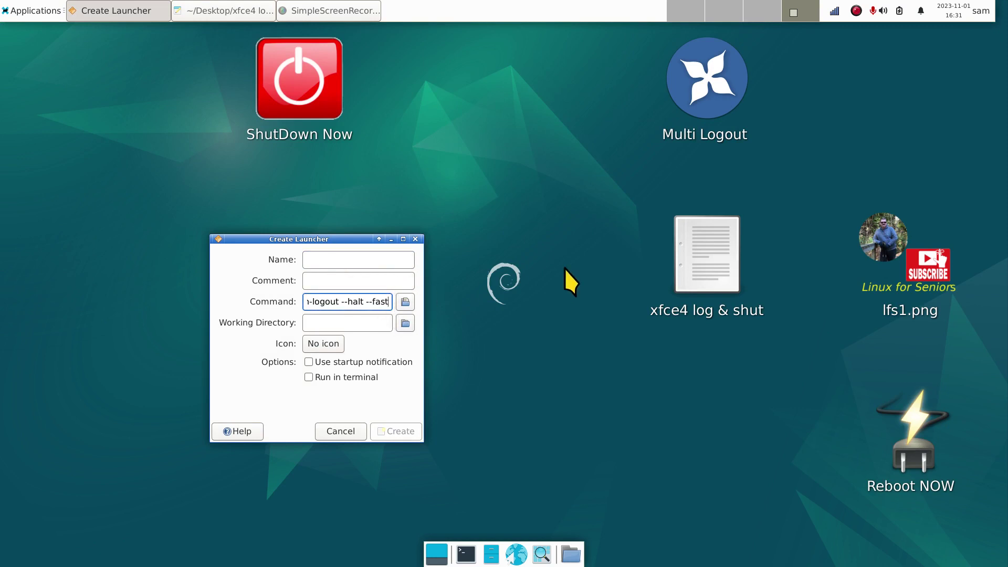
Step: Name the launcher X and recheck the command text
left_click(339, 282)
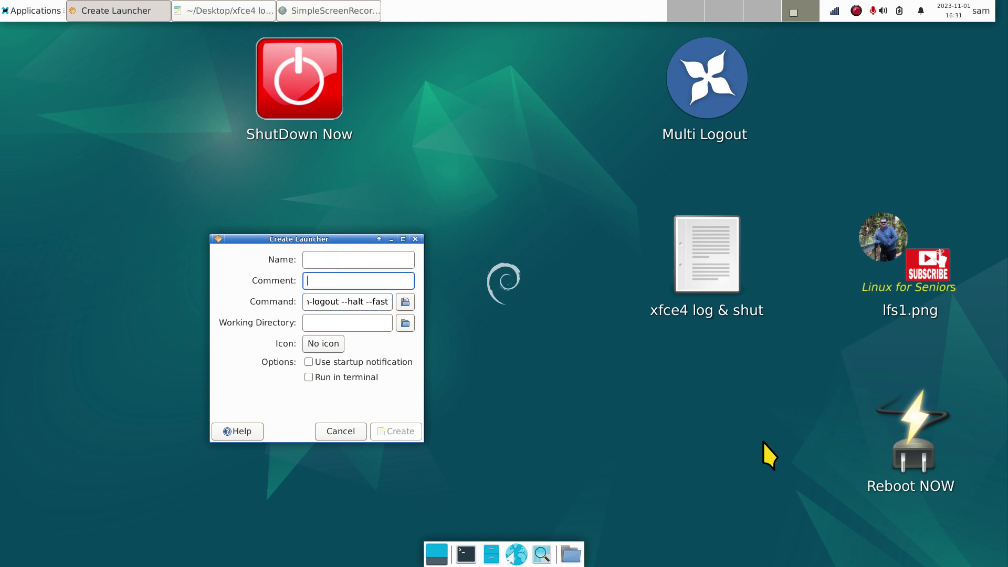
left_click(322, 260)
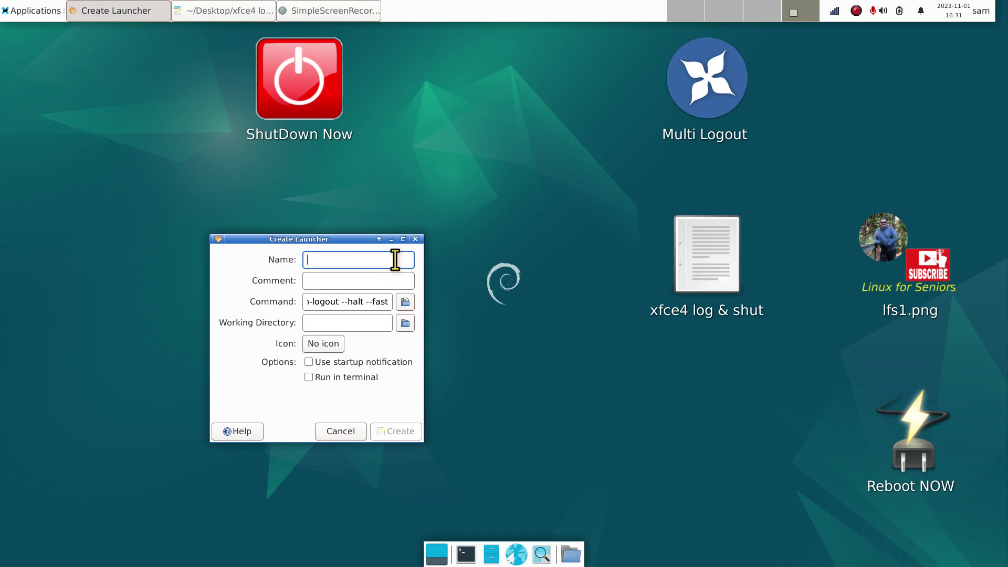
type("X")
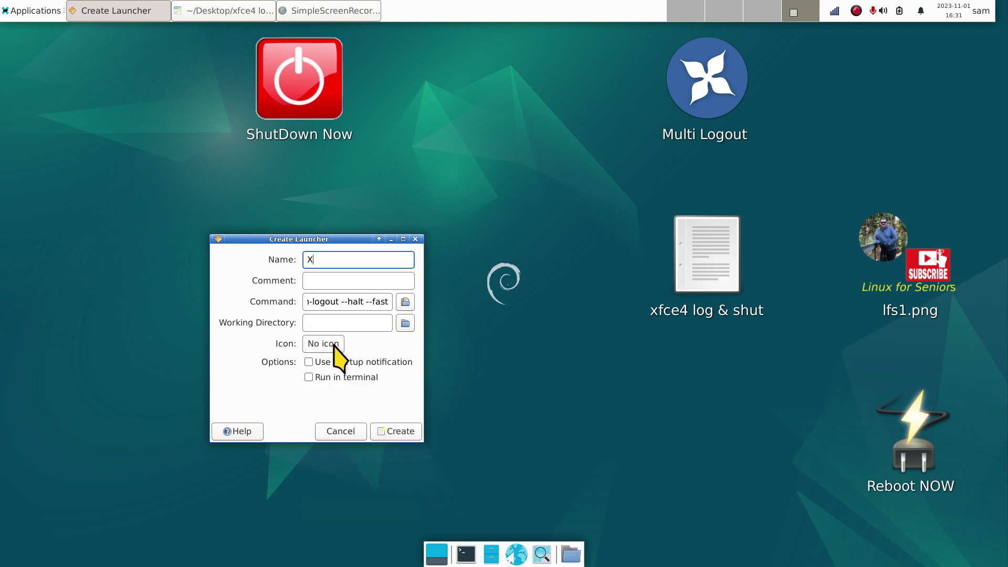
left_click(344, 301)
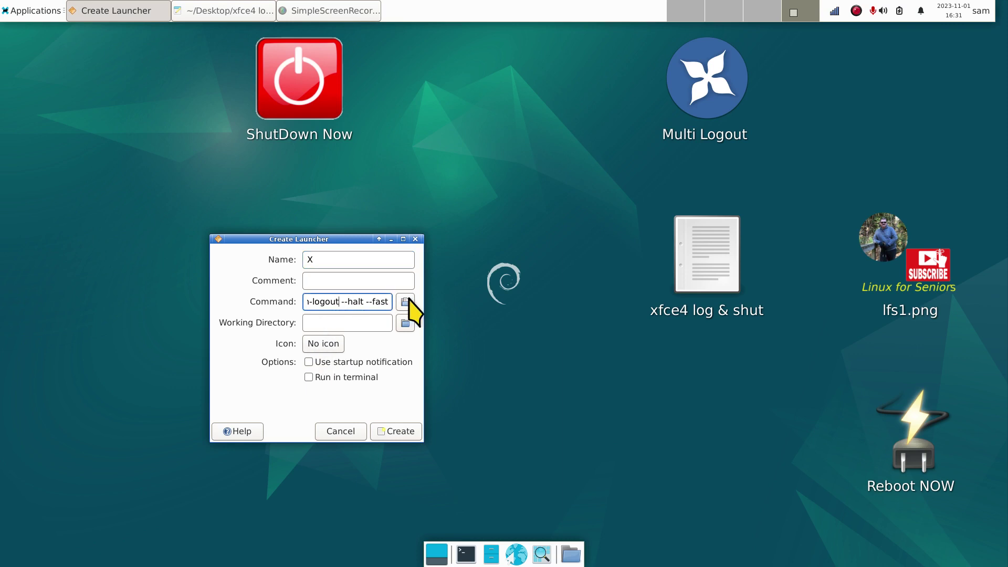
key("Left")
key("Left")
key("Left")
key("Left")
key("Left")
key("Left")
key("Left")
key("Left")
key("Left")
key("Left")
key("Left")
key("Left")
key("Left")
key("Right")
key("Right")
key("Right")
key("Right")
key("Right")
key("Right")
key("Right")
key("Right")
key("Right")
key("Right")
key("Right")
key("Right")
key("Right")
key("Right")
key("Right")
key("Right")
Step: Create the X launcher and give it the application-certificate icon
left_click(398, 430)
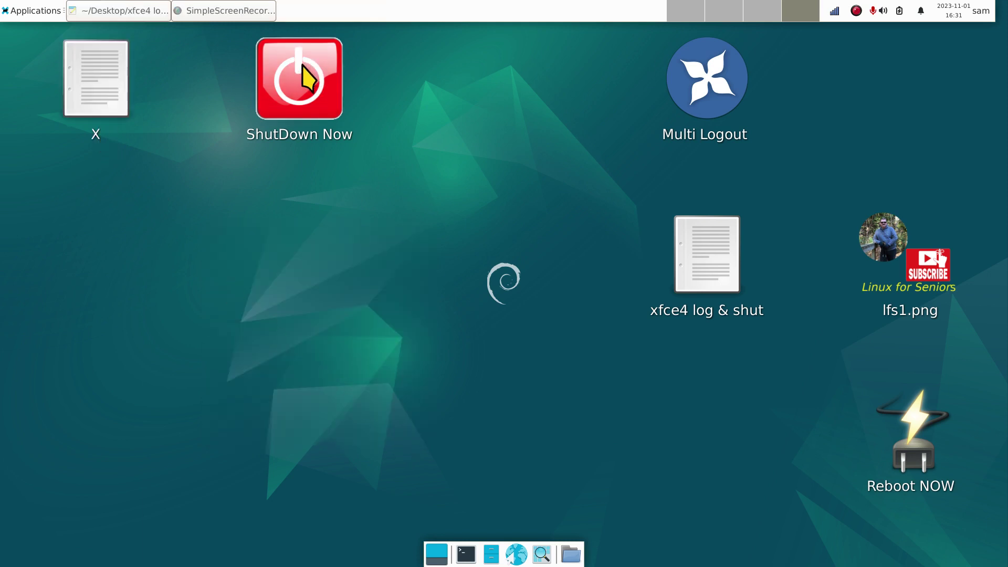
right_click(84, 68)
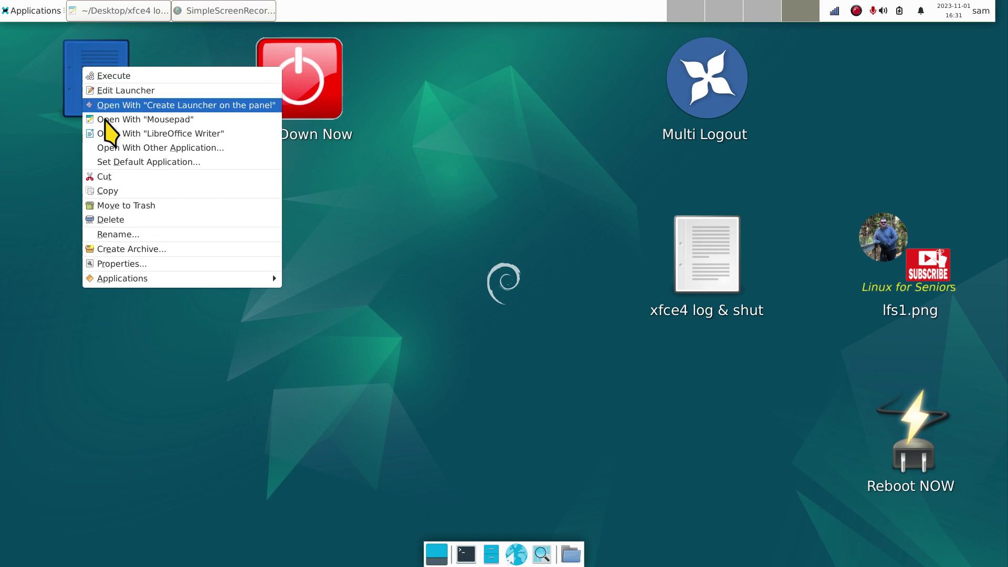
left_click(148, 271)
left_click(404, 215)
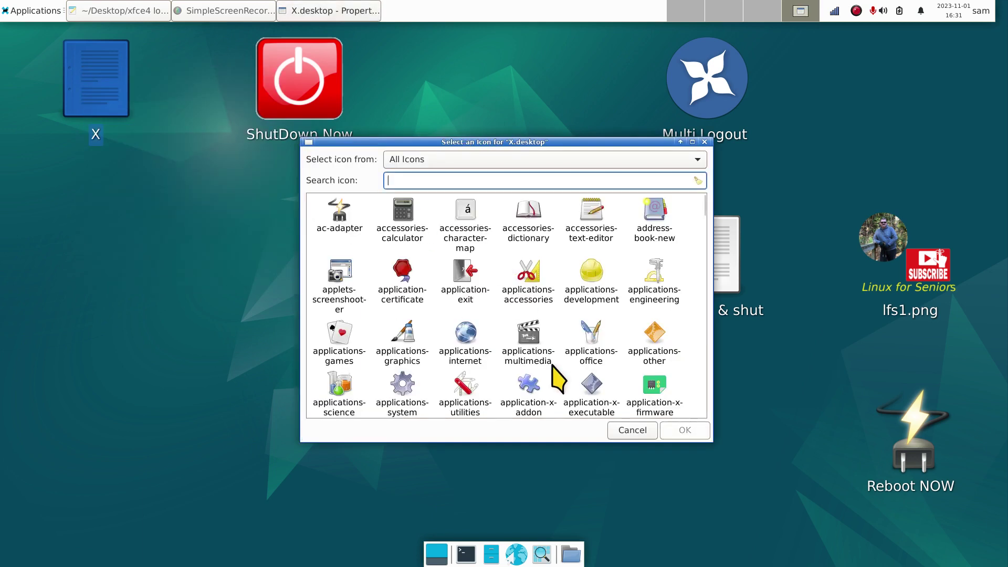
left_click(402, 273)
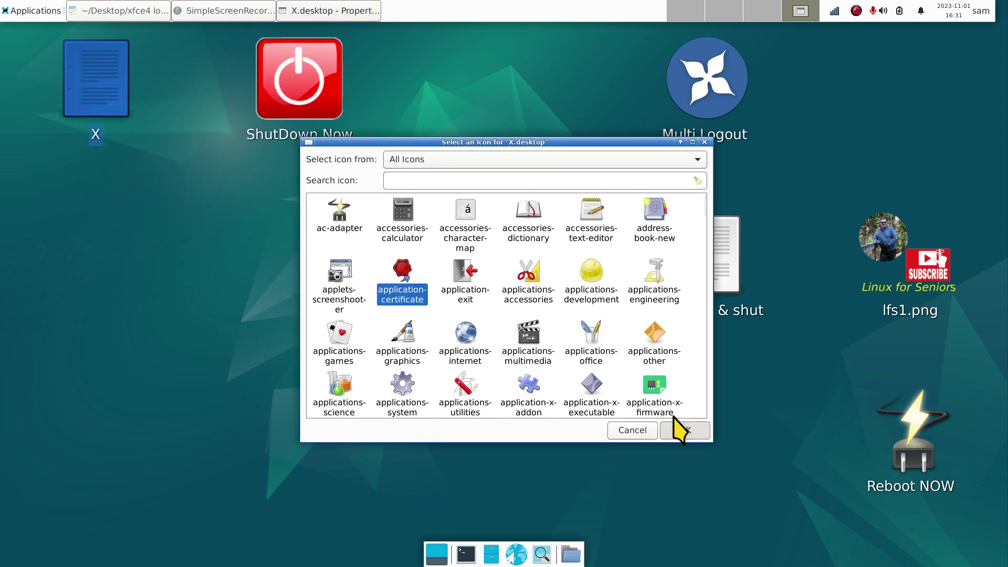
left_click(686, 428)
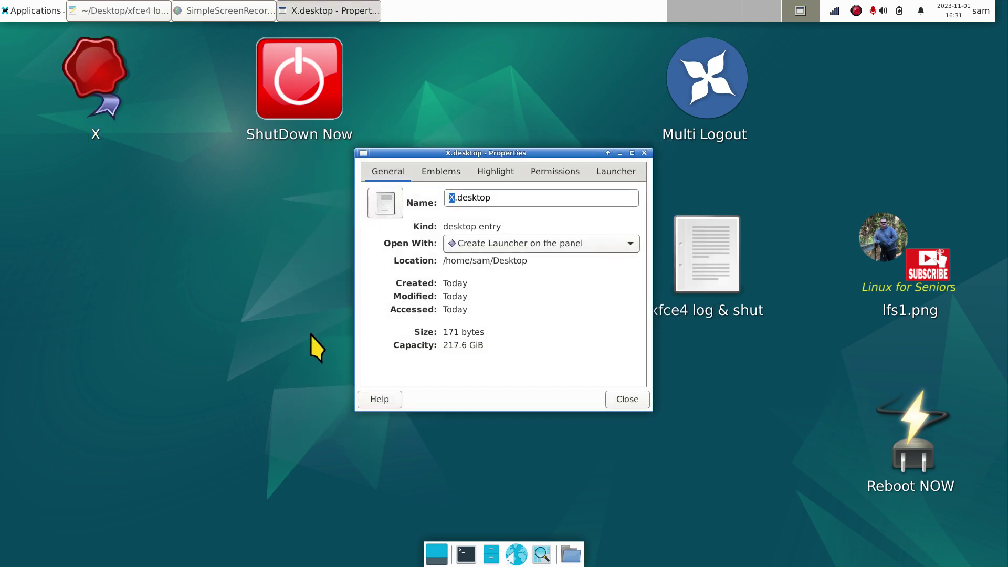
Step: Try the ac-adapter plug icon, then settle on the red xfsm-shutdown icon and close Properties
left_click(382, 202)
left_click(339, 212)
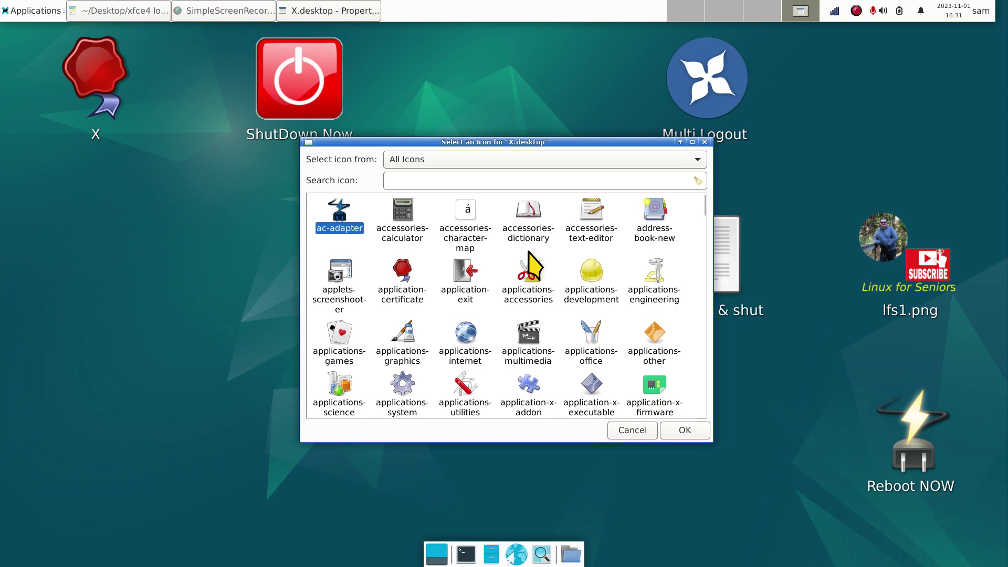
left_click(679, 429)
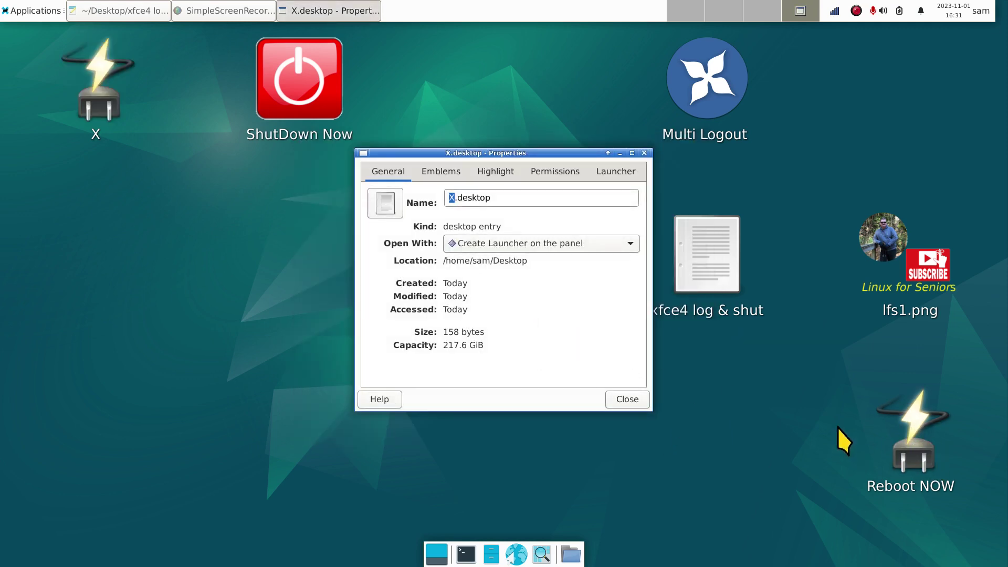
left_click(385, 202)
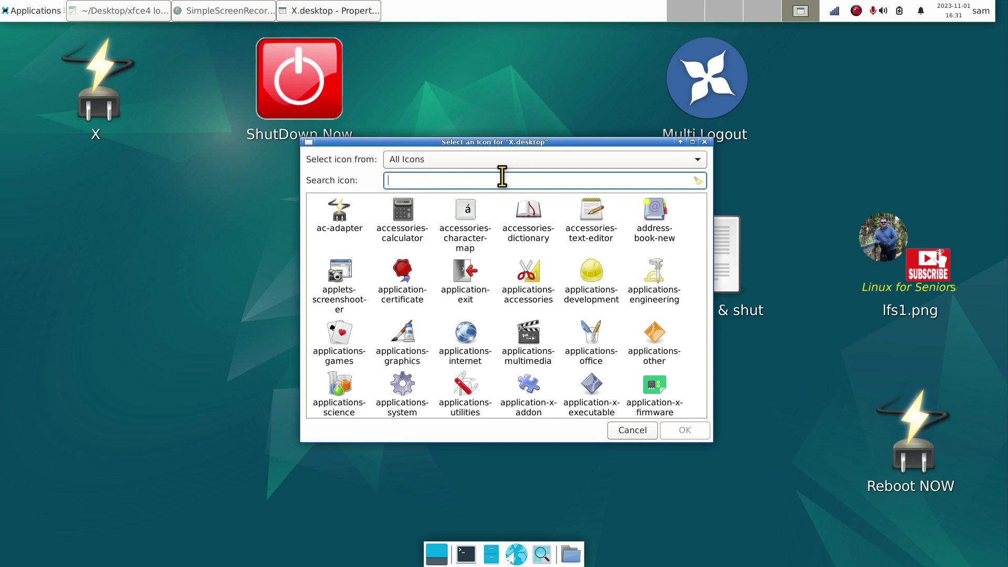
type("shut")
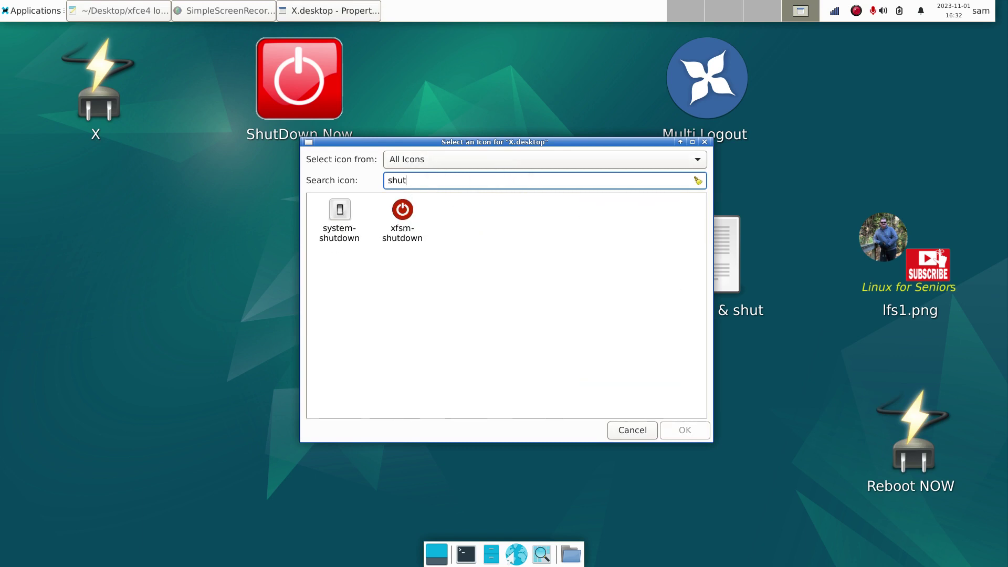
left_click(413, 227)
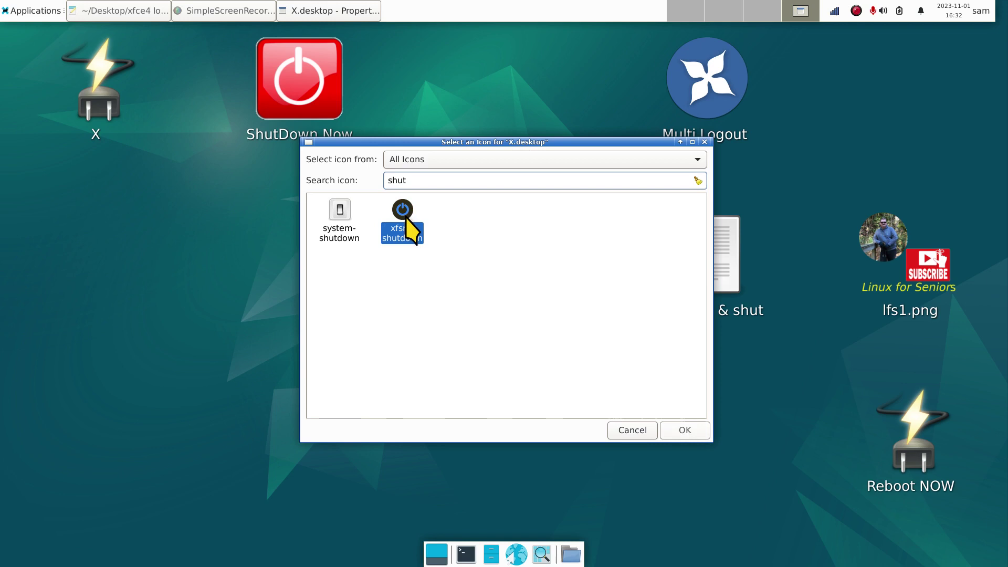
left_click(684, 431)
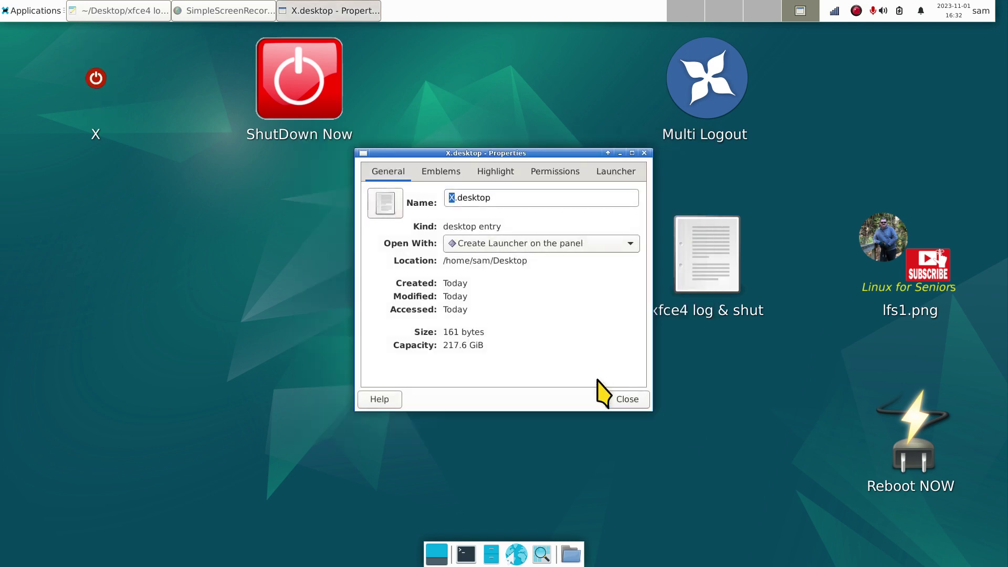
left_click(633, 400)
Step: Append ' --halt --fast' to the X launcher's command and save it
right_click(90, 77)
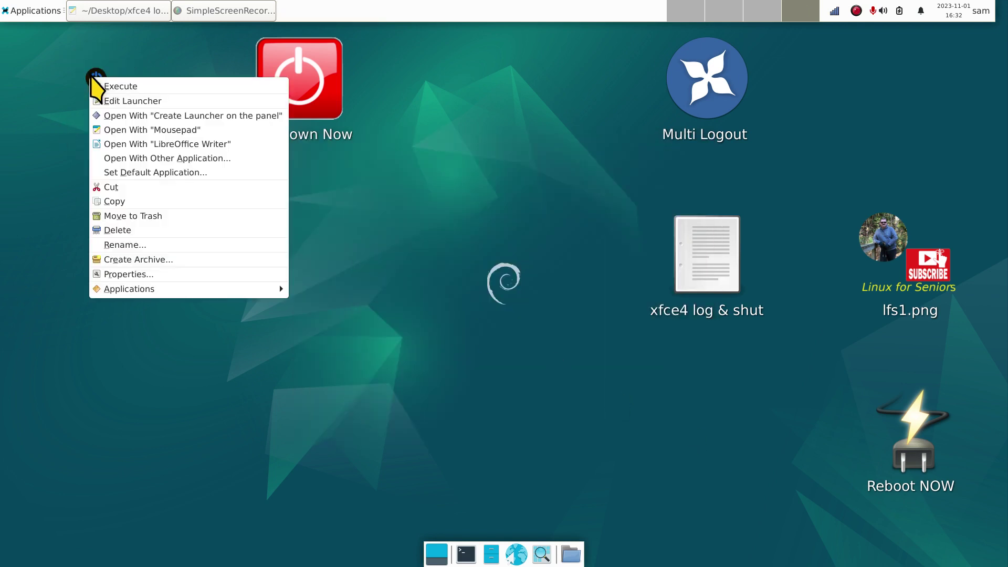
left_click(160, 101)
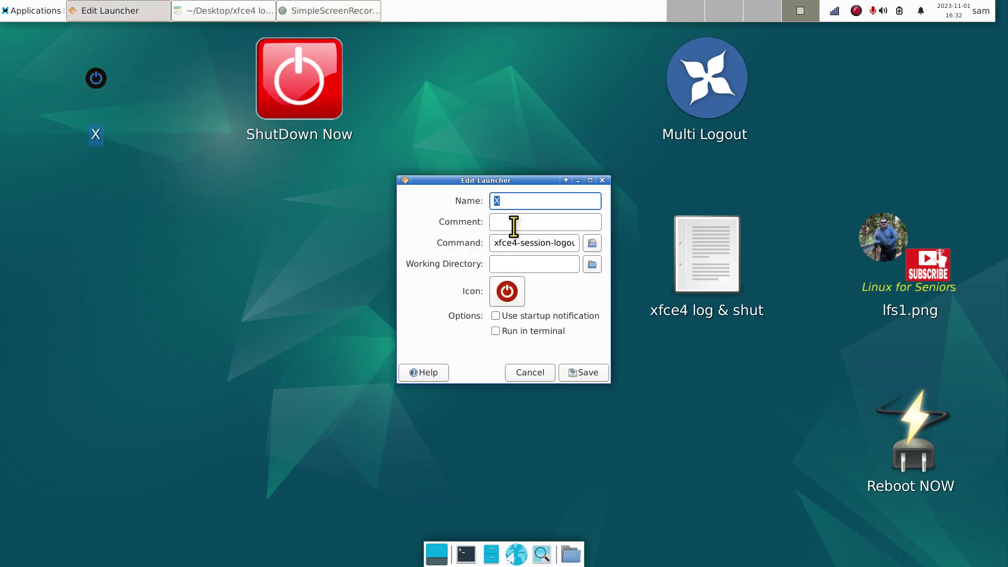
left_click(555, 243)
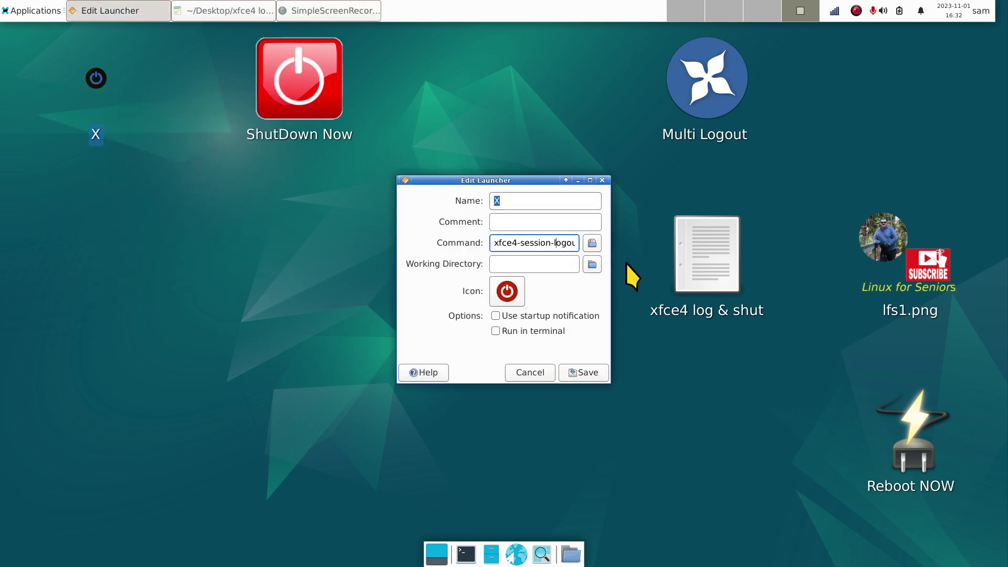
key("End")
type("--halt --fast")
left_click(529, 372)
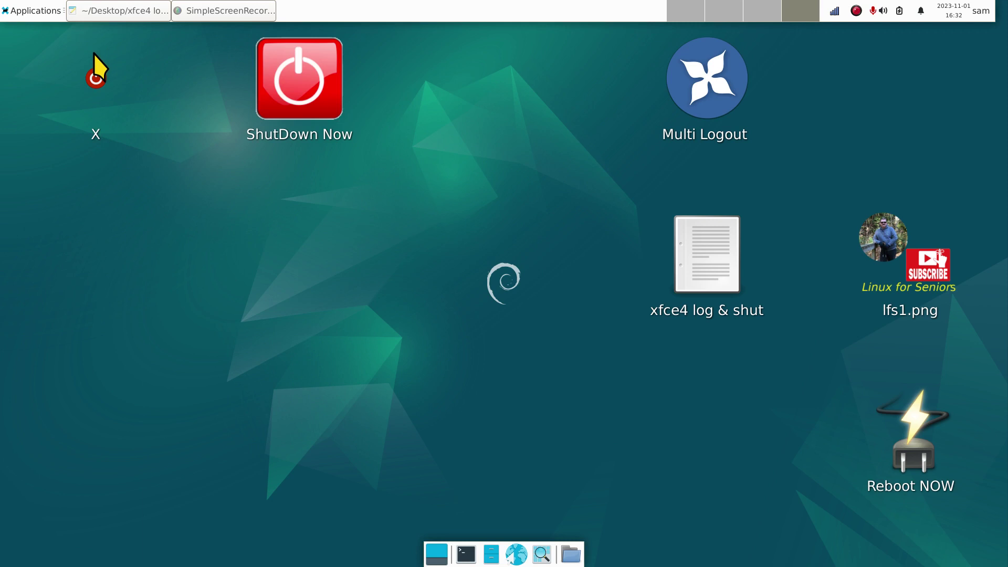
Step: Rename the launcher from X to 'PowerOff NOW' and save
right_click(90, 73)
left_click(146, 97)
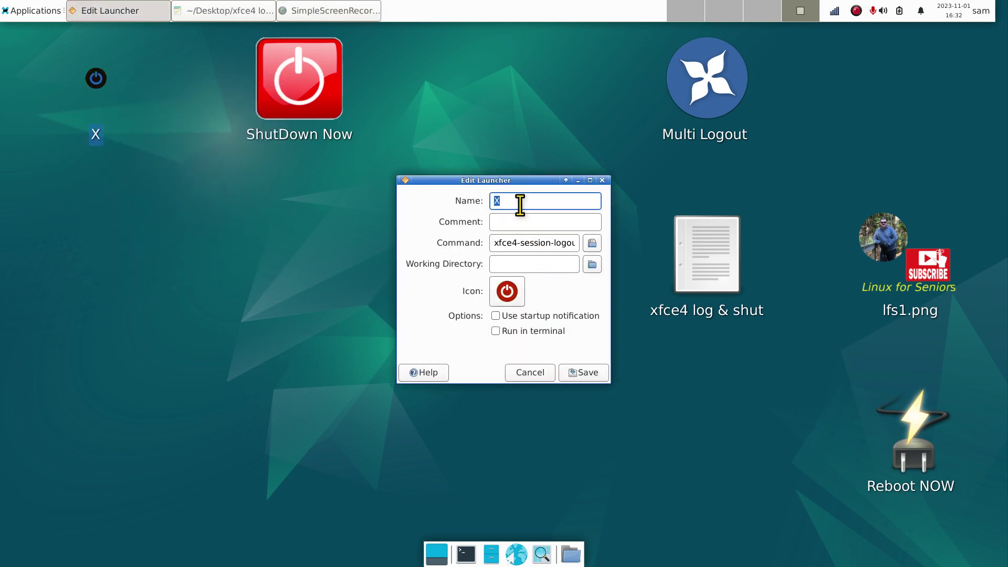
double_click(518, 198)
type("Power")
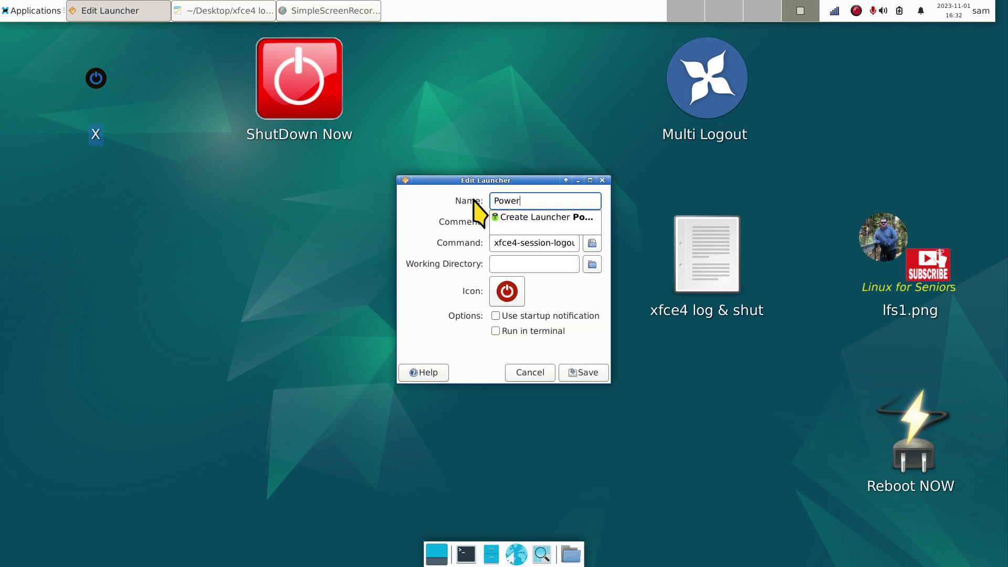
type("Off NOW")
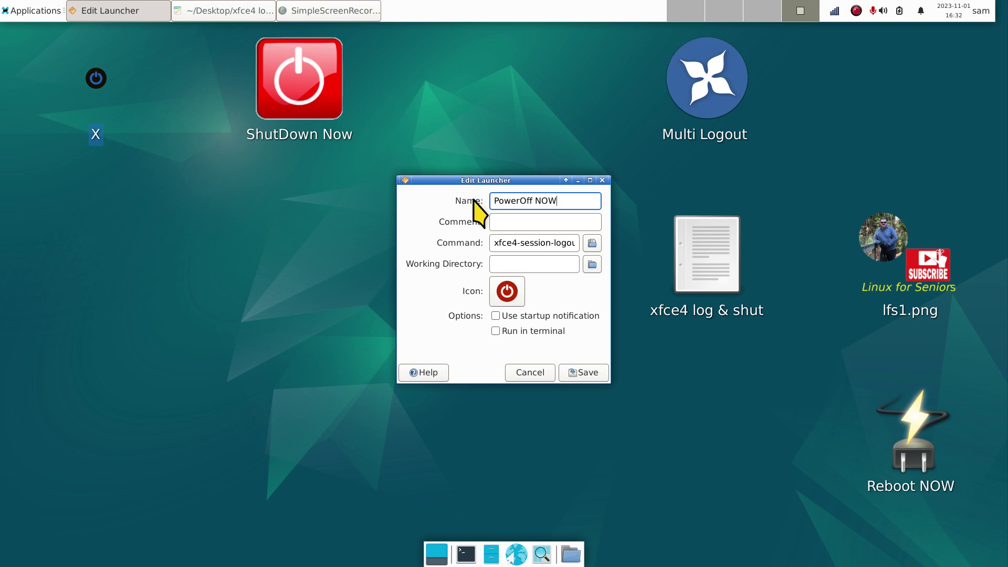
left_click(583, 374)
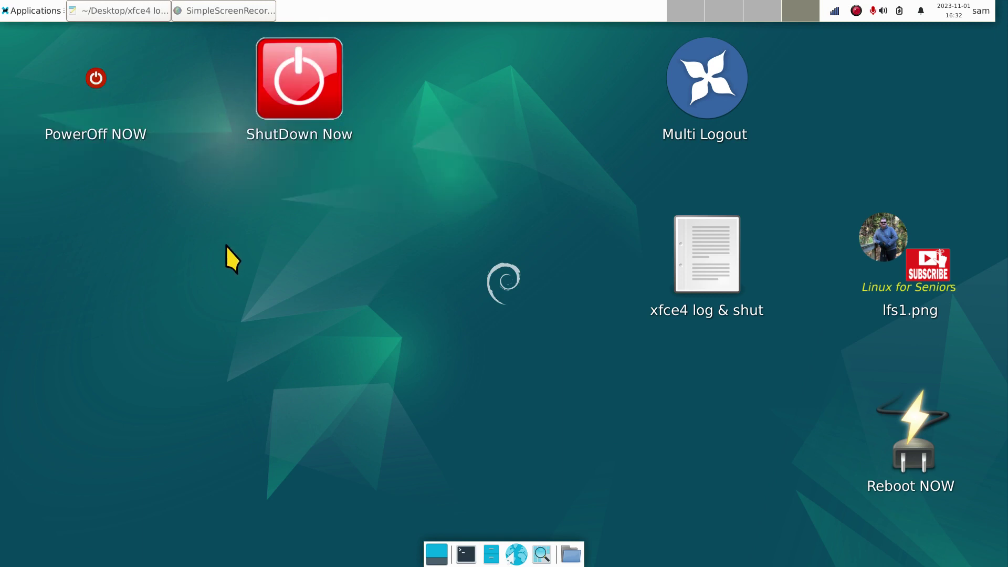
Step: Review the desktop icon settings in Desktop Settings, then close it
right_click(174, 302)
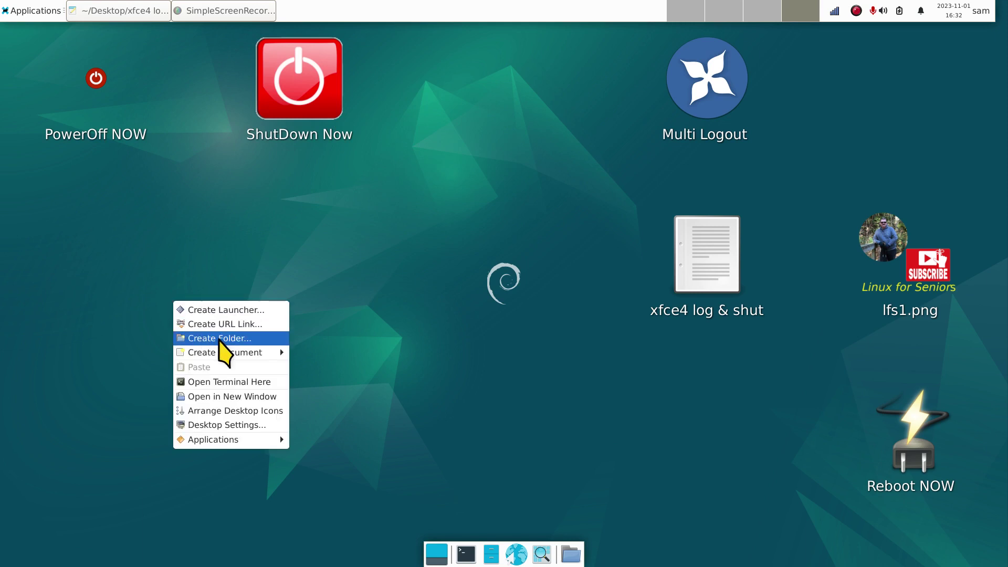
left_click(247, 425)
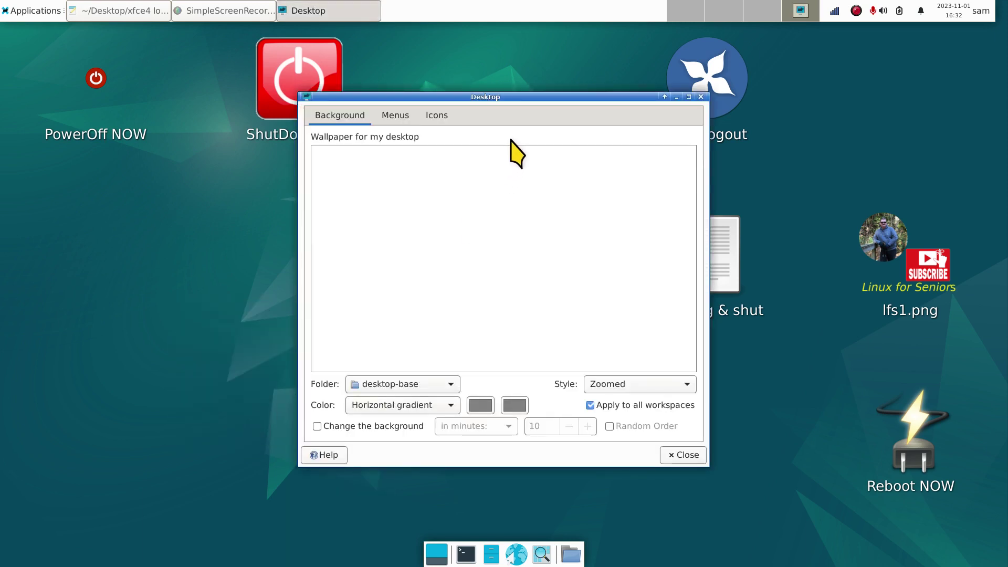
left_click(436, 116)
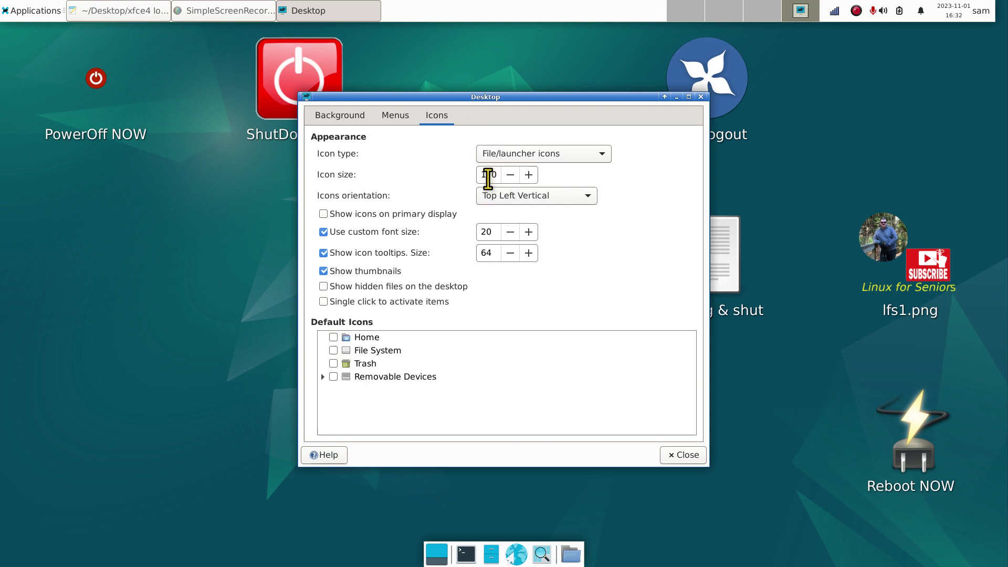
left_click(703, 97)
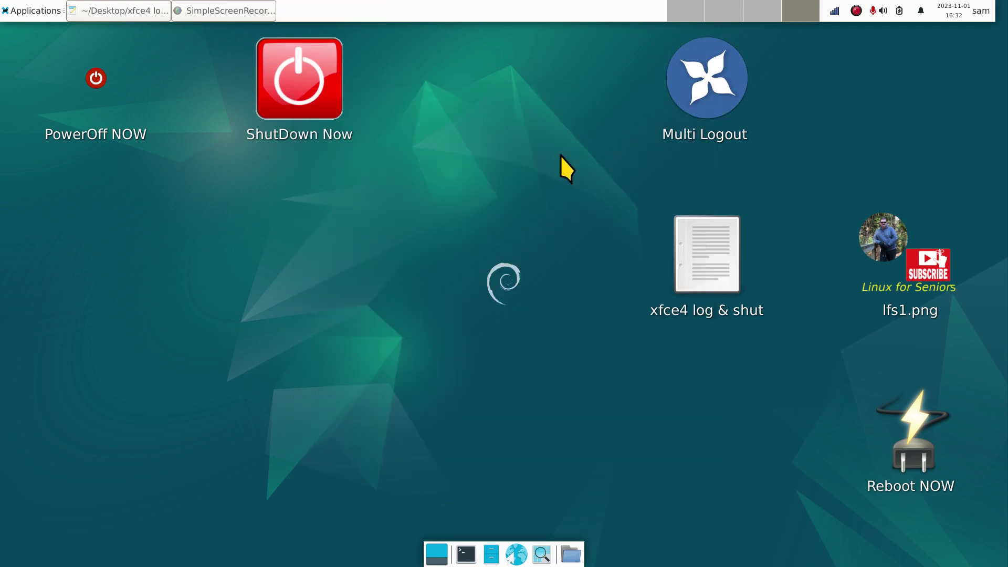
Step: In PowerOff NOW's Properties, try the application-certificate and accessories-calculator icons
right_click(92, 70)
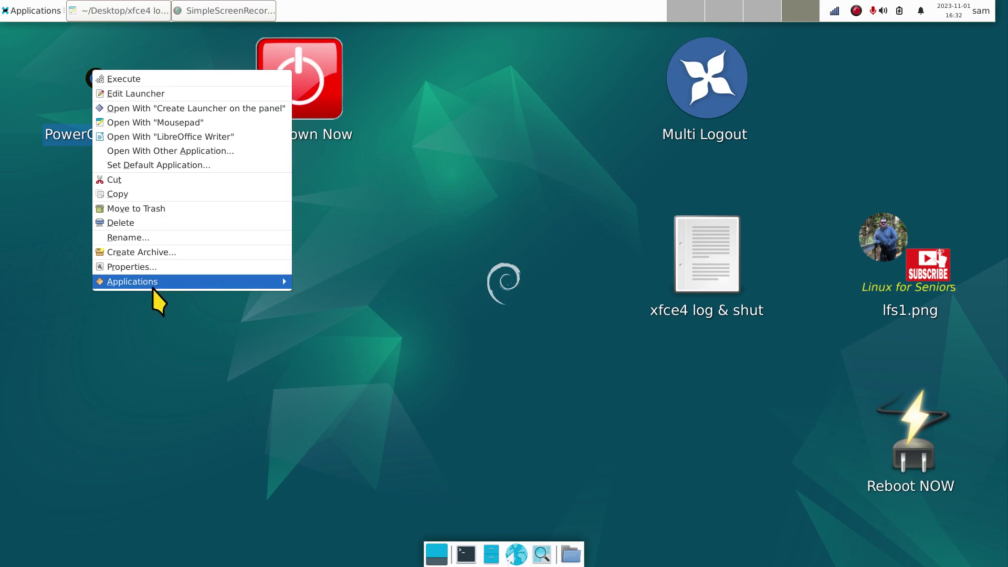
left_click(157, 267)
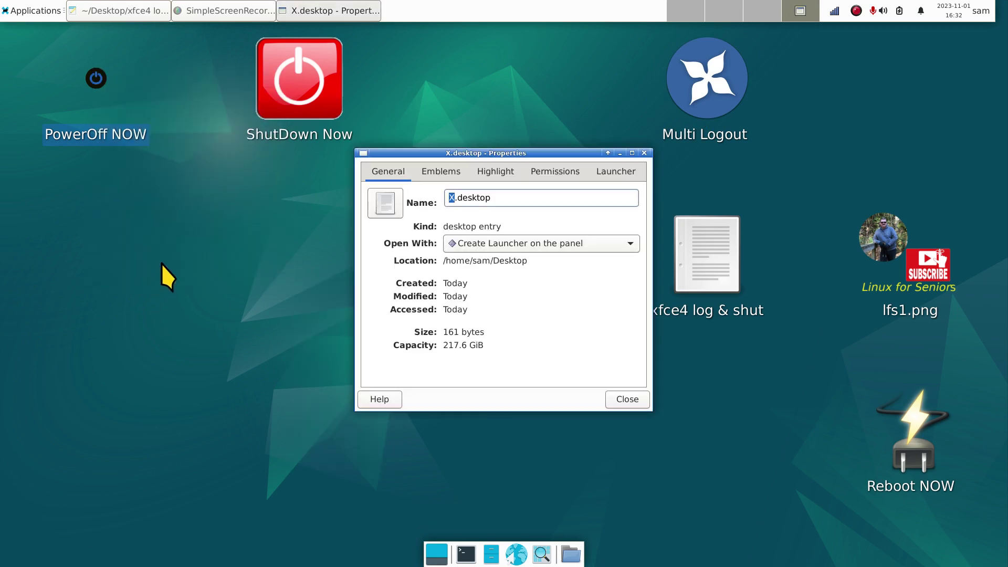
left_click(385, 202)
left_click(404, 284)
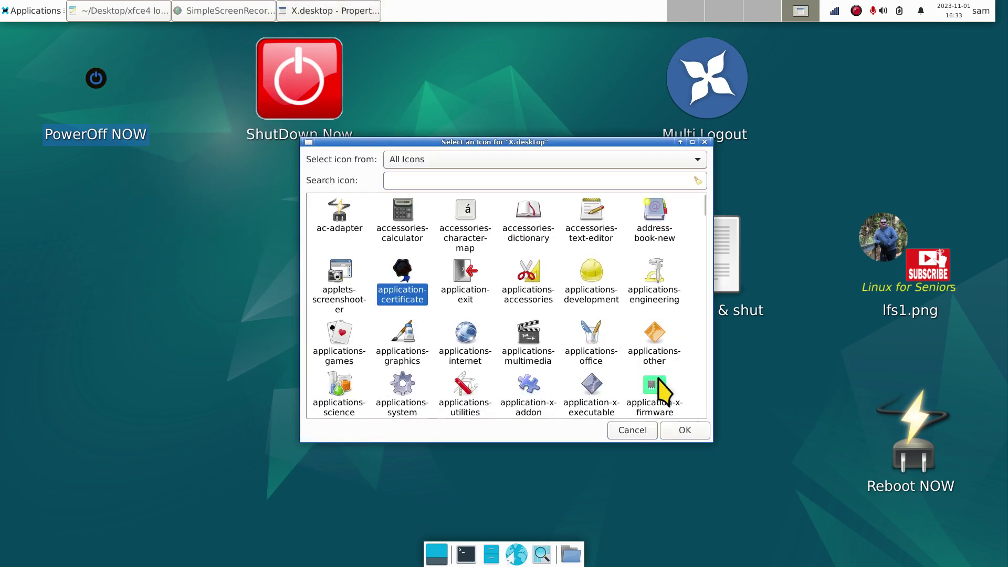
left_click(686, 429)
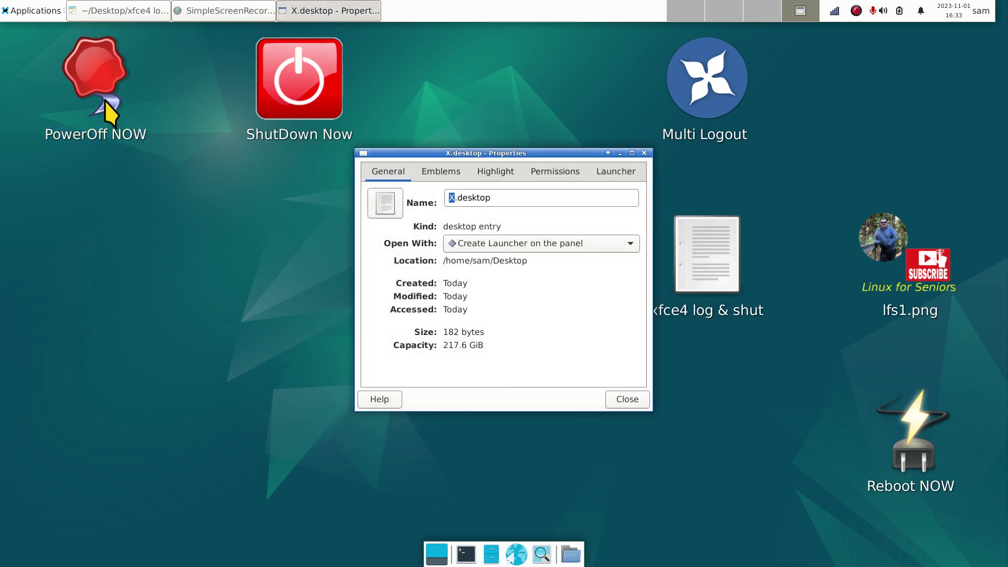
left_click(382, 202)
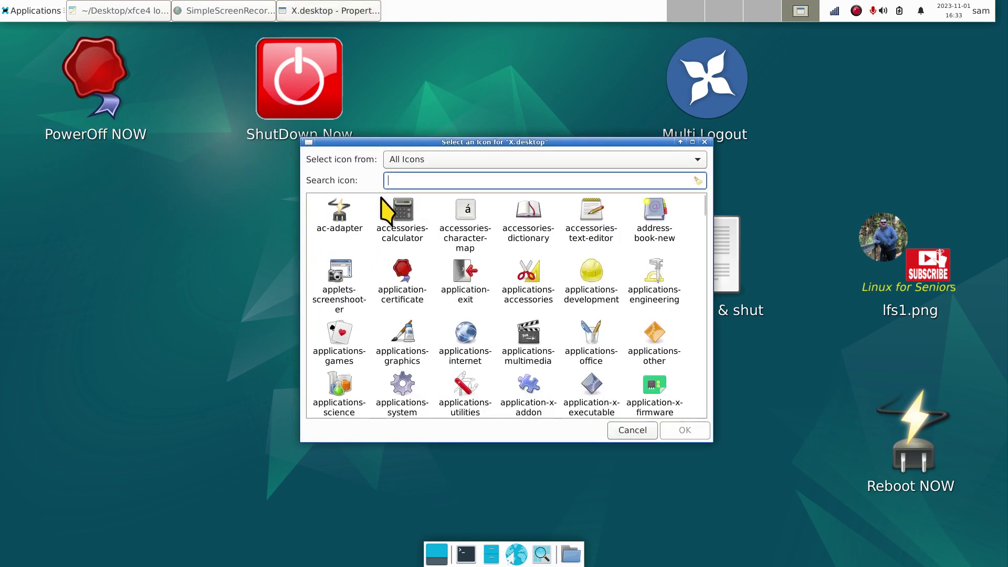
left_click(401, 224)
left_click(686, 430)
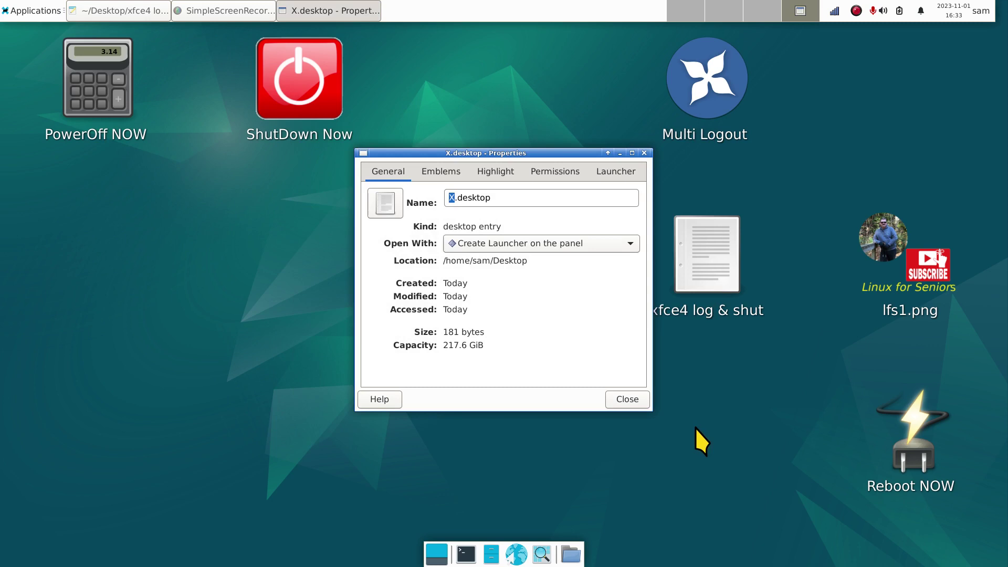
Step: Search 'shut', apply the system-shutdown switch icon and close Properties
left_click(385, 203)
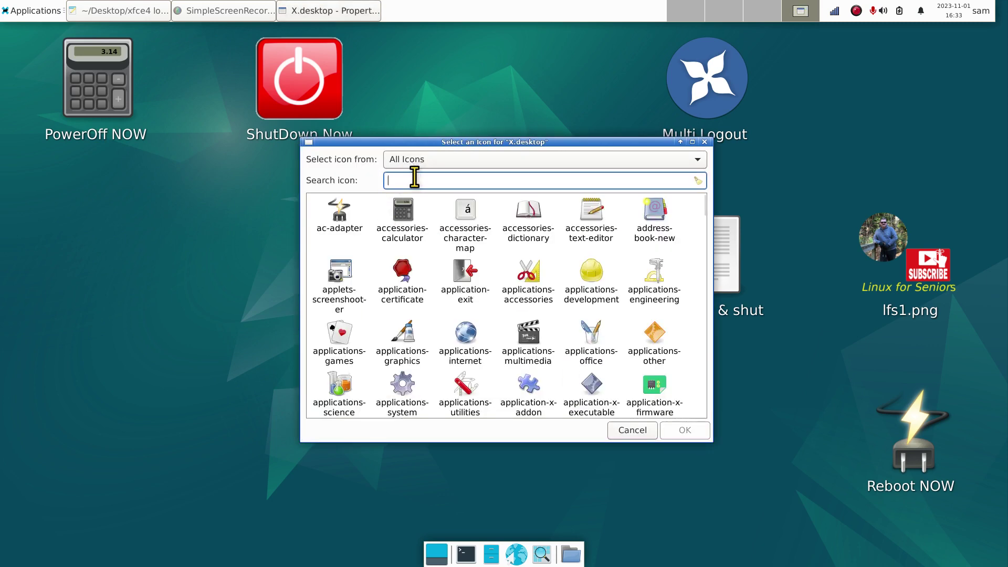
type("shut")
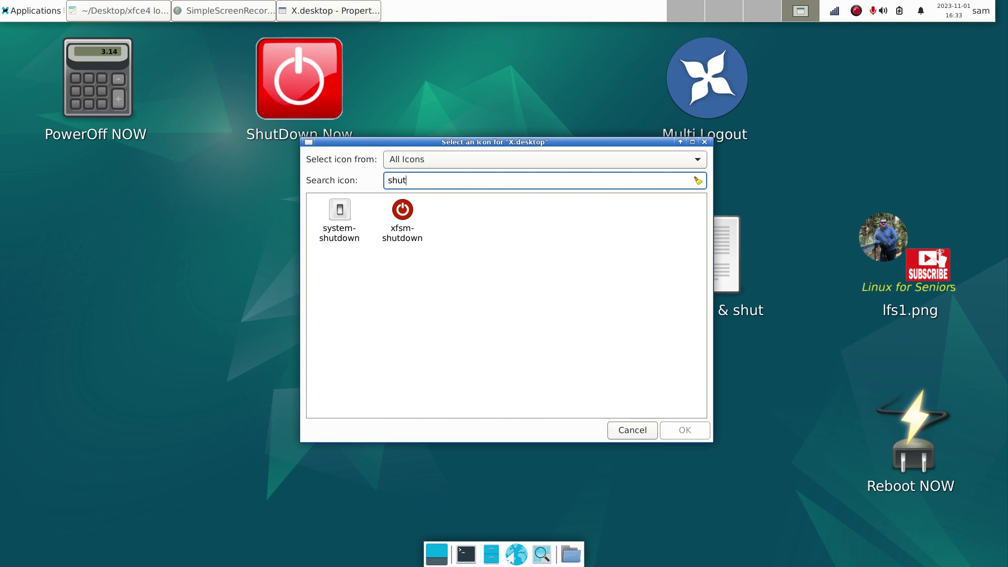
left_click(342, 215)
left_click(677, 430)
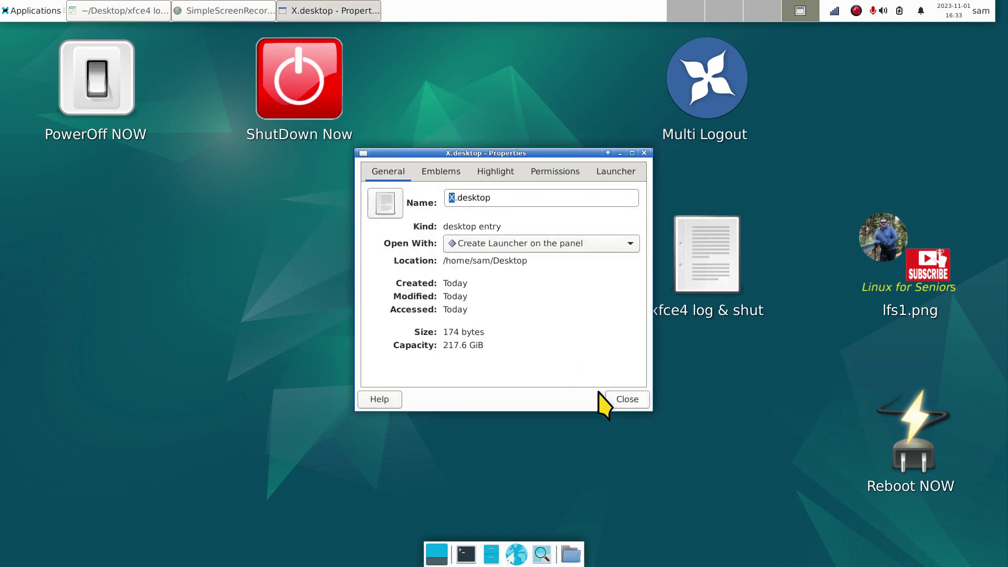
left_click(612, 400)
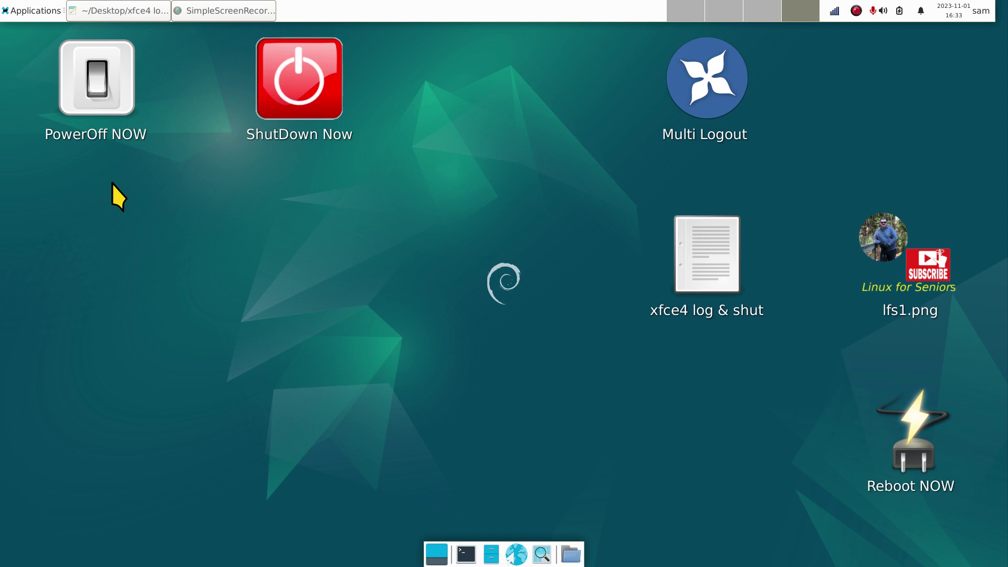
Step: Open Reboot NOW in Edit Launcher and scroll its command to show '--reboot --fast'
right_click(907, 434)
left_click(841, 238)
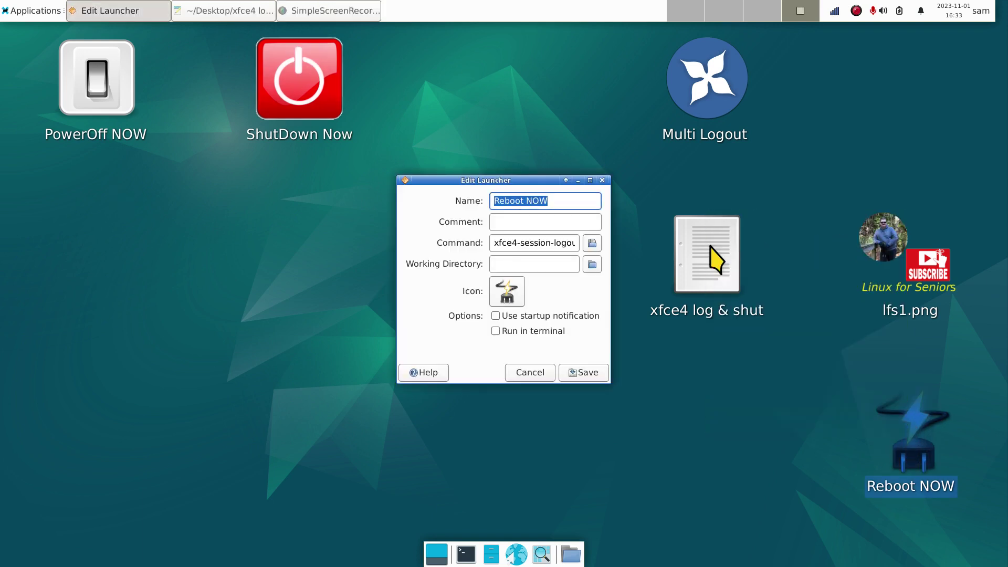
left_click(554, 243)
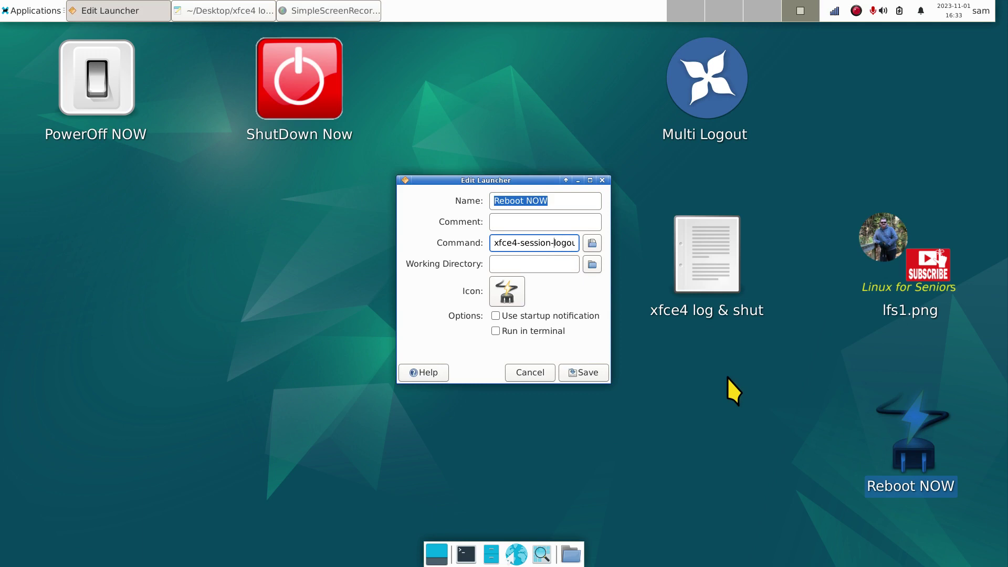
key("Right")
key("Right")
key("Right")
key("Right")
key("Right")
key("Right")
key("Right")
key("Right")
key("Right")
key("Right")
key("Right")
key("Right")
key("Right")
key("Right")
key("Right")
key("Right")
key("Right")
key("Right")
key("Right")
key("Right")
Step: Switch Reboot NOW's icon source to Image Files and browse Documents > icons, filtering 'shu'
left_click(512, 294)
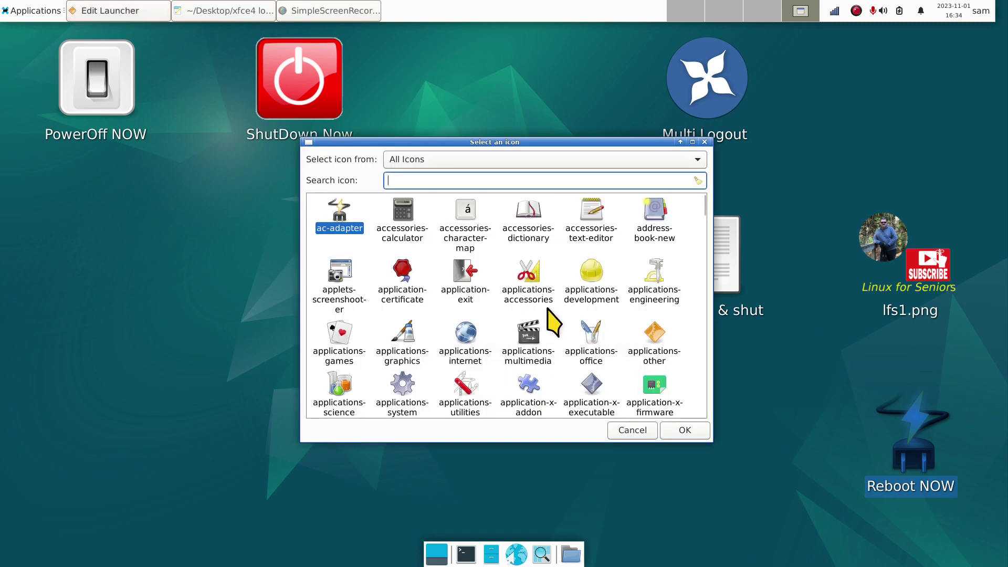
left_click(492, 159)
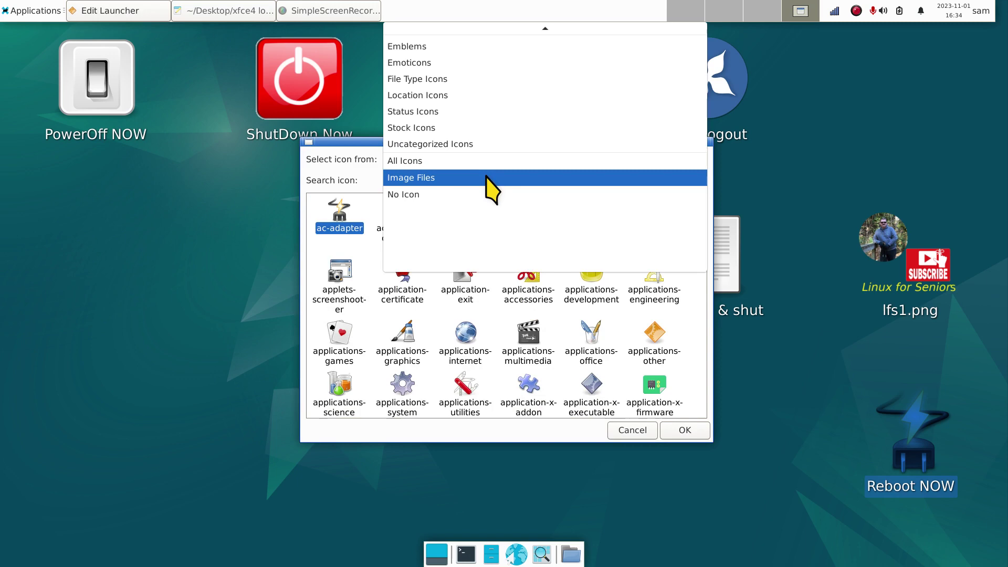
left_click(486, 178)
left_click(357, 243)
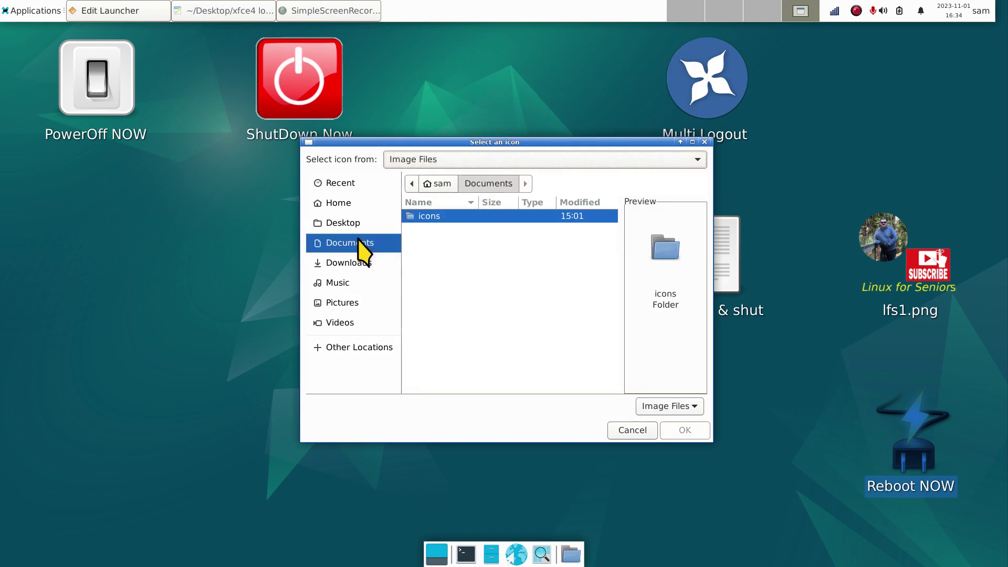
double_click(420, 217)
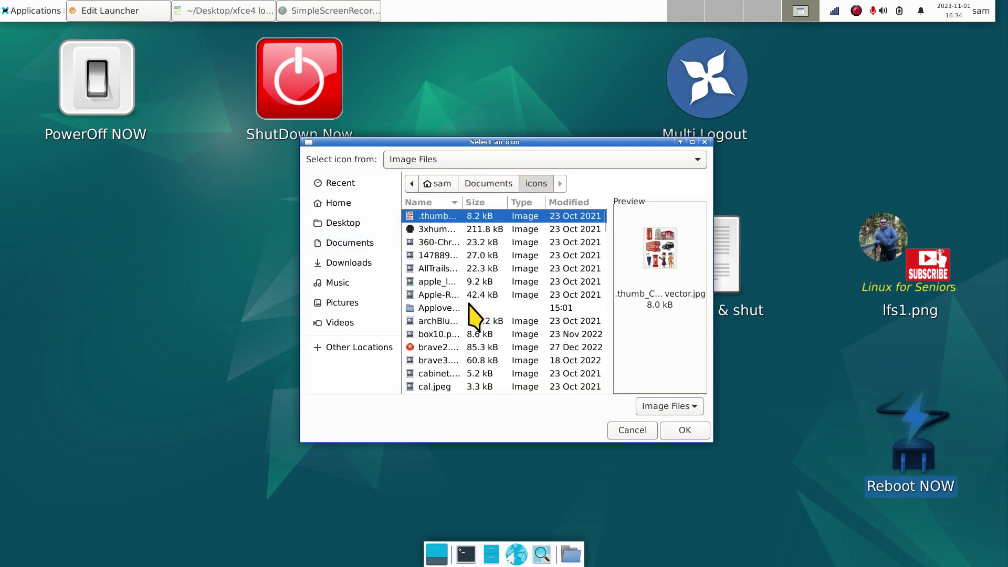
type("shut")
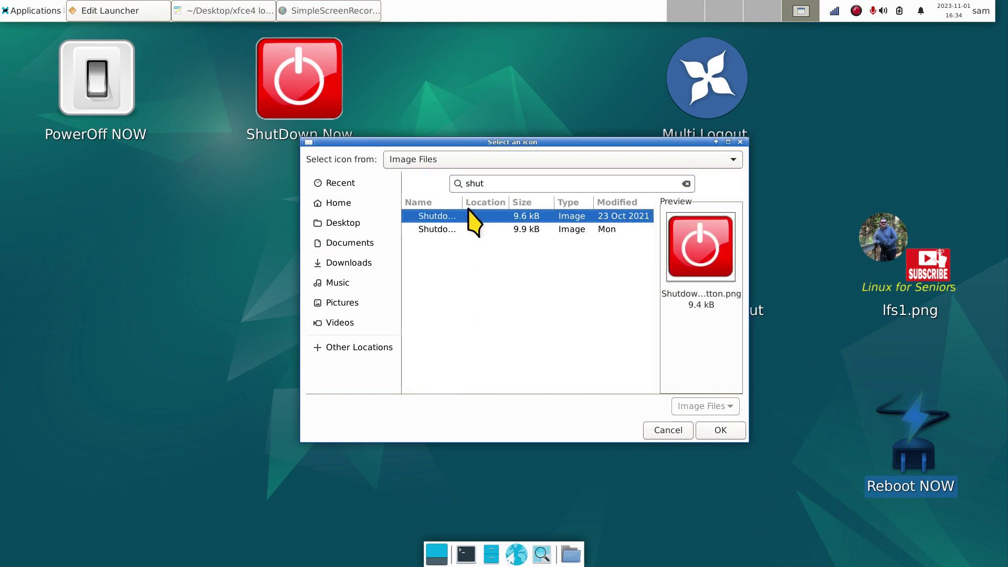
Step: Pick Shutdown_button.png as the icon, confirm it, and save the launcher
left_click_drag(464, 205, 520, 203)
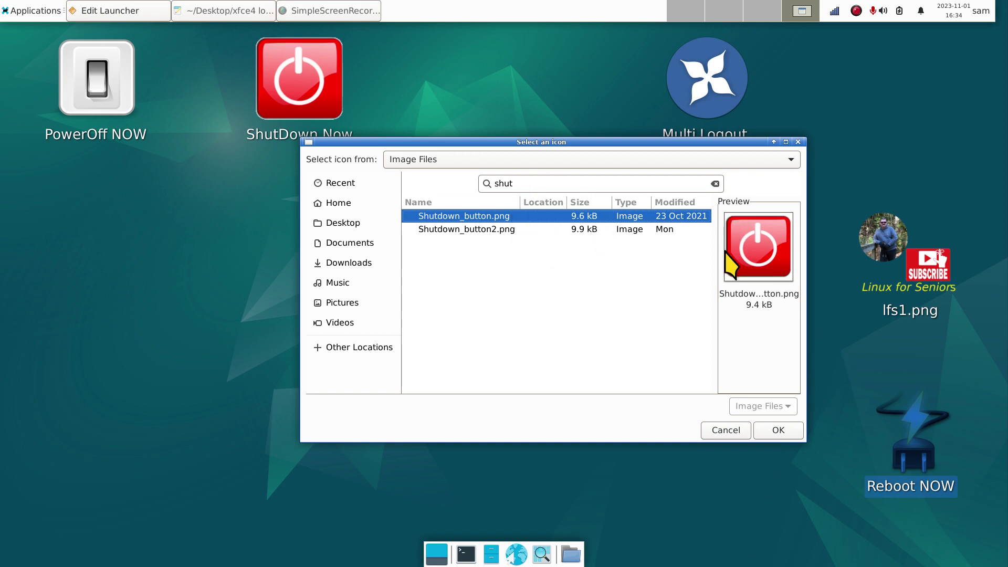
left_click(462, 231)
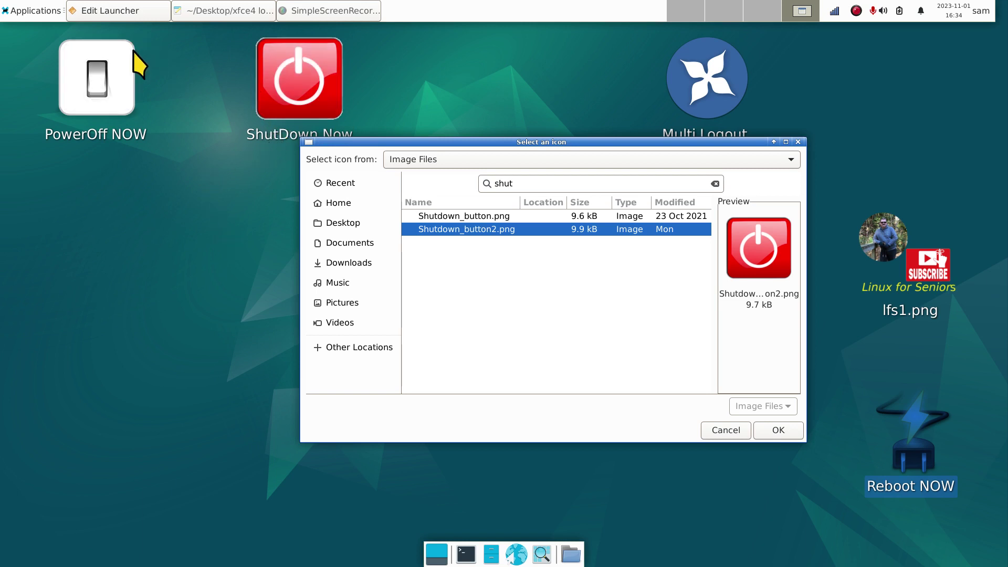
left_click(482, 216)
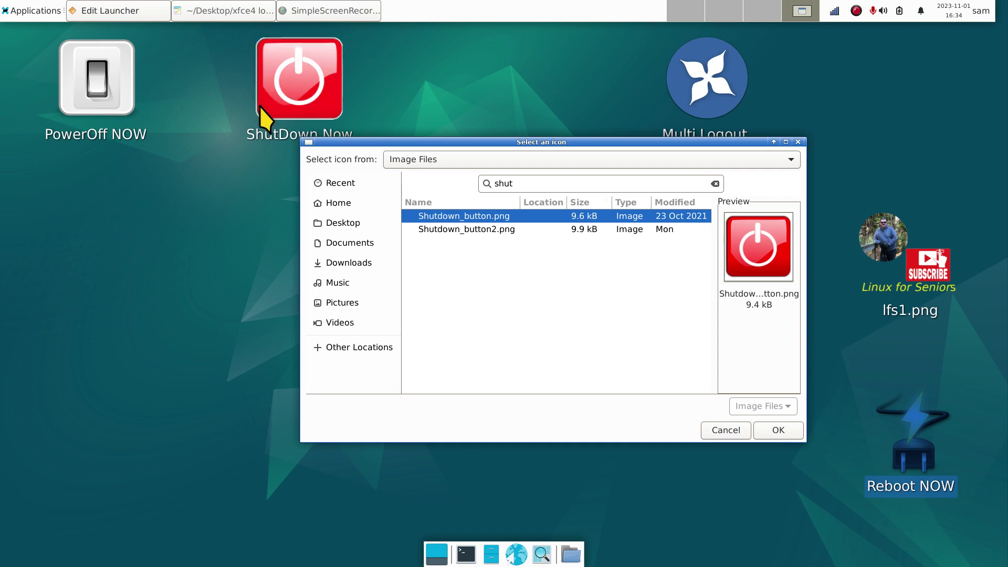
left_click(779, 431)
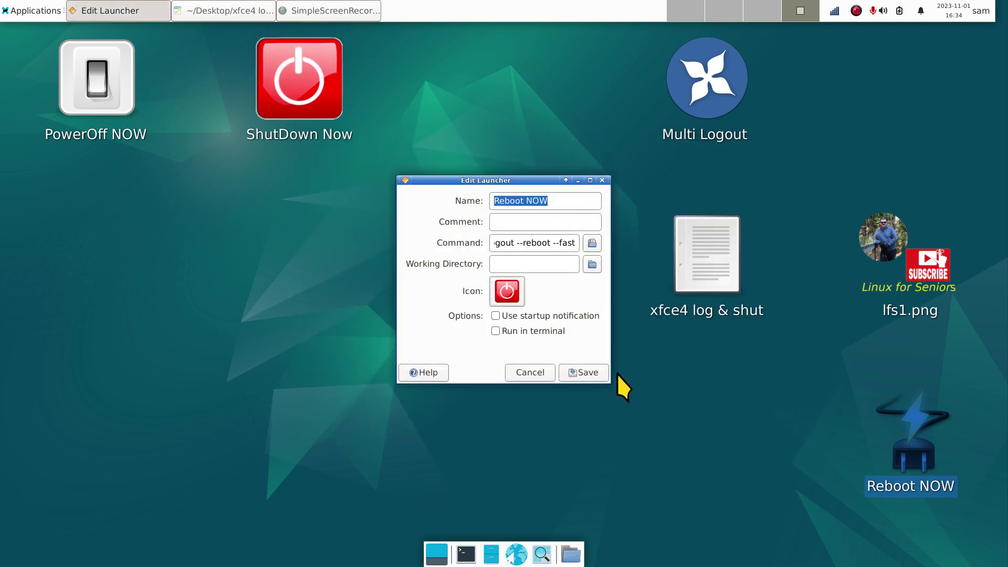
left_click(588, 370)
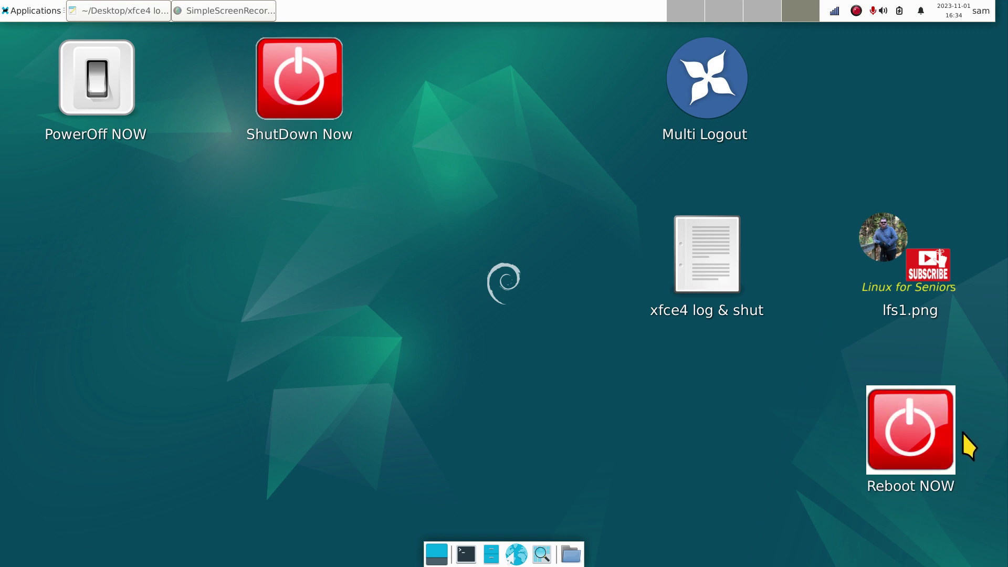
mouse_move(880, 466)
Step: Open Reboot NOW's Properties and apply the applications-internet globe icon
left_click(903, 419)
right_click(903, 419)
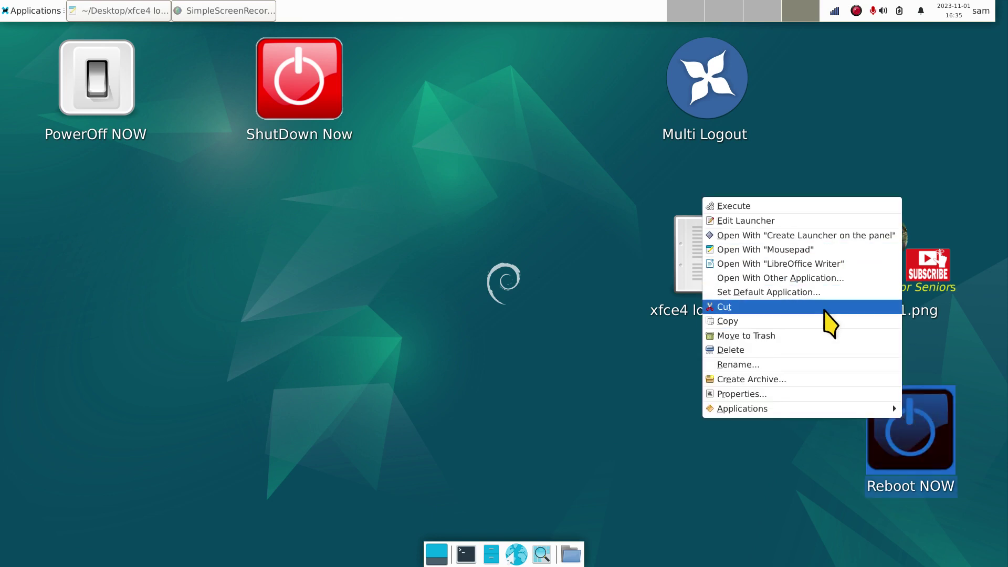
left_click(796, 395)
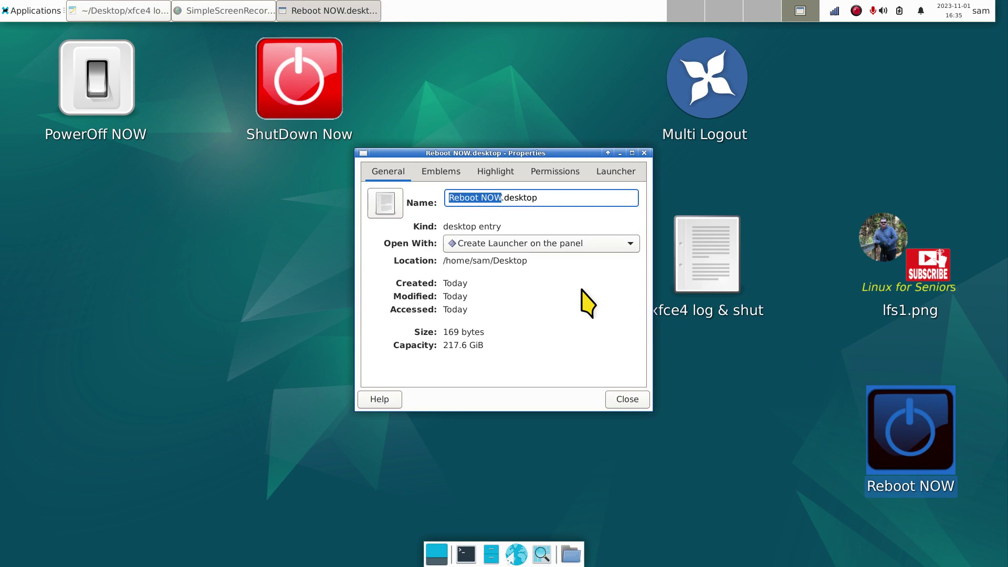
left_click(386, 199)
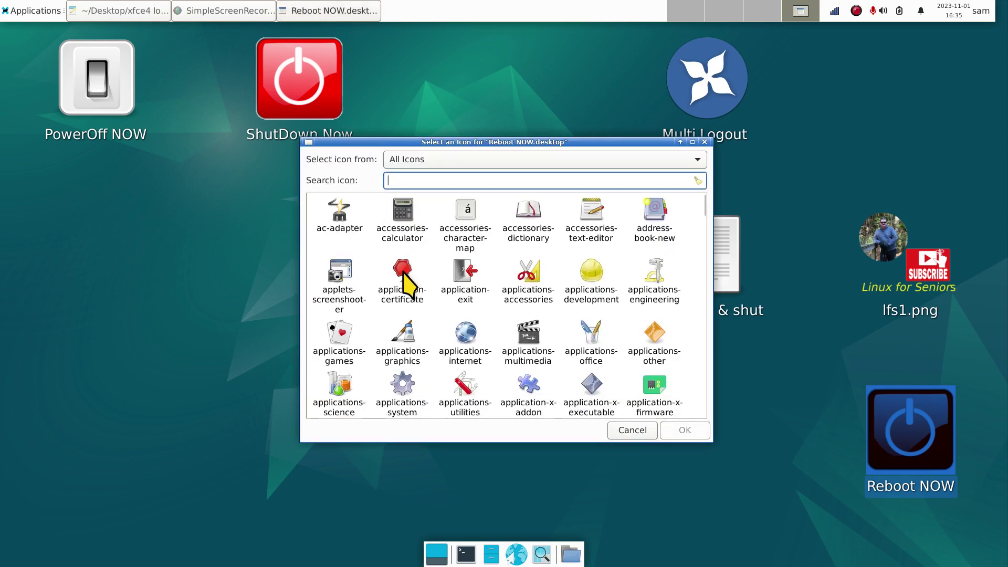
left_click(469, 340)
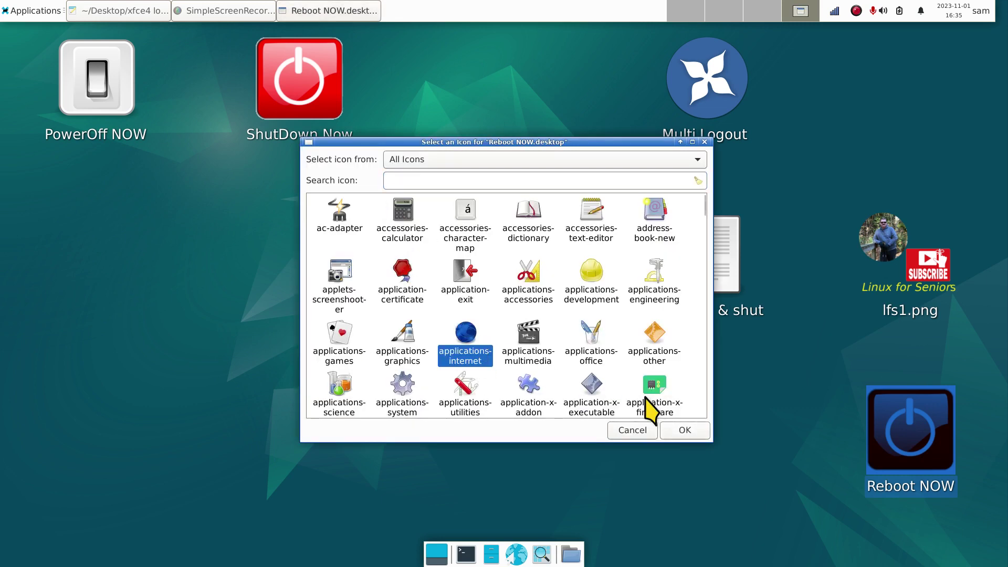
left_click(685, 430)
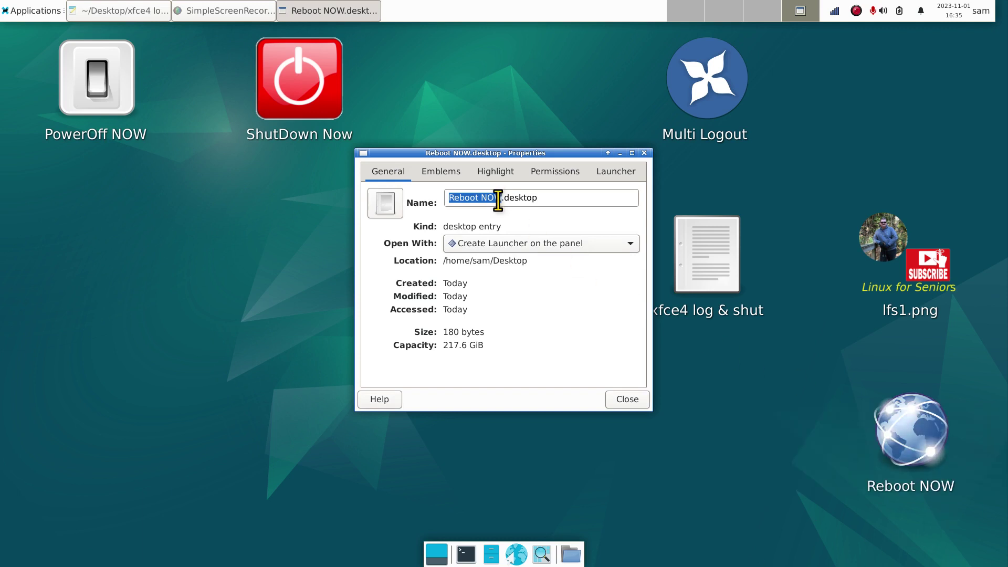
Step: Try the xfsm-reboot icon, then settle on the applications-development helmet and close Properties
left_click(385, 207)
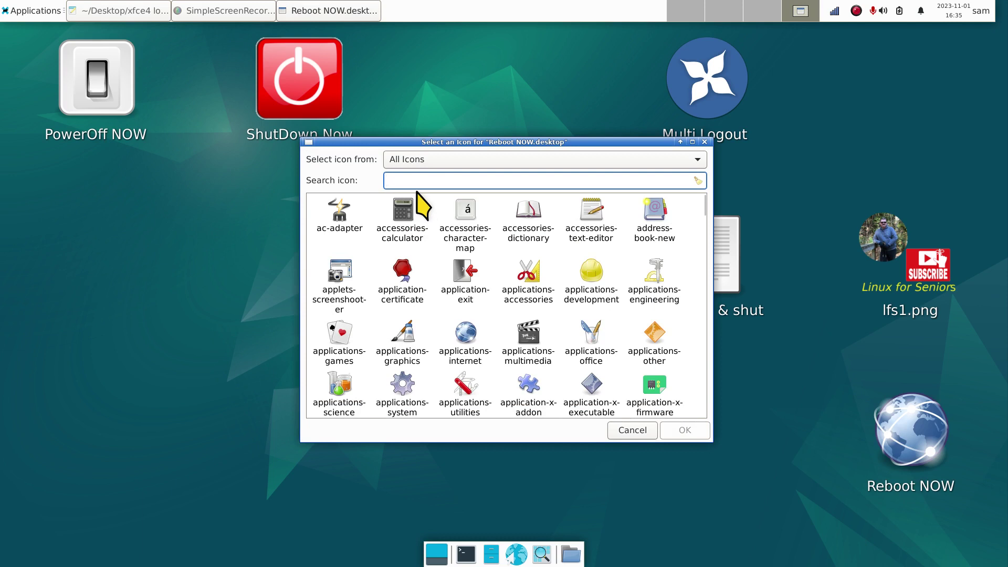
type("reboo")
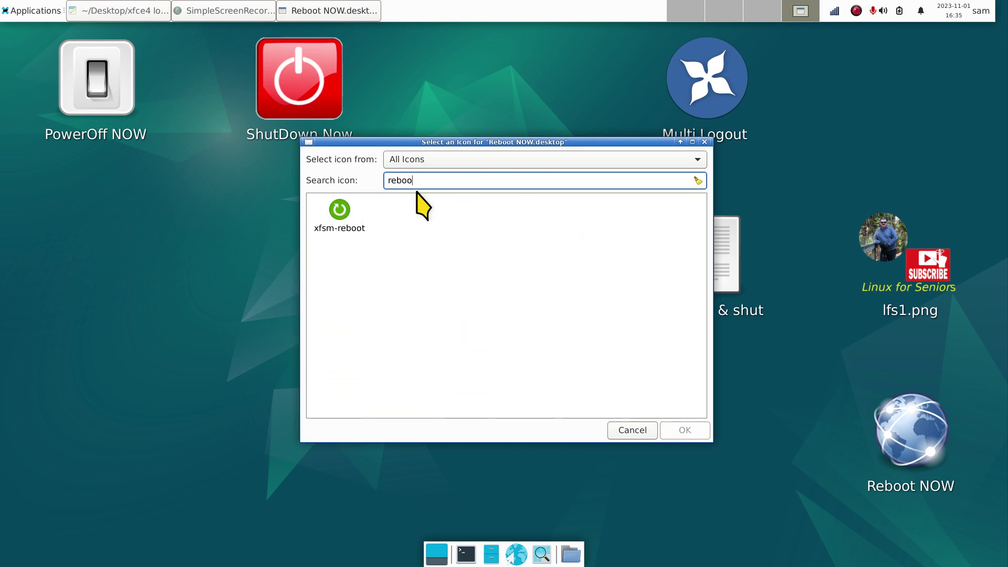
left_click(344, 229)
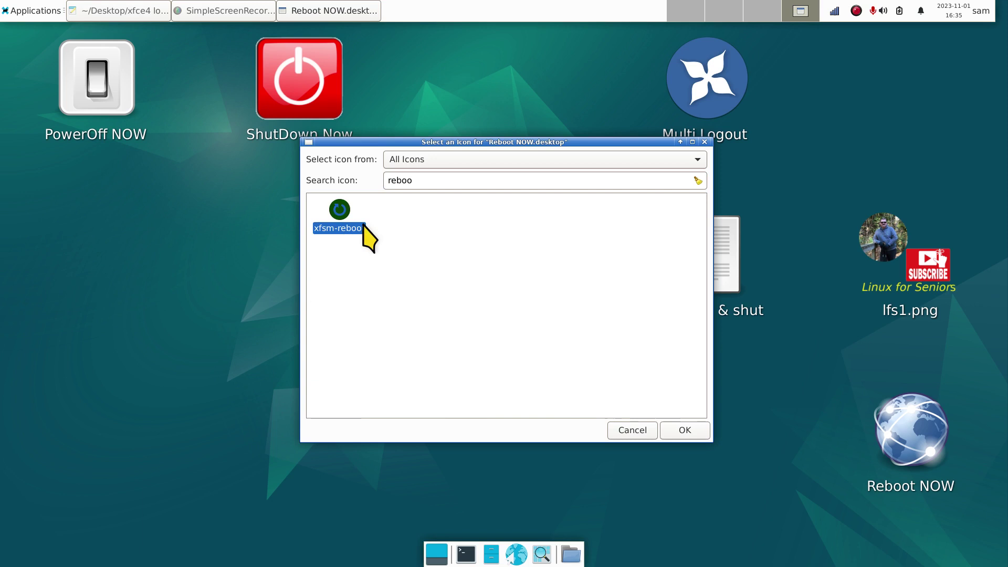
left_click(677, 435)
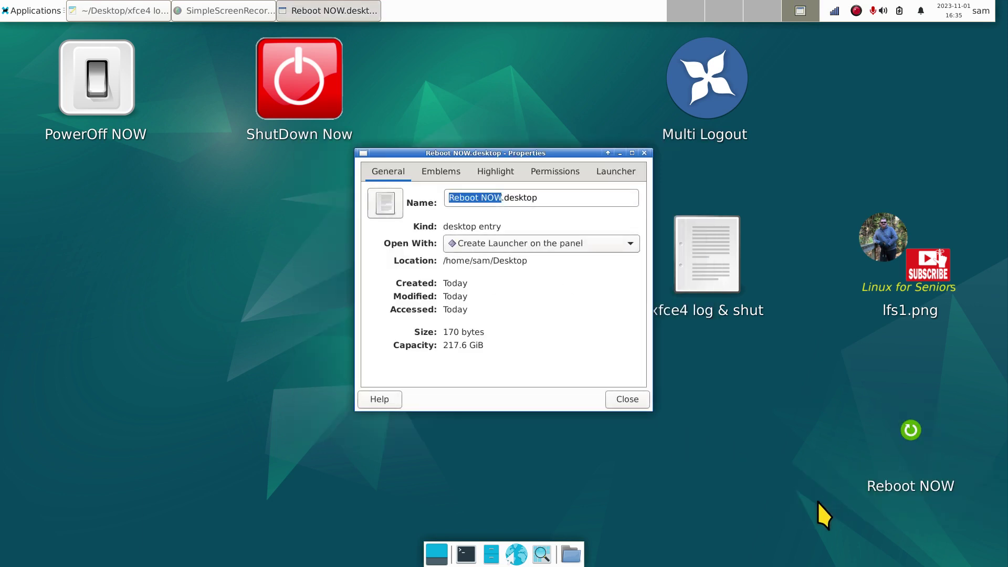
left_click(391, 205)
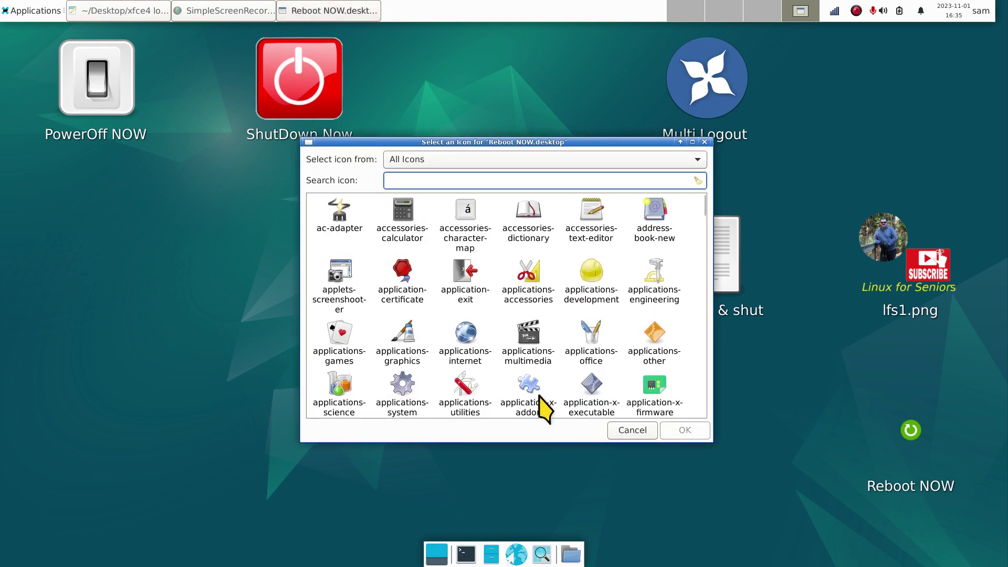
left_click(590, 274)
left_click(689, 425)
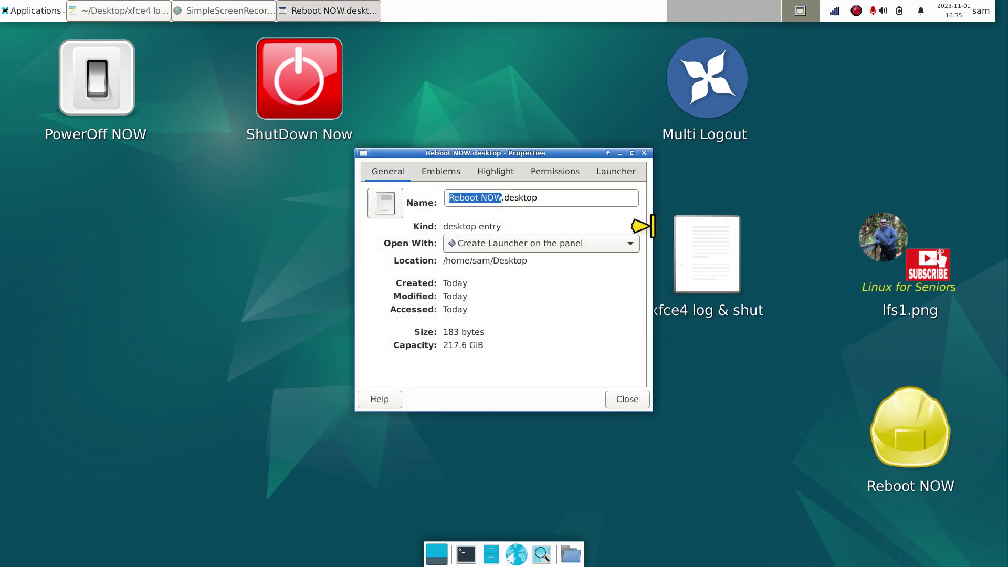
left_click(644, 153)
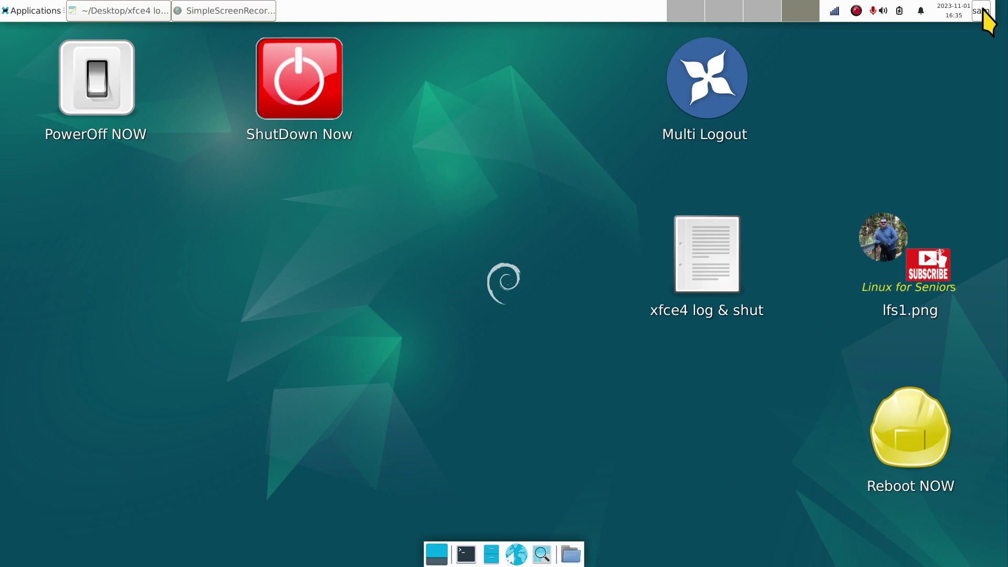
Step: Drag ShutDown Now to the centre, PowerOff NOW to bottom-left, Multi Logout to top-left
left_click_drag(313, 84, 548, 366)
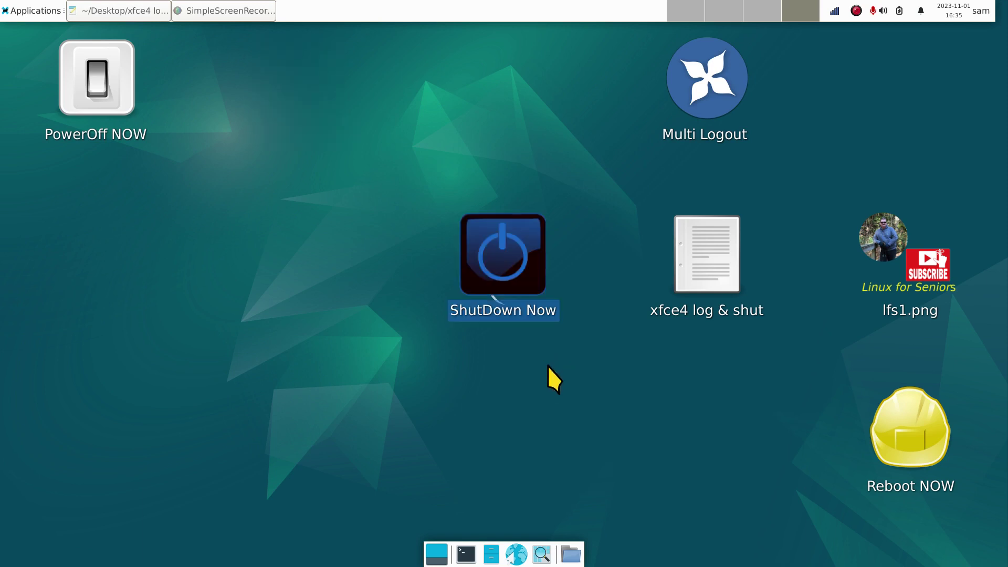
left_click_drag(102, 95, 119, 426)
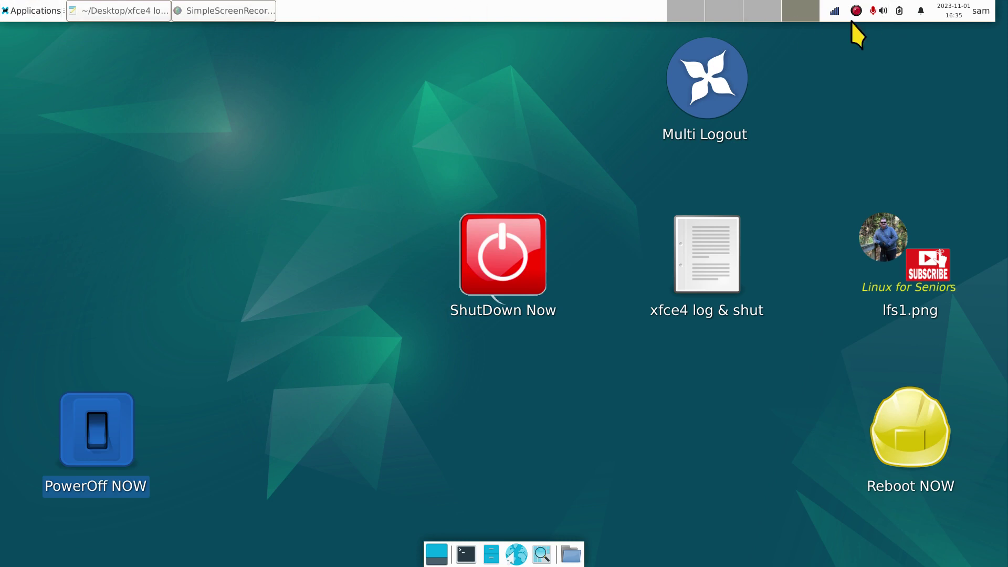
left_click_drag(716, 90, 63, 140)
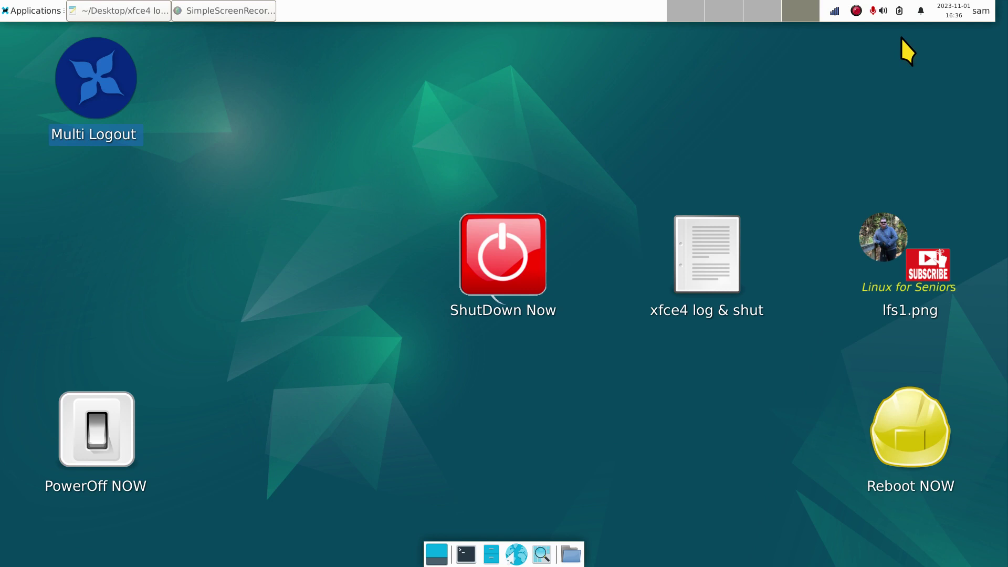
left_click(986, 13)
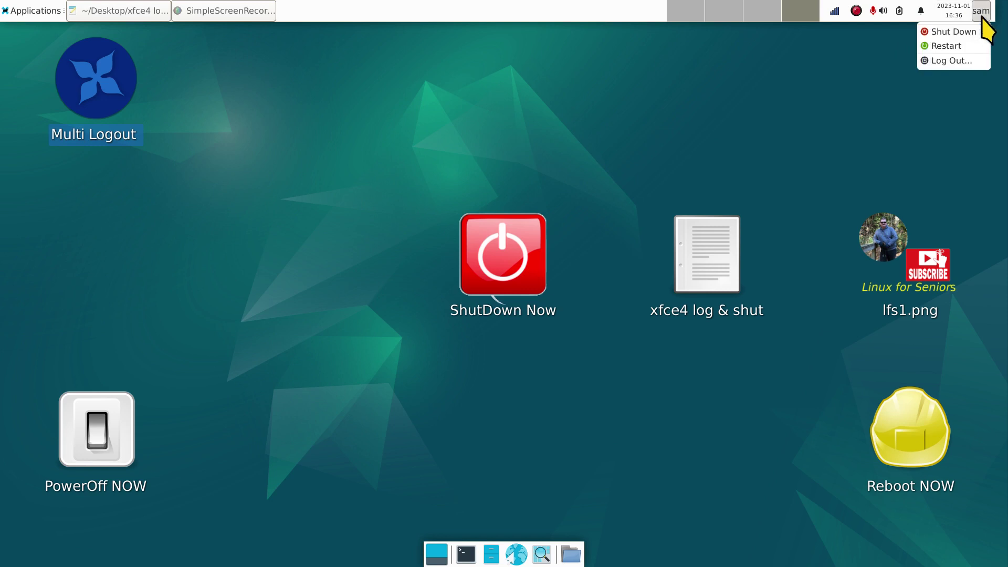
left_click(841, 113)
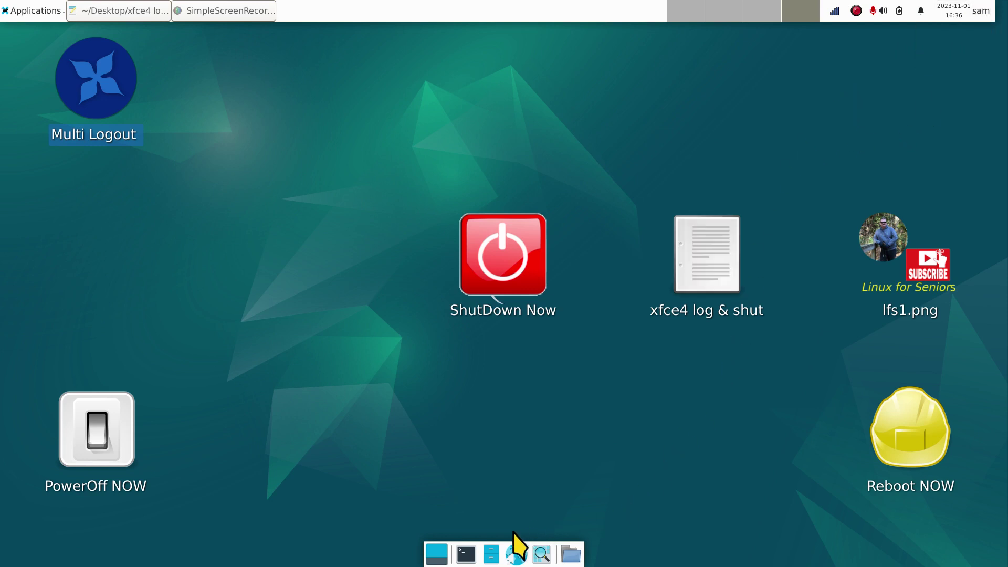
left_click(492, 555)
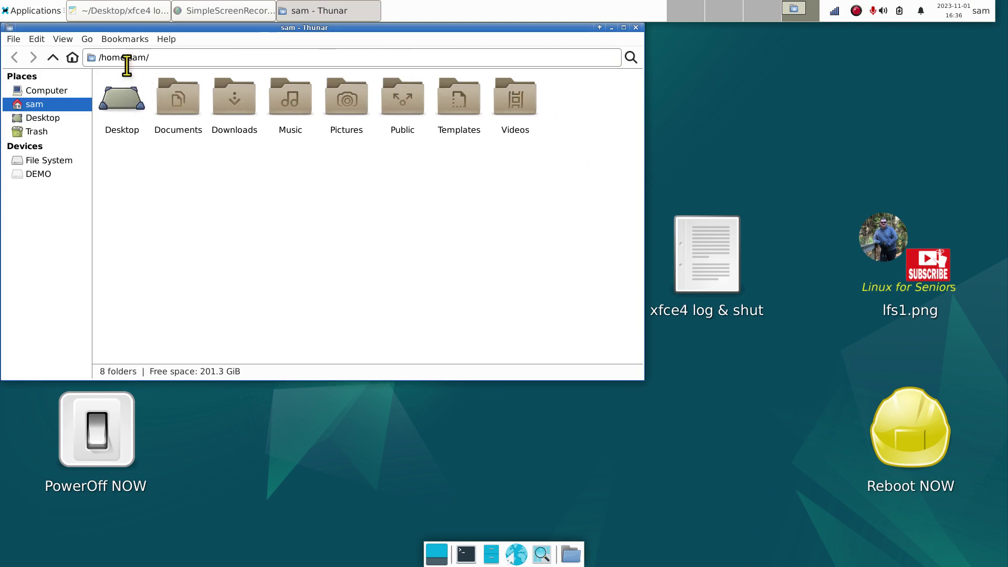
left_click(636, 28)
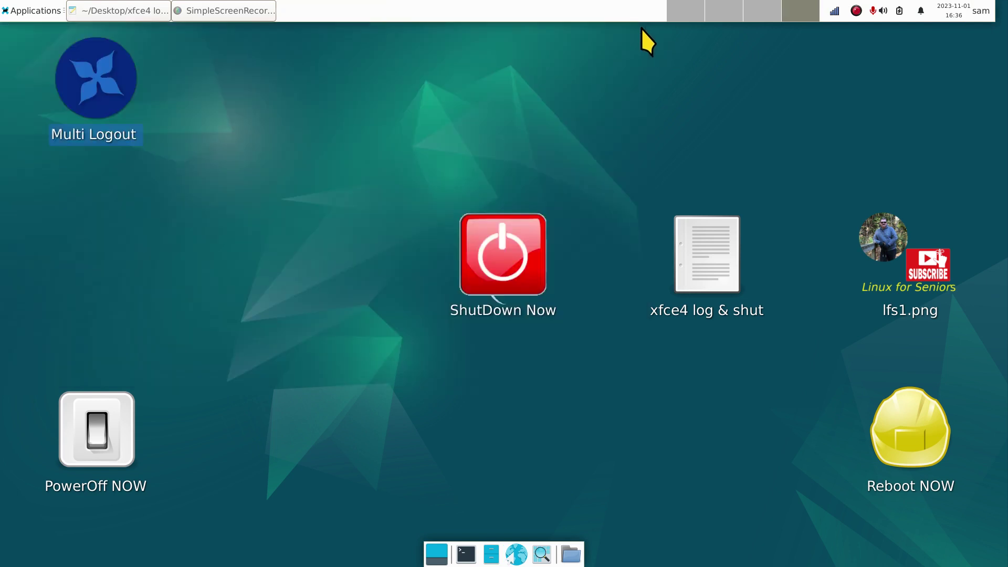
left_click(983, 10)
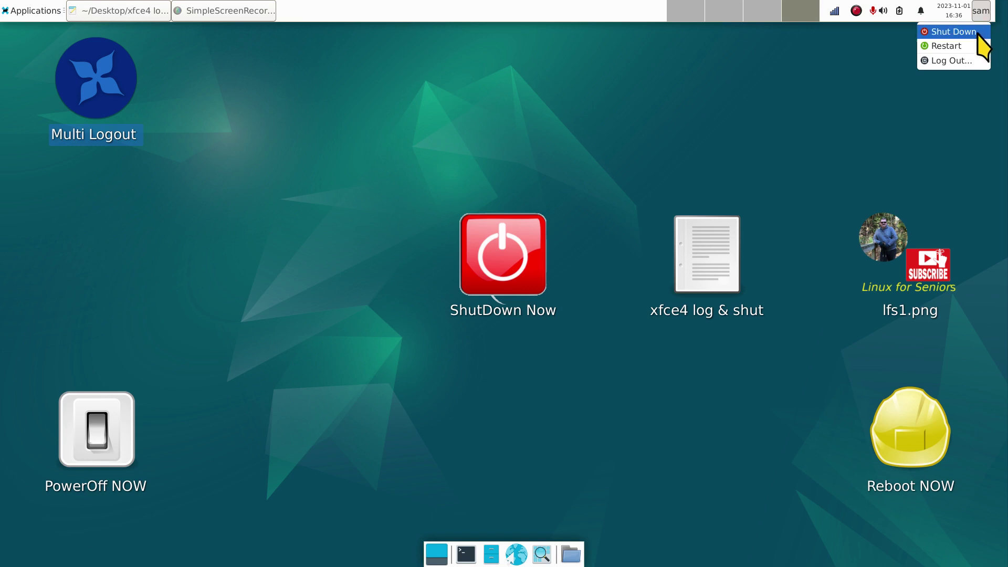
Step: Open the log out dialog and cancel it, then dismiss the session menu
left_click(966, 59)
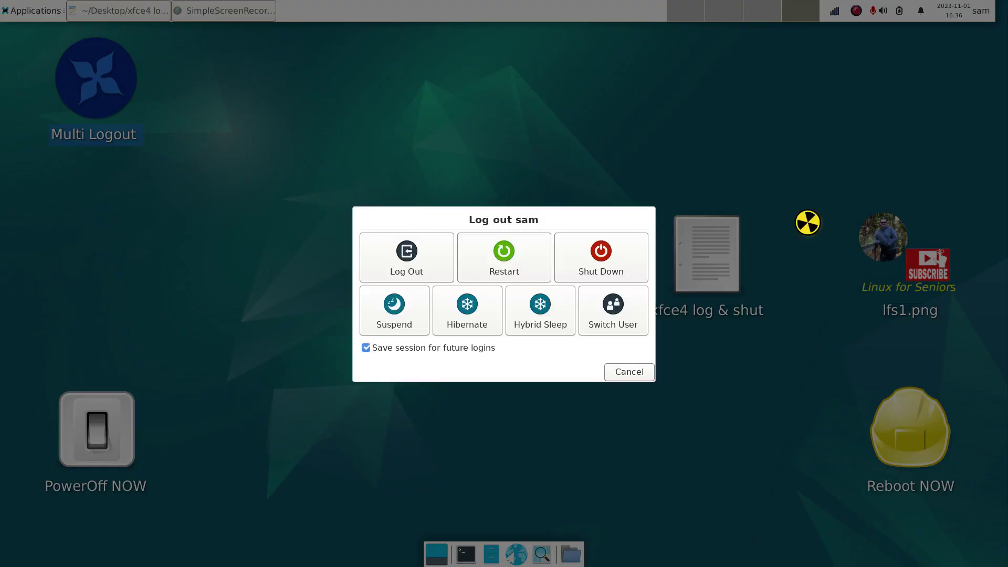
left_click(644, 373)
left_click(979, 17)
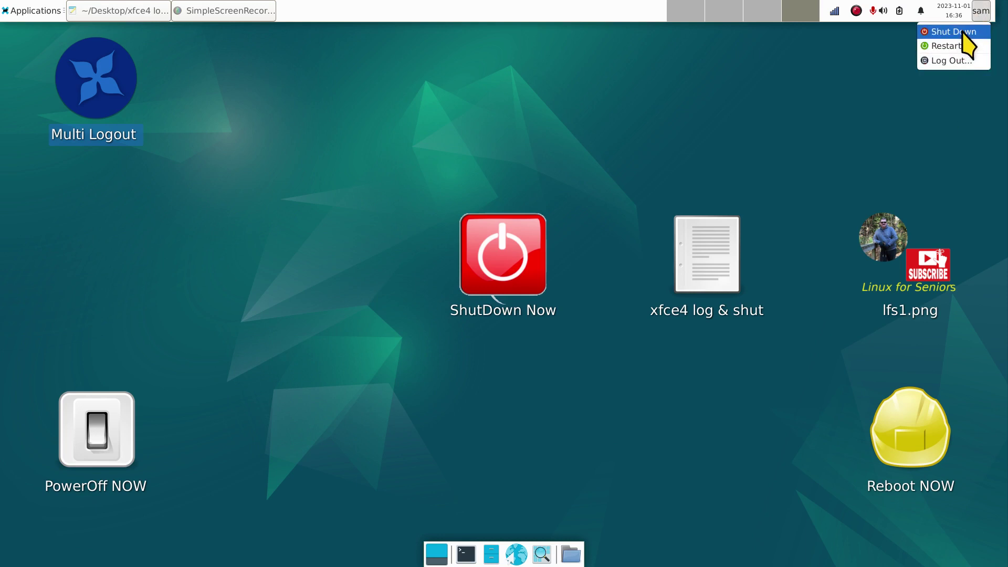
left_click(979, 12)
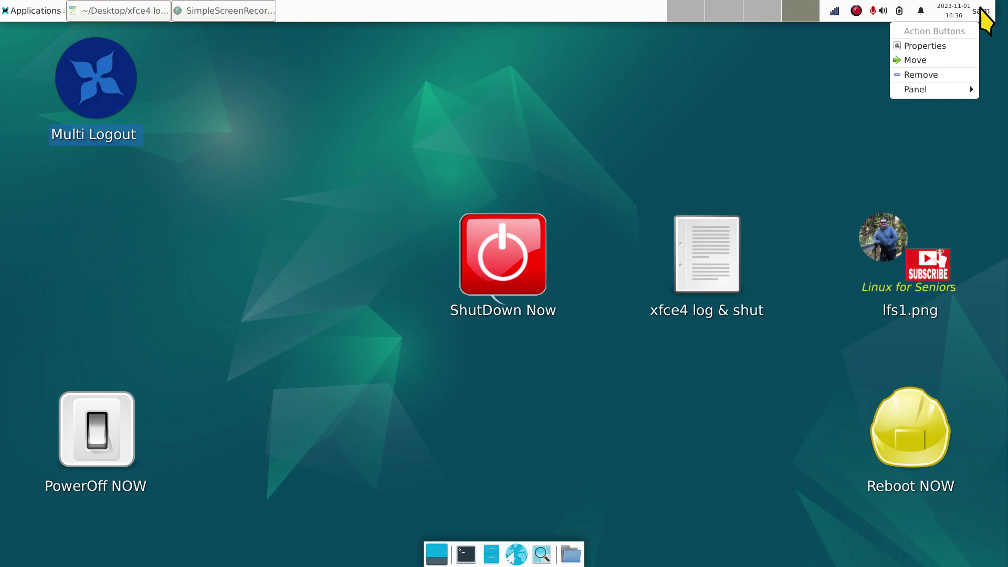
Step: Move the Action Buttons item next to the window list and close the Mousepad notes
left_click(948, 61)
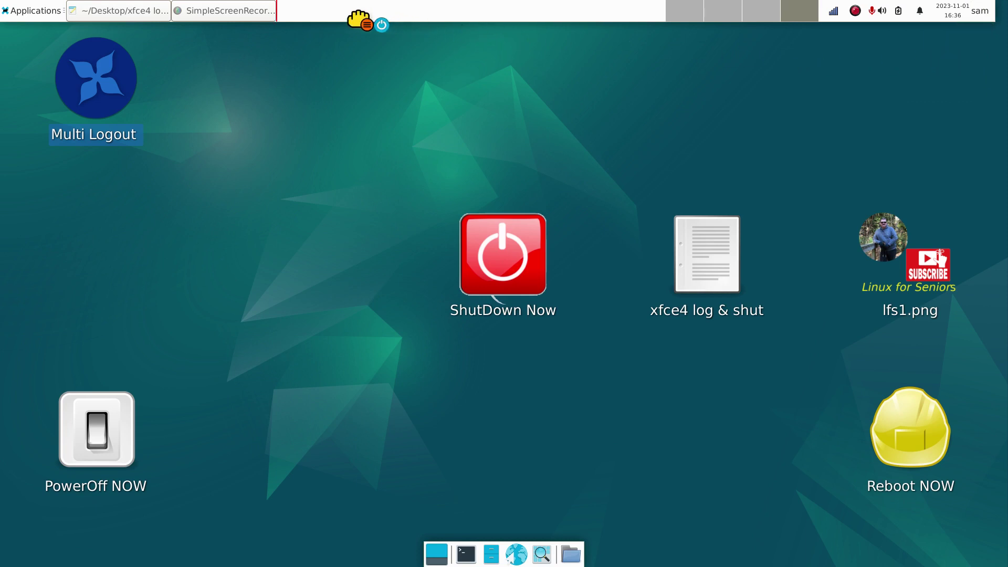
left_click(307, 14)
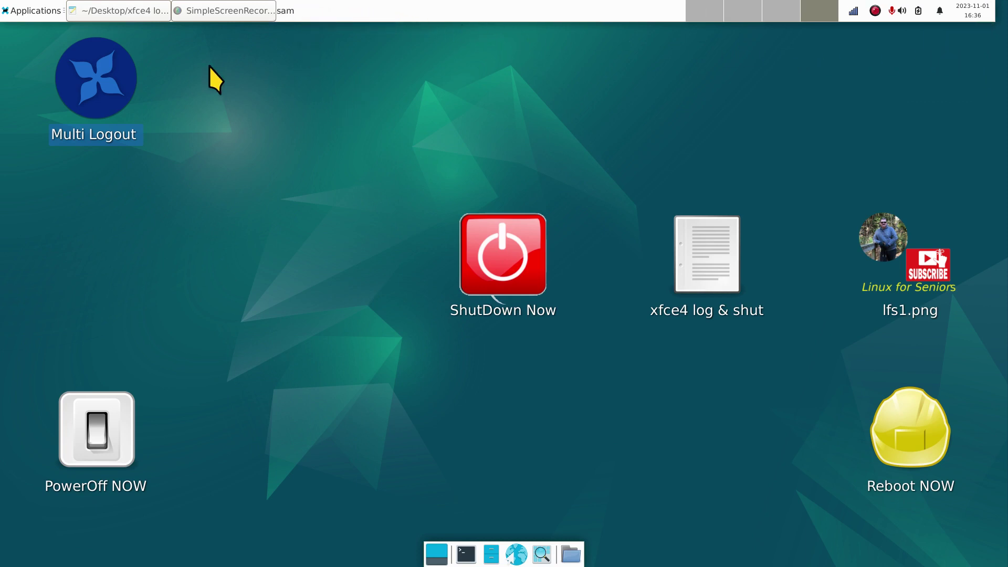
left_click(128, 10)
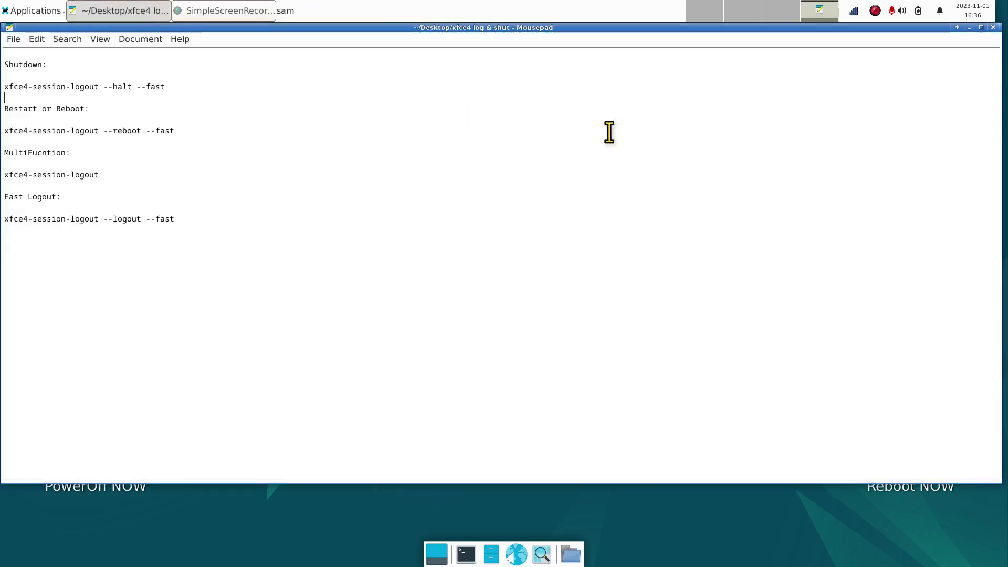
left_click(995, 27)
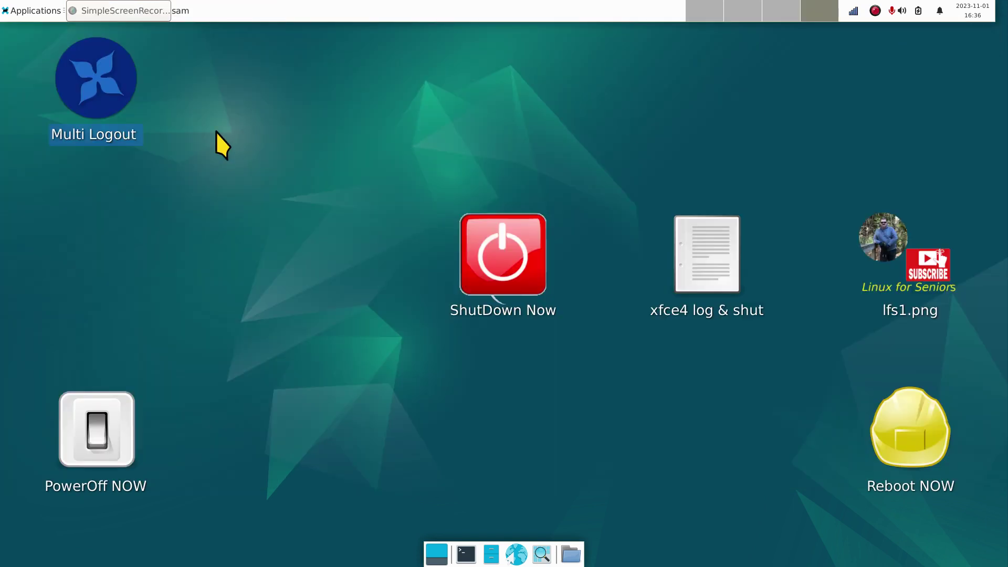
Step: Set the Action Buttons item's Appearance to Action Buttons in its Properties
right_click(180, 11)
left_click(206, 44)
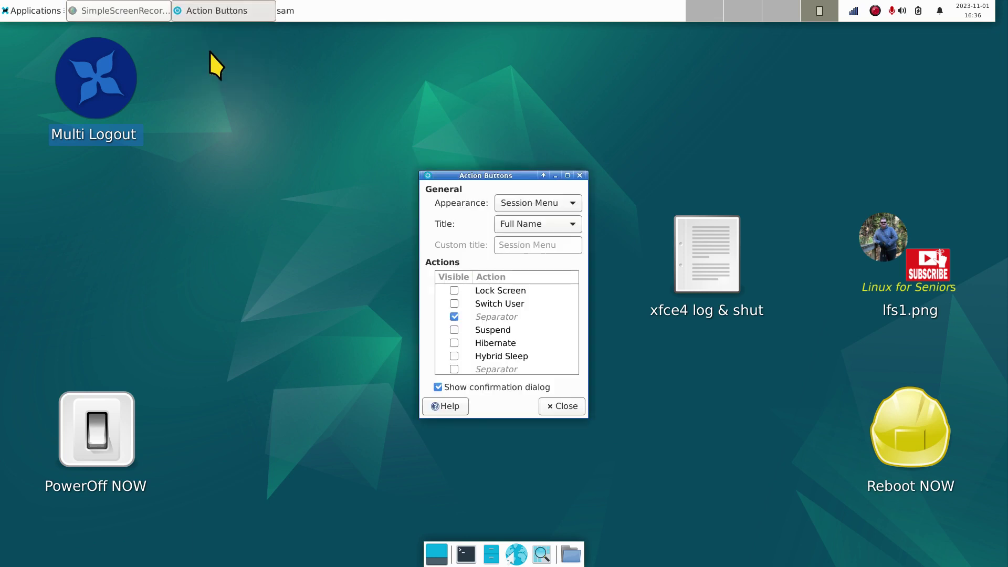
left_click(532, 203)
left_click(535, 187)
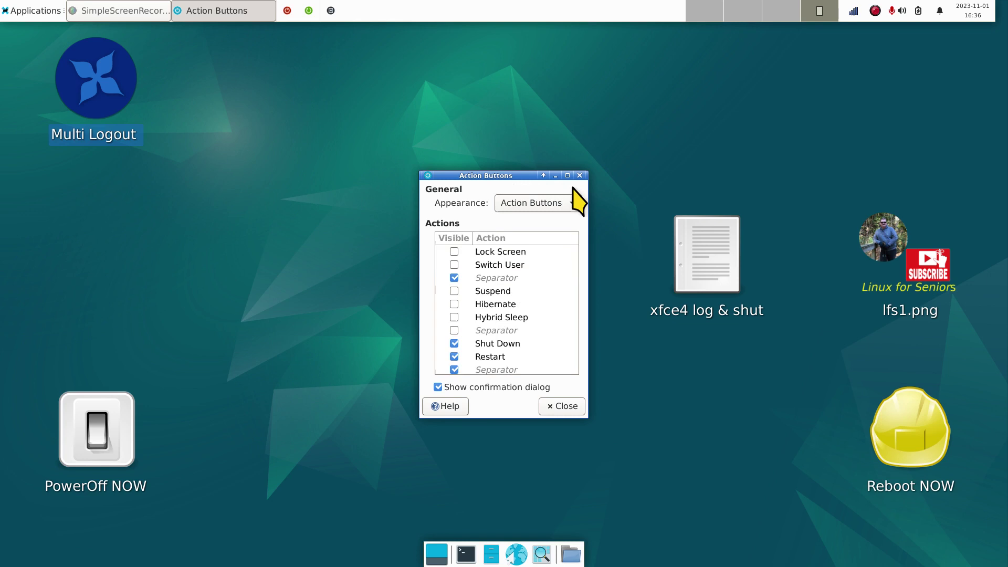
left_click(518, 207)
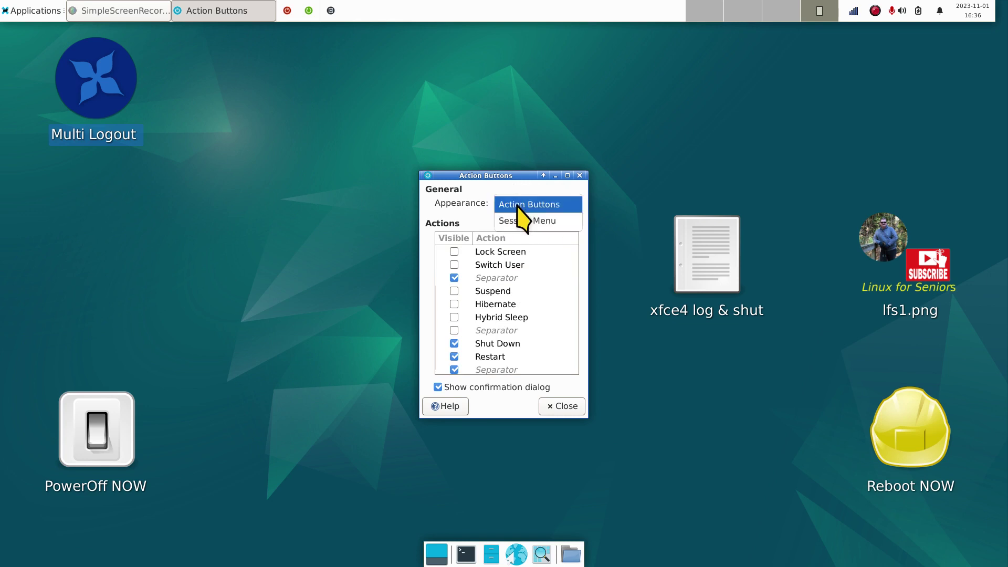
left_click(519, 205)
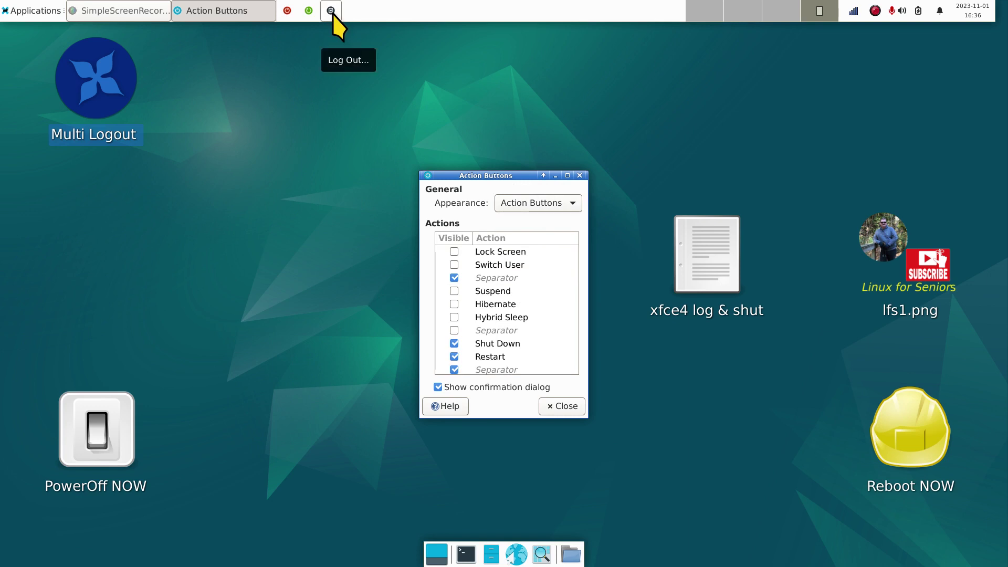
left_click_drag(496, 177, 282, 144)
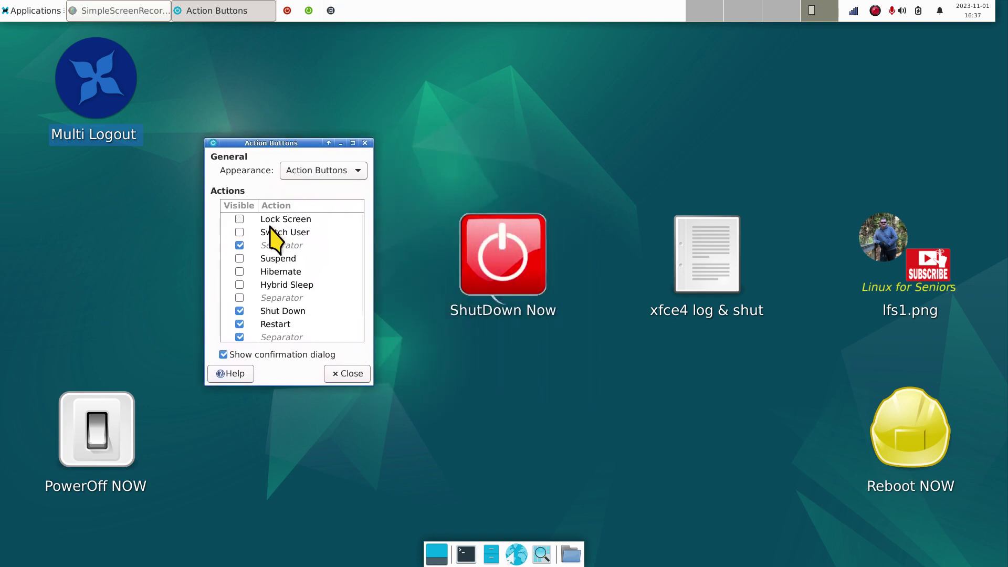
Step: Enable the Switch User, Suspend, Hibernate and Hybrid Sleep actions, keeping Restart on
left_click(240, 232)
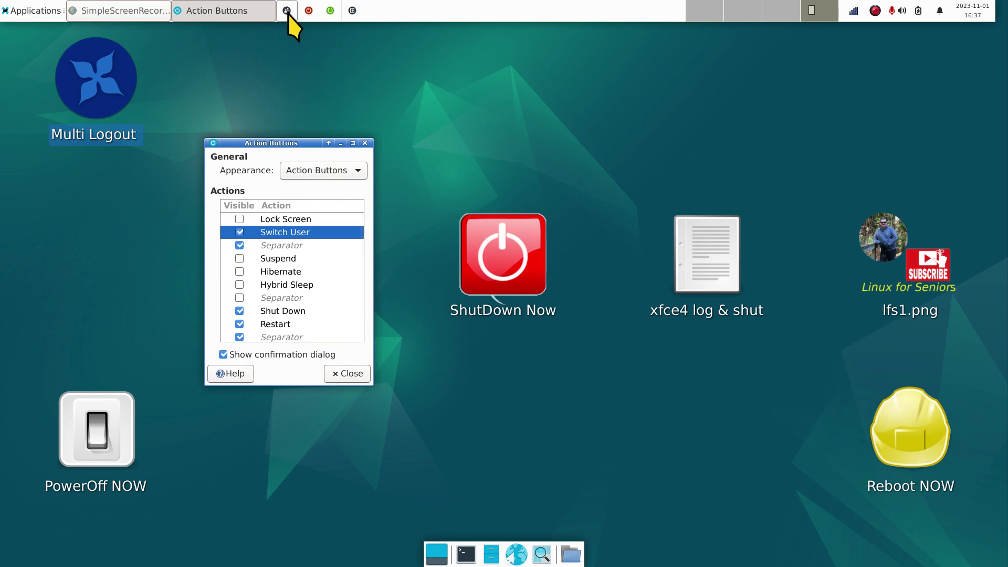
left_click(239, 258)
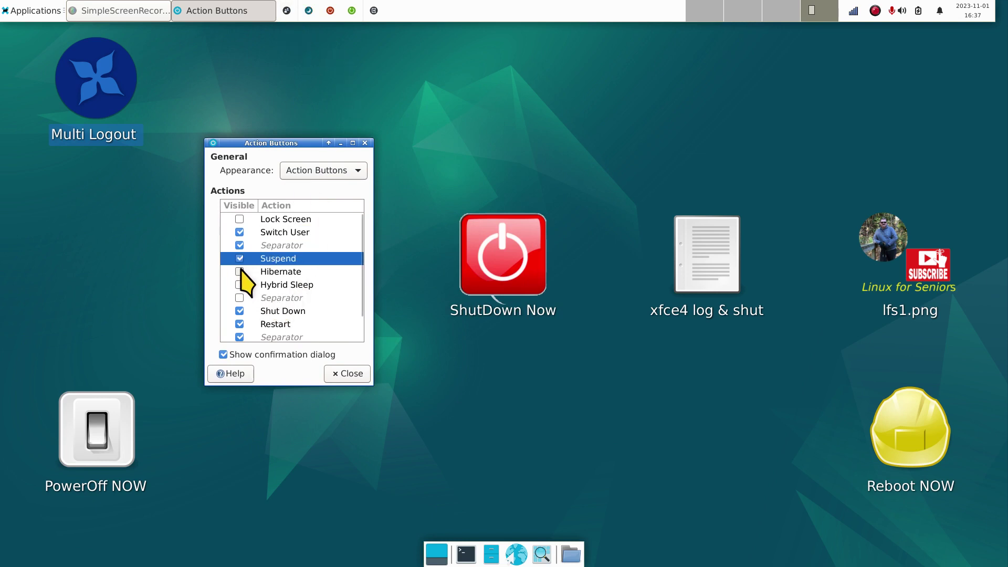
left_click(240, 271)
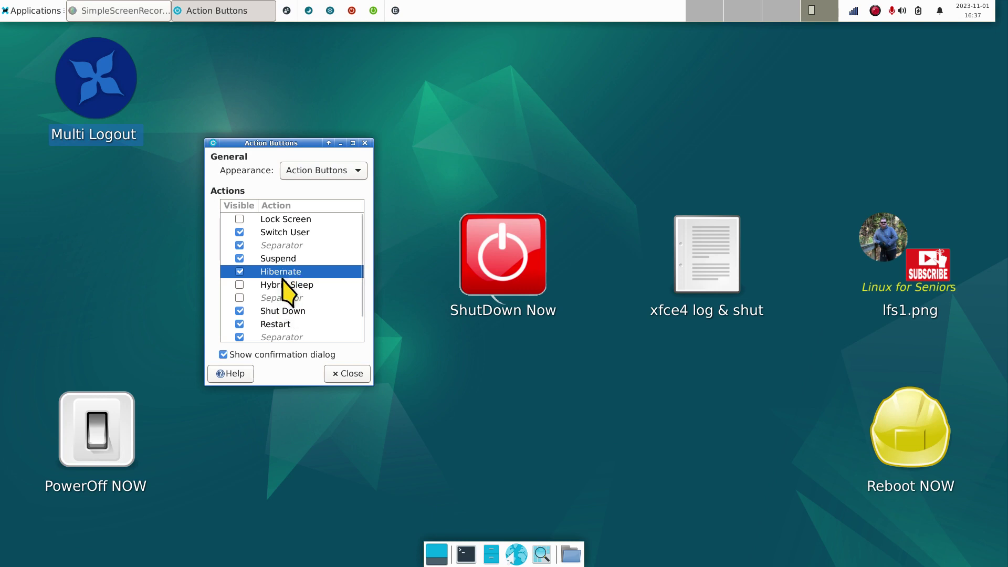
left_click(240, 285)
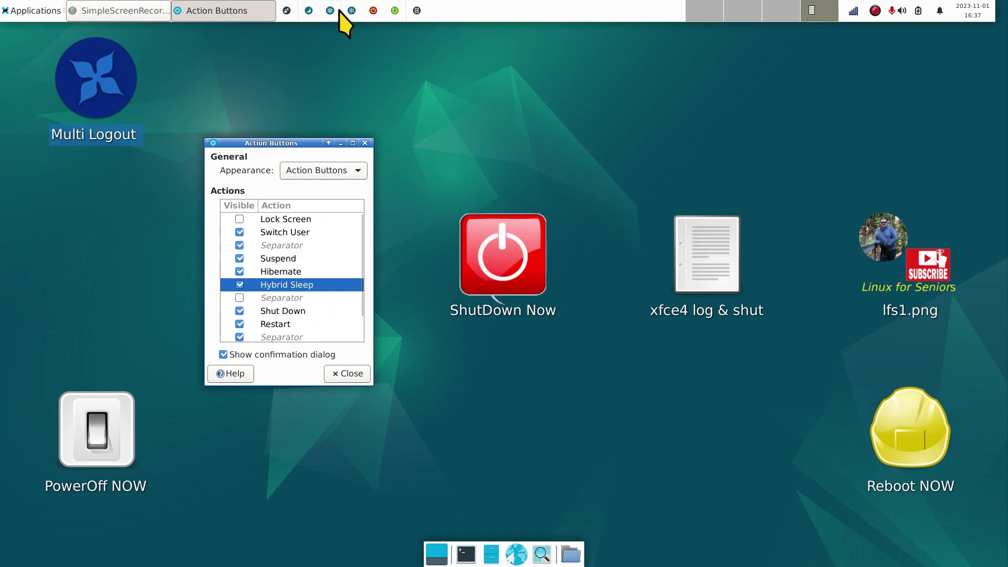
left_click(239, 324)
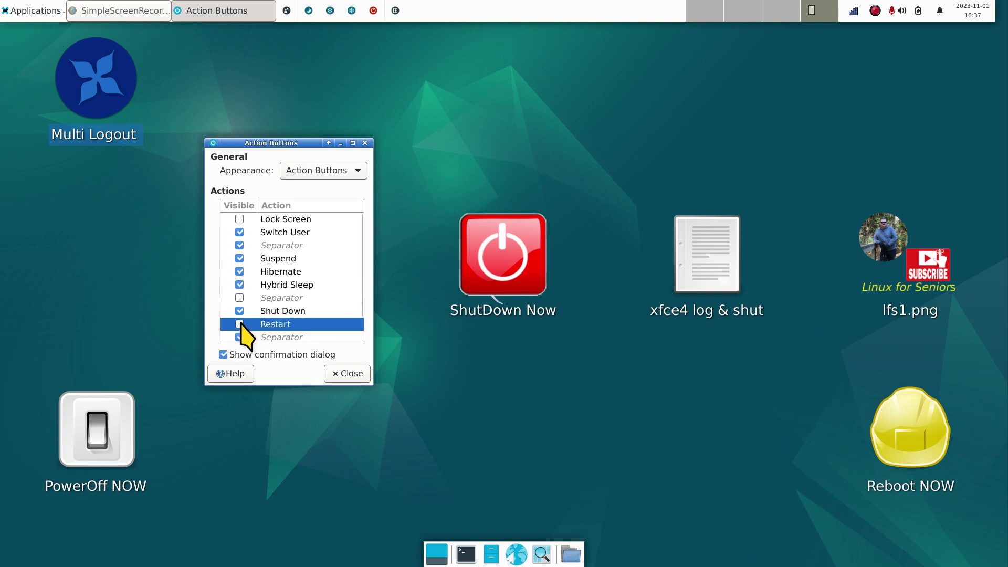
left_click(240, 324)
Step: Enable the separate Log Out action, then test Multi Logout and cancel its dialog
left_click(291, 312)
left_click(288, 324)
left_click(292, 311)
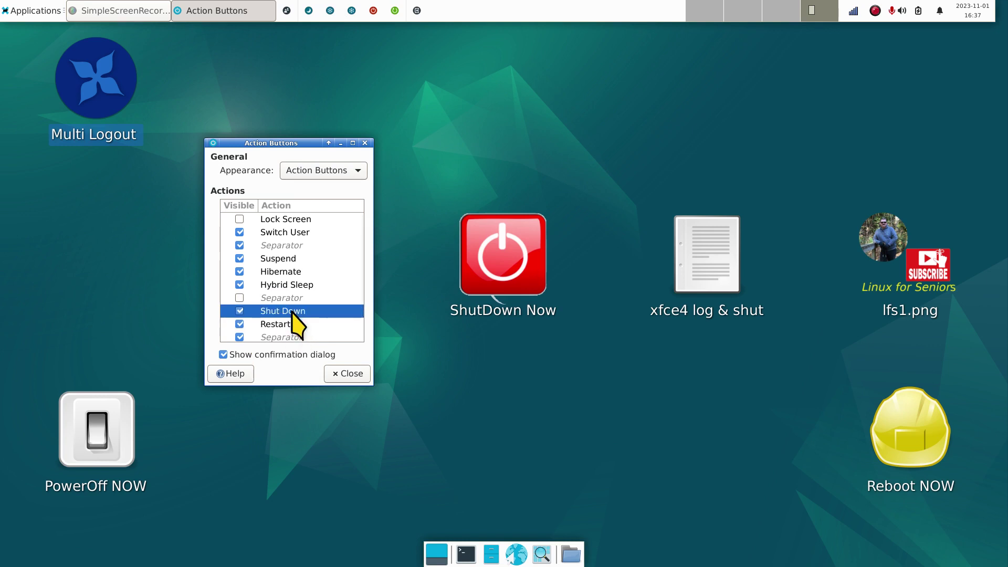
left_click(291, 324)
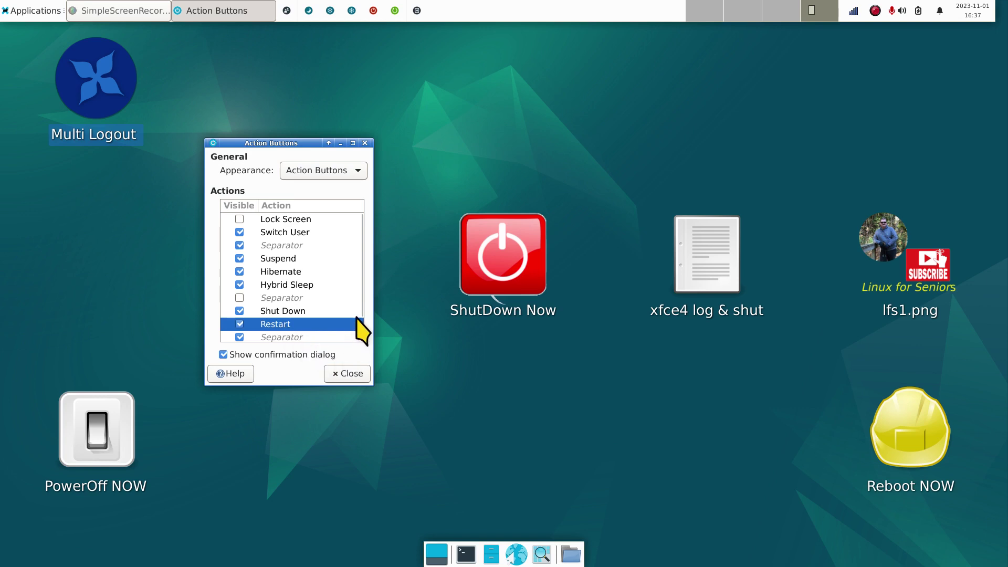
left_click_drag(360, 310, 361, 354)
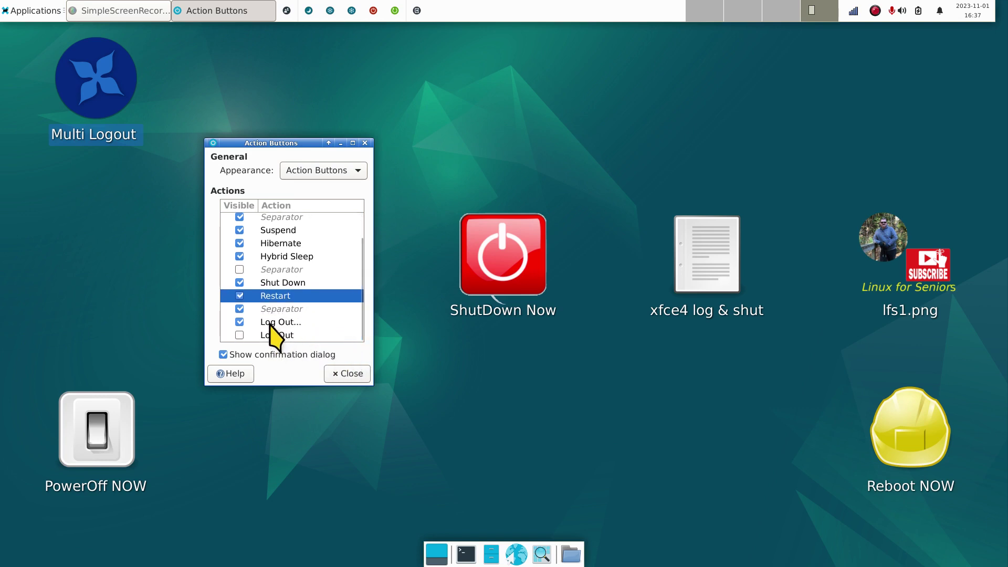
left_click(240, 336)
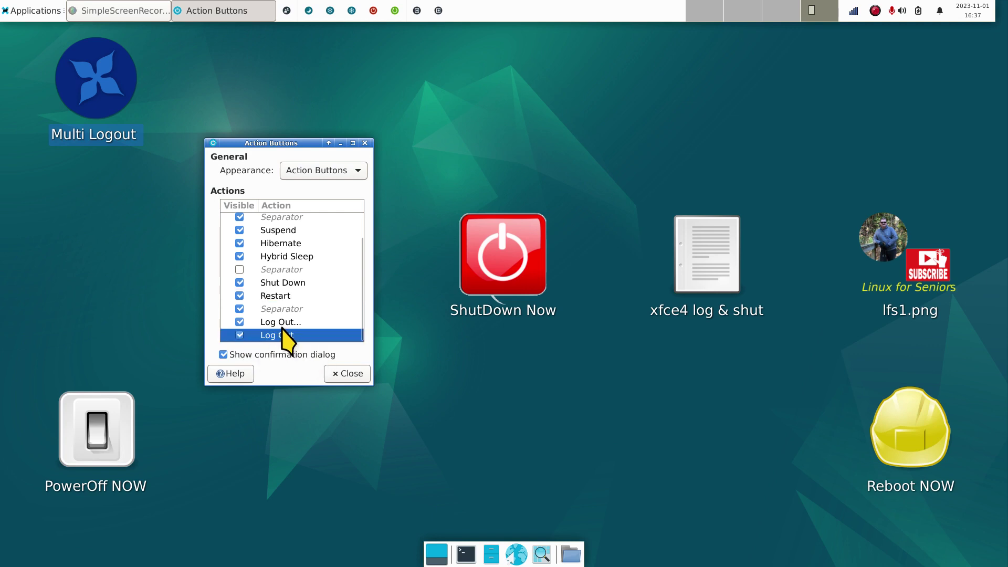
double_click(83, 74)
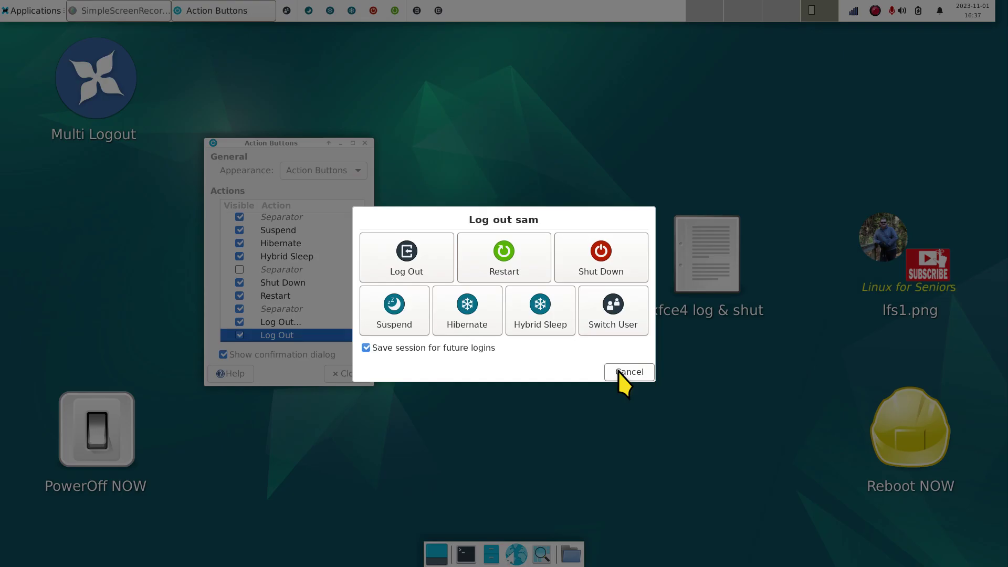
left_click(620, 371)
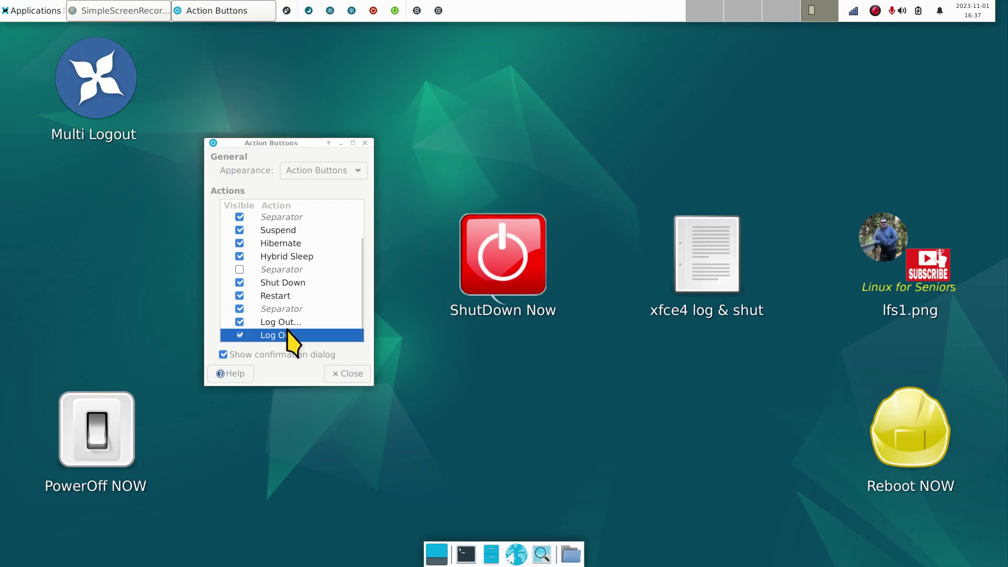
Step: Close the Action Buttons settings and test both log out buttons, cancelling each
left_click(344, 375)
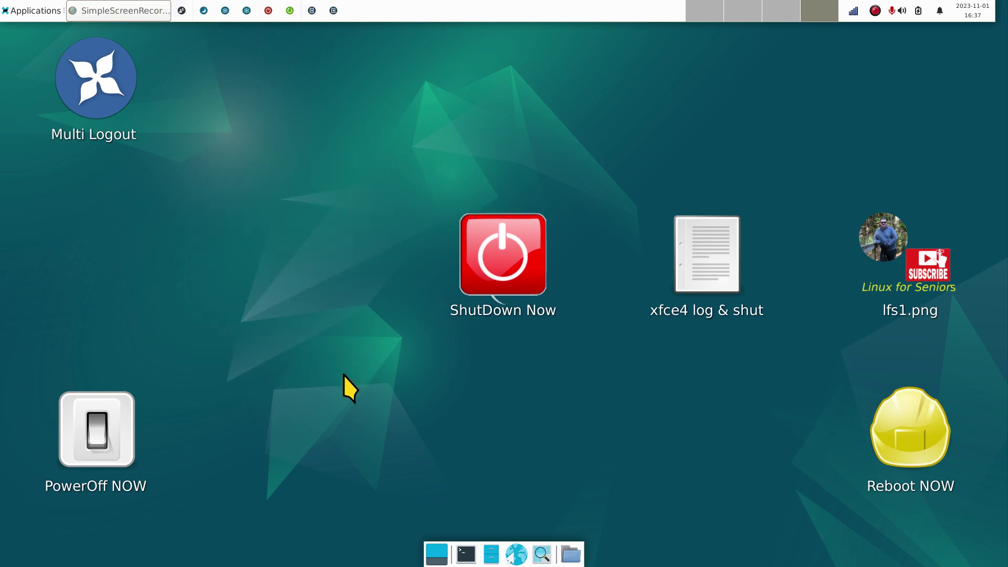
left_click(334, 11)
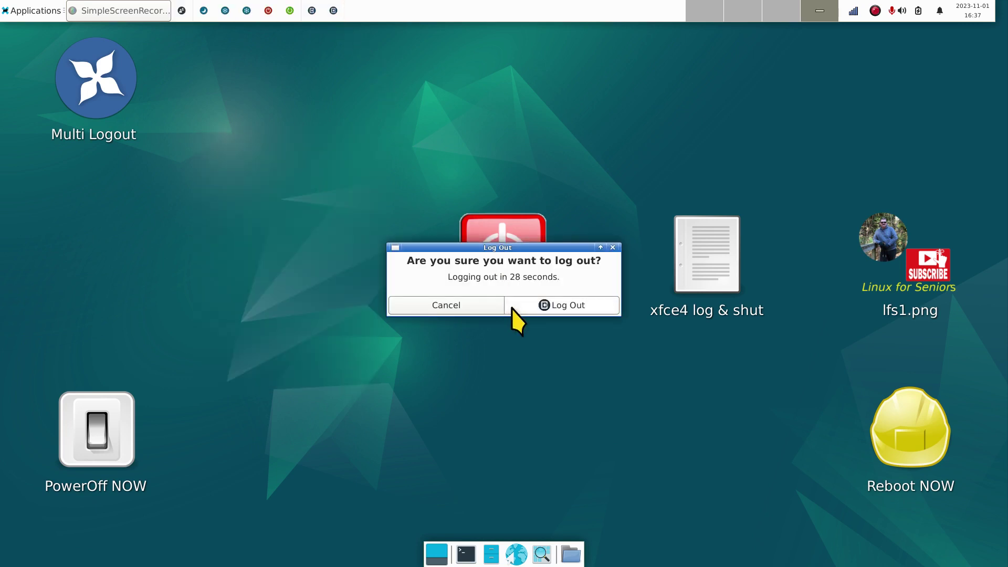
left_click(438, 307)
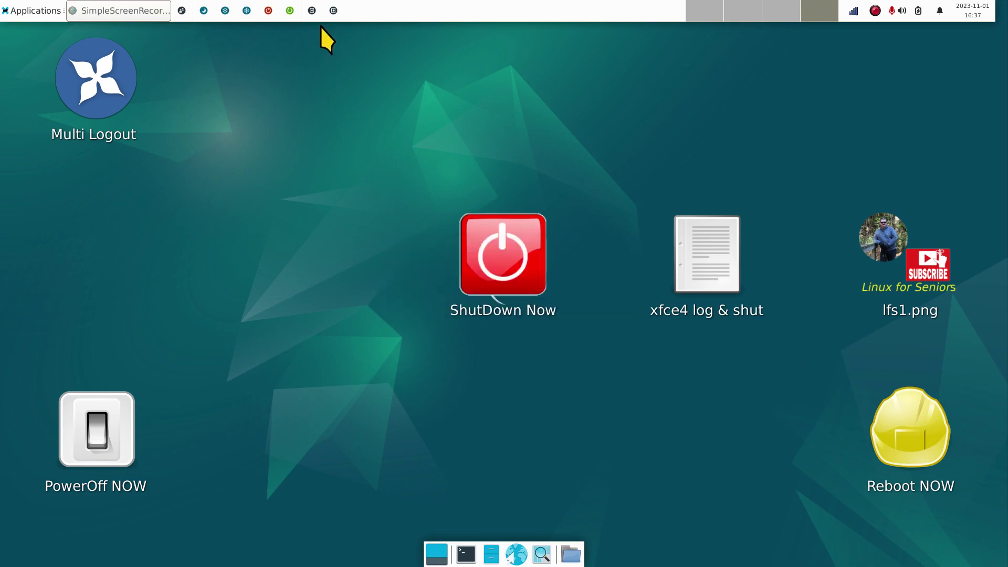
left_click(311, 11)
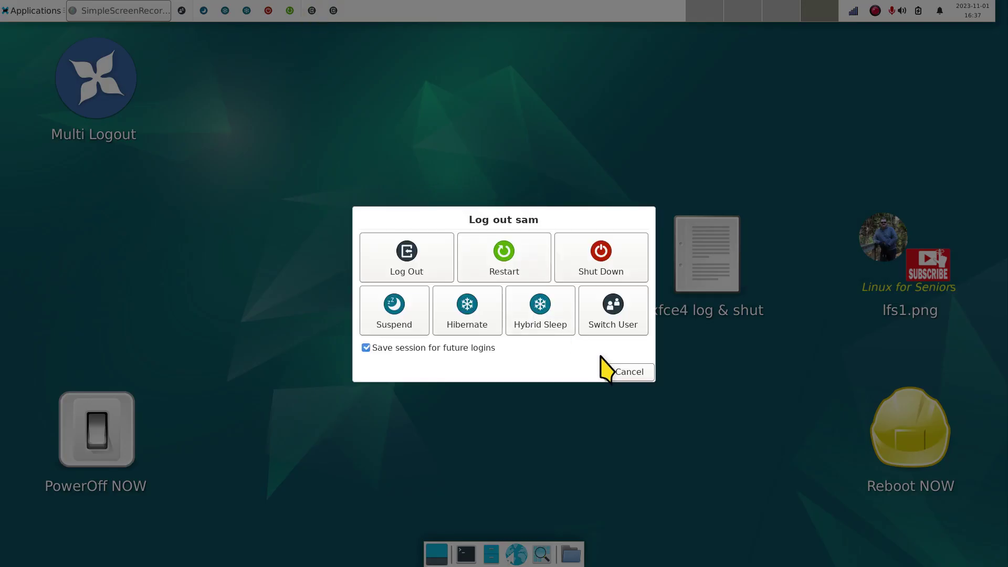
left_click(625, 372)
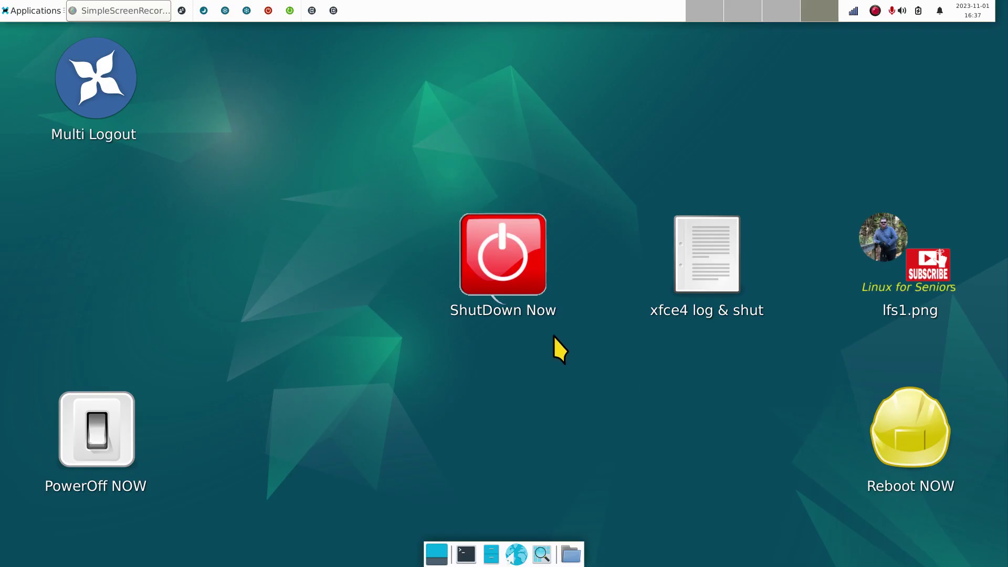
Step: Test the new restart and shut down buttons, cancelling both confirmations
left_click(290, 14)
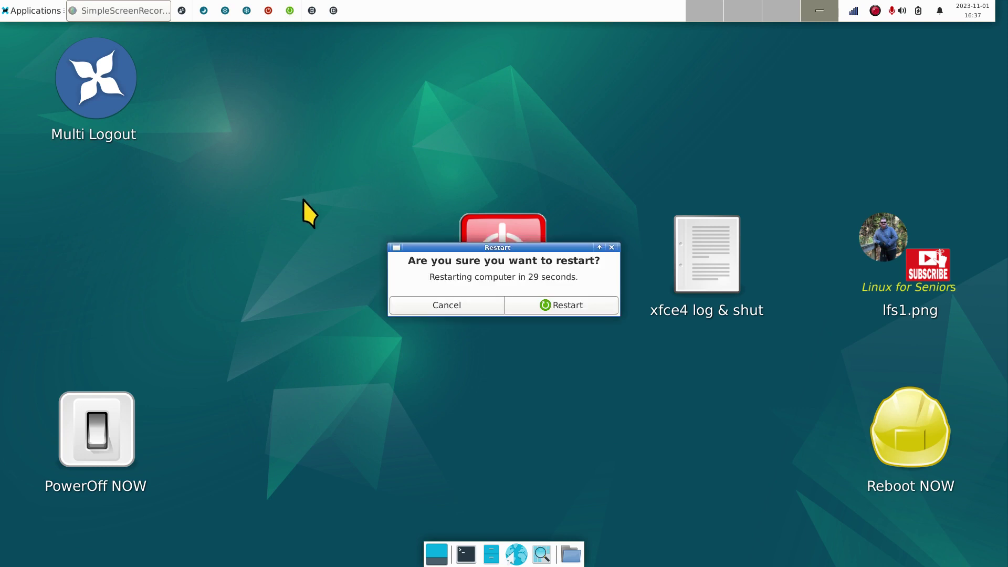
left_click(440, 305)
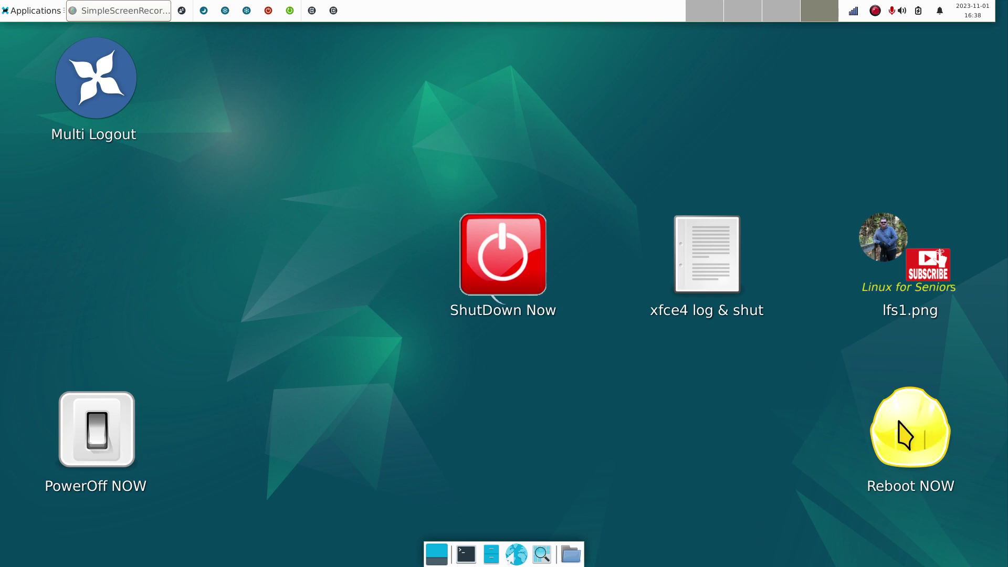
left_click(267, 10)
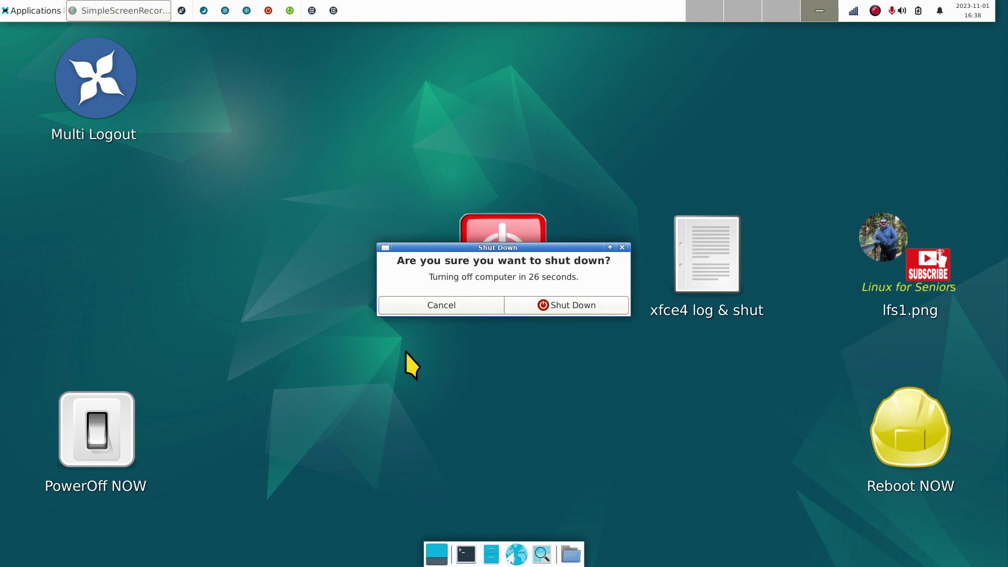
left_click(402, 306)
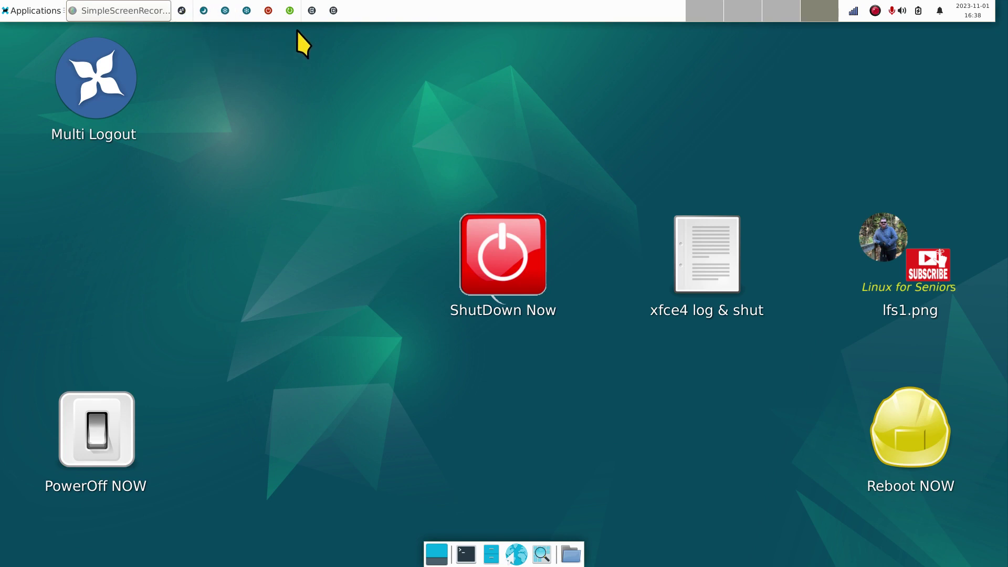
Step: Move the Action Buttons item to the right side of the panel, before the tray
right_click(266, 10)
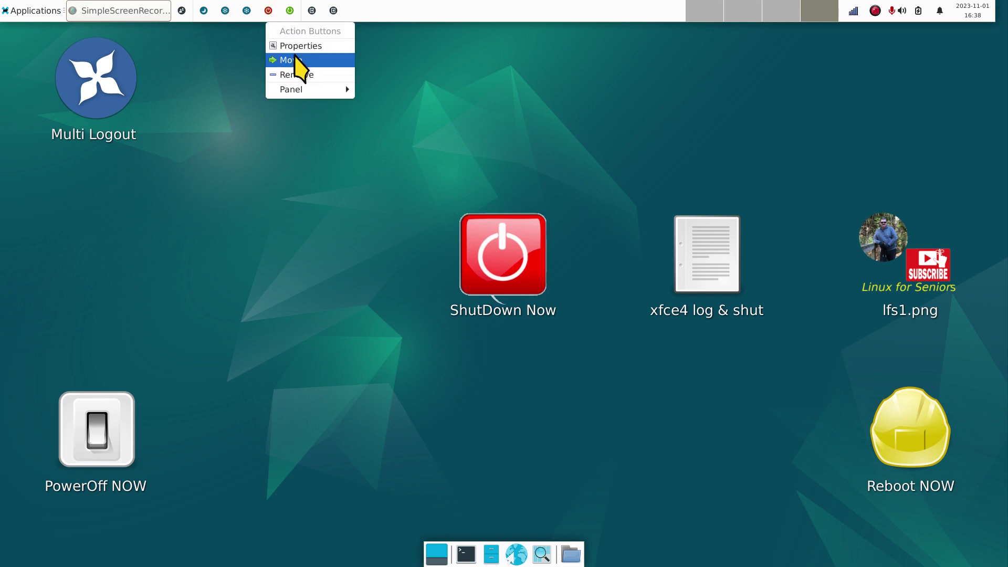
left_click(292, 59)
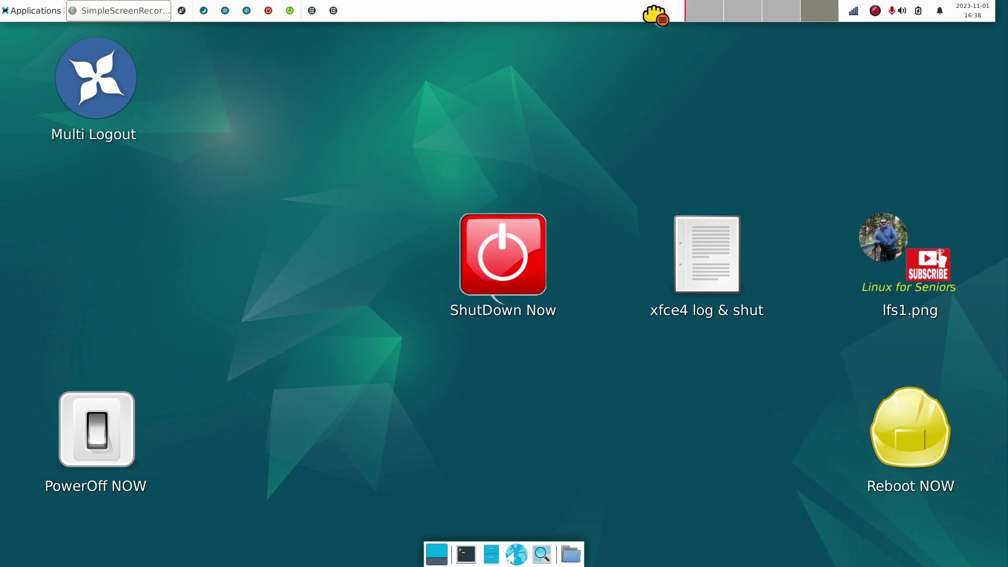
left_click(671, 12)
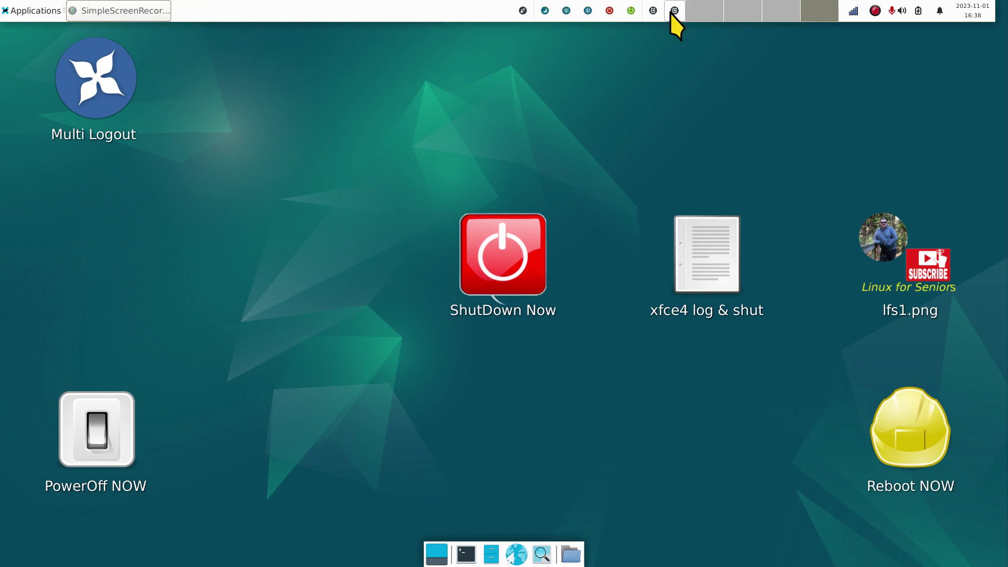
Step: Switch the Action Buttons appearance to Session Menu in its properties
right_click(609, 11)
left_click(633, 48)
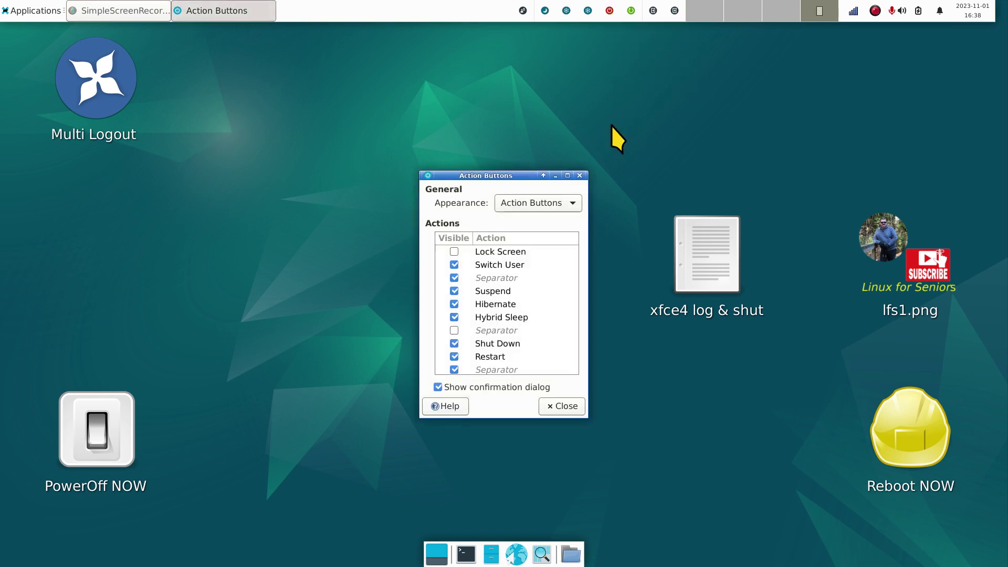
left_click(552, 204)
left_click(557, 221)
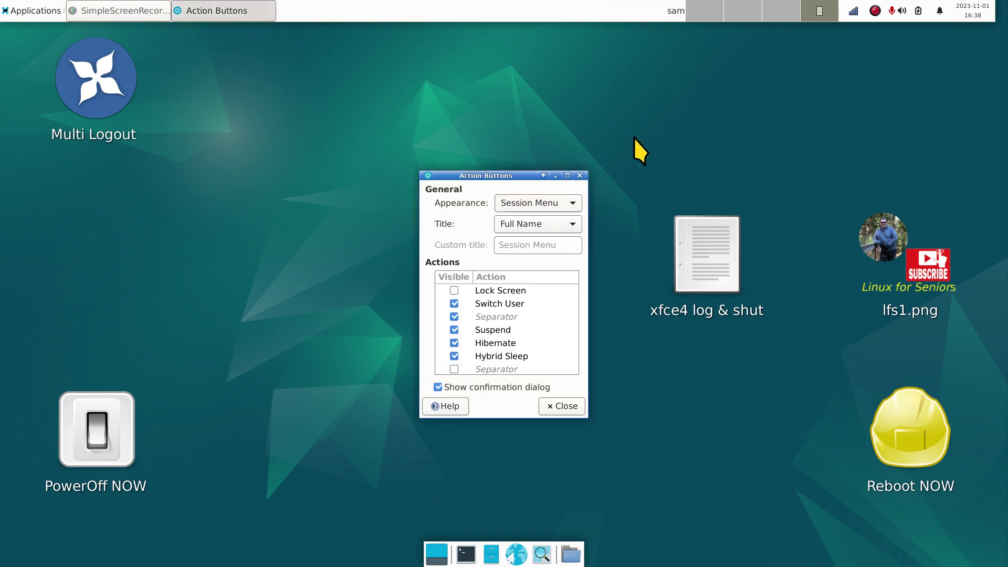
left_click(580, 175)
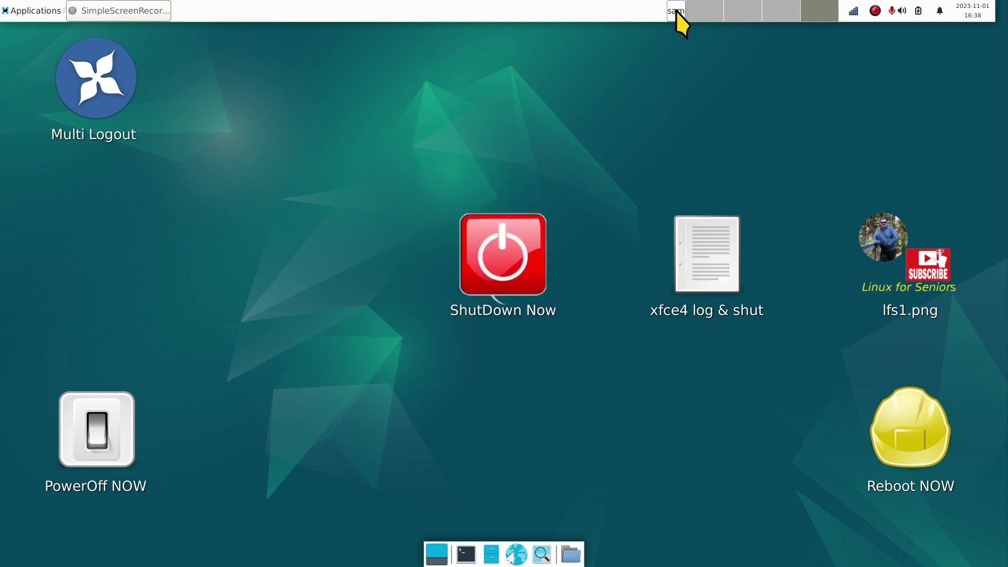
Step: Move the session menu item to the far right end of the panel and check its actions
right_click(676, 11)
left_click(706, 54)
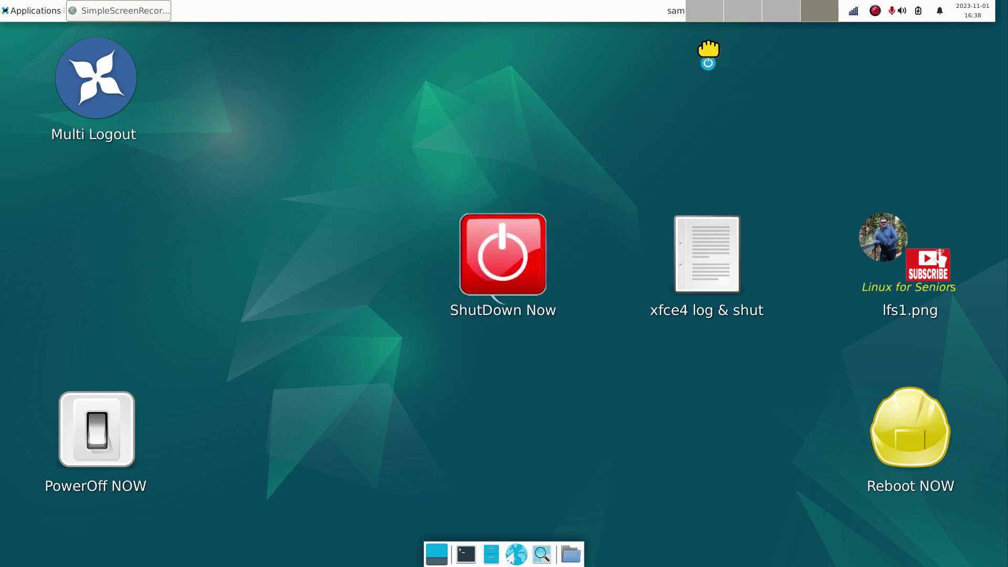
left_click(840, 12)
left_click(830, 13)
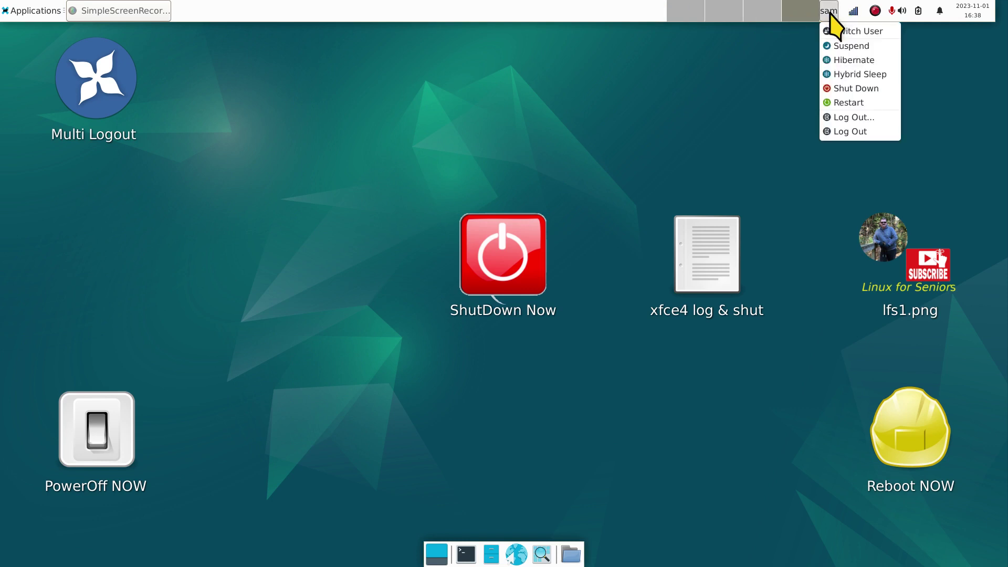
left_click(830, 14)
Step: Change the appearance back from Session Menu to Action Buttons
right_click(830, 13)
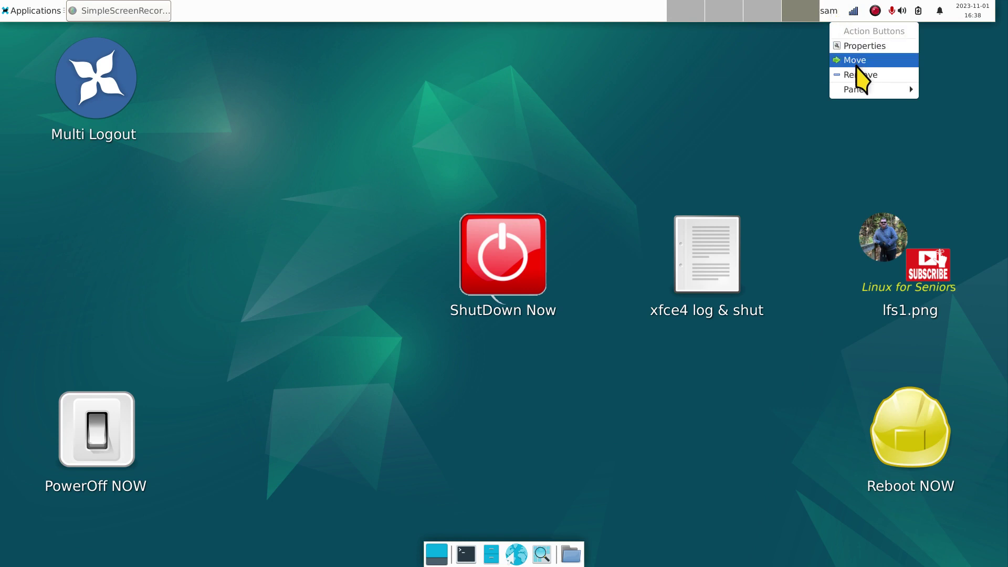
left_click(857, 47)
left_click(541, 205)
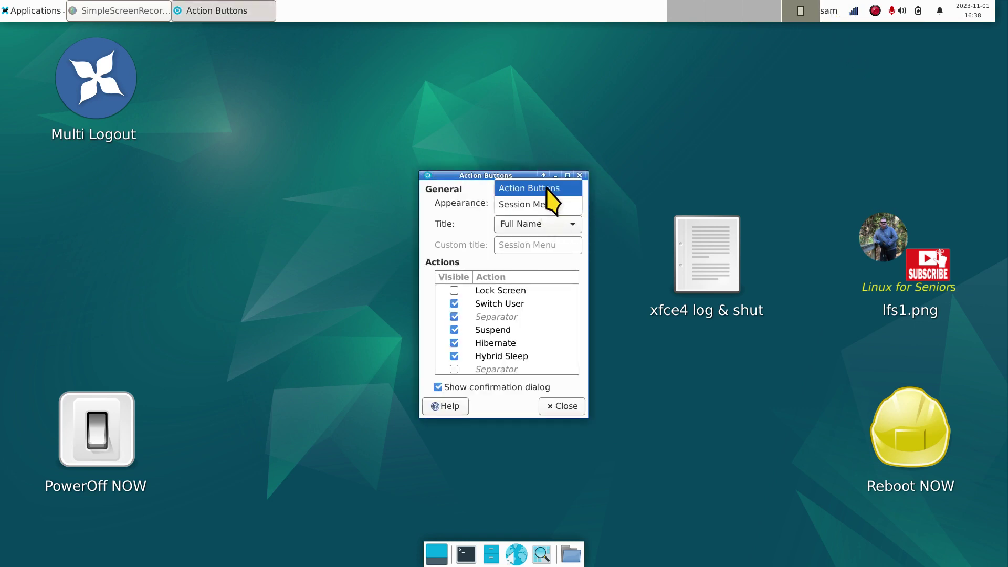
left_click(546, 189)
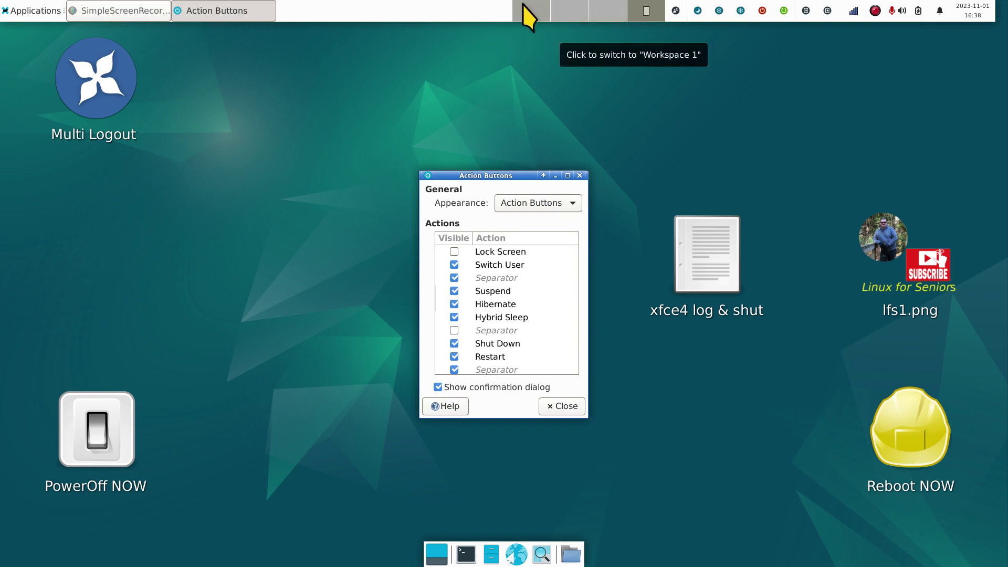
Step: Close the settings, then try the panel's log out button and cancel the logout
left_click(580, 175)
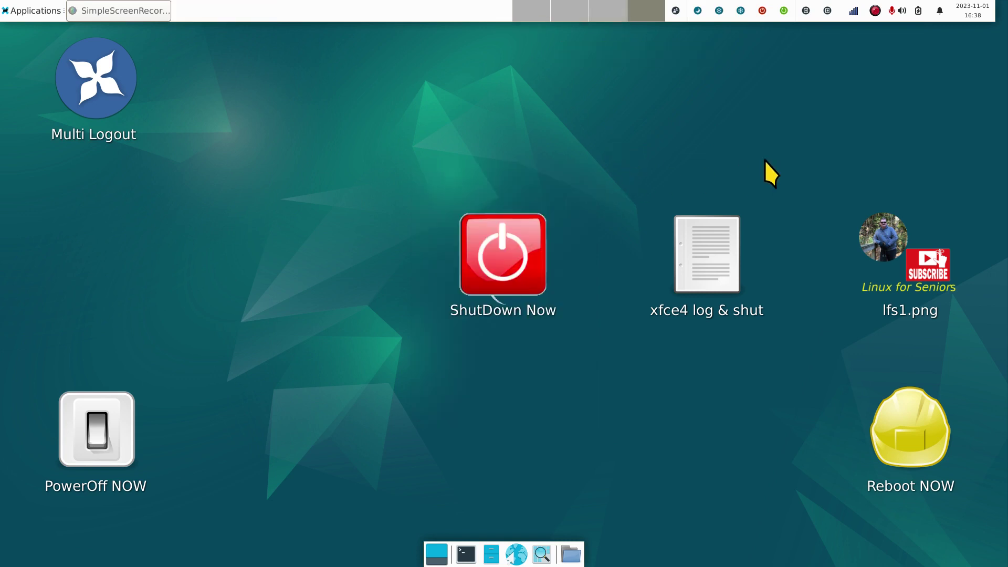
left_click(827, 10)
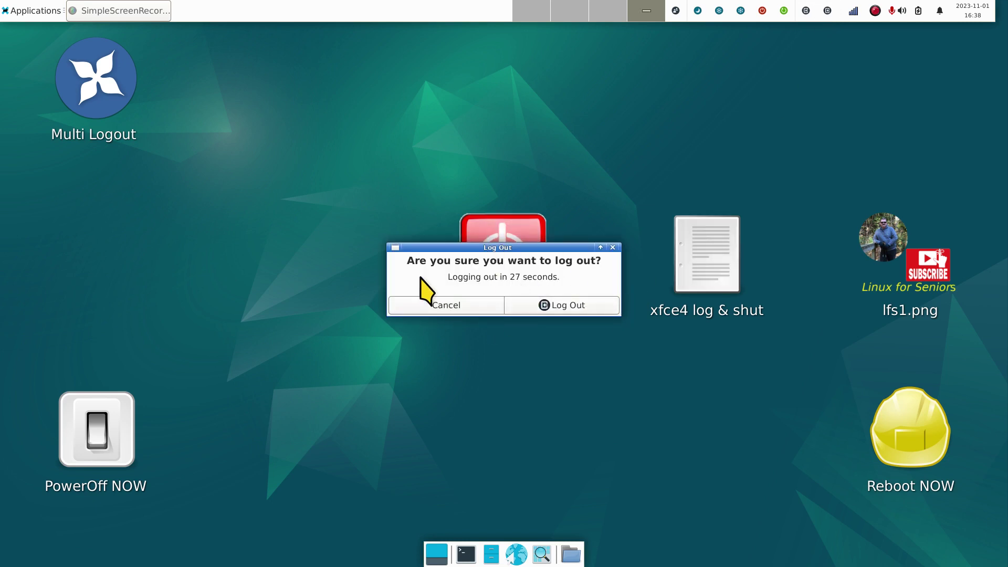
left_click(439, 310)
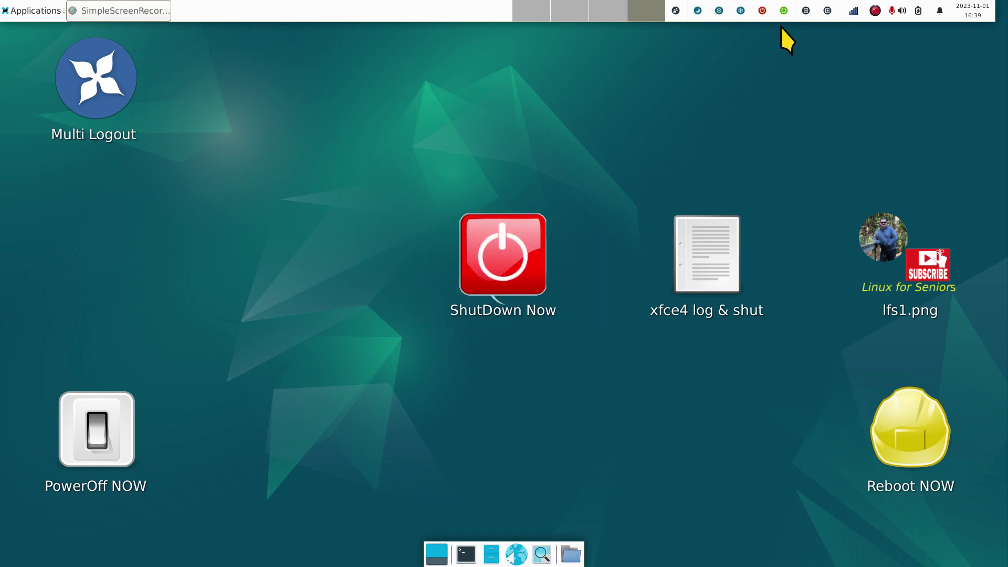
Step: Untick Log Out in the Action Buttons actions list and close the settings
right_click(805, 11)
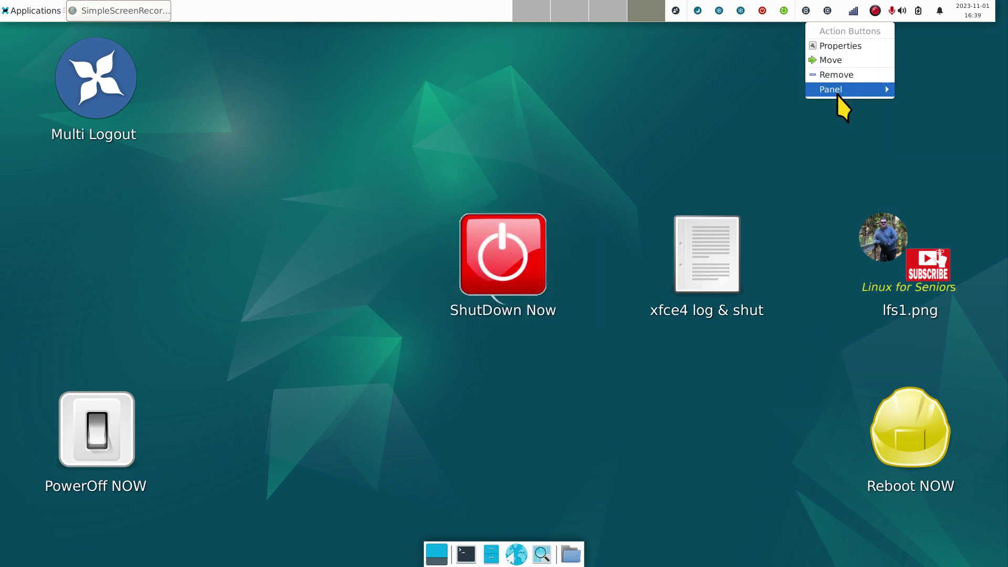
left_click(839, 46)
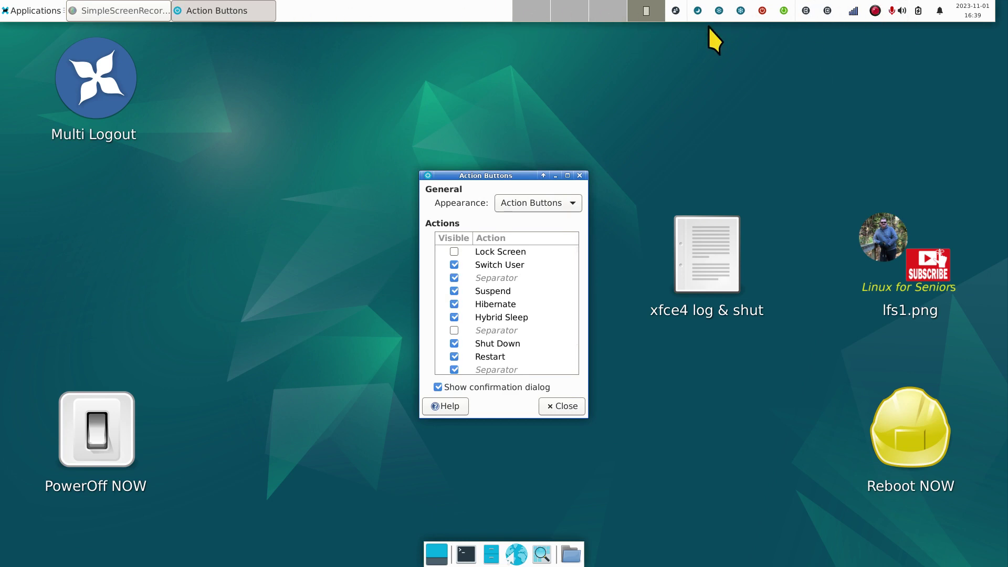
scroll(581, 288, "down", 2)
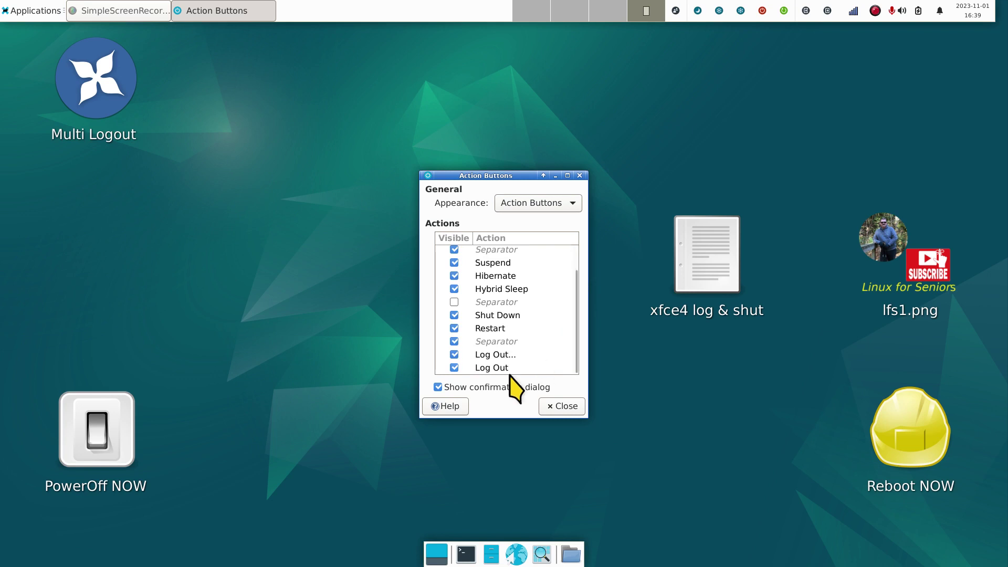
left_click(454, 368)
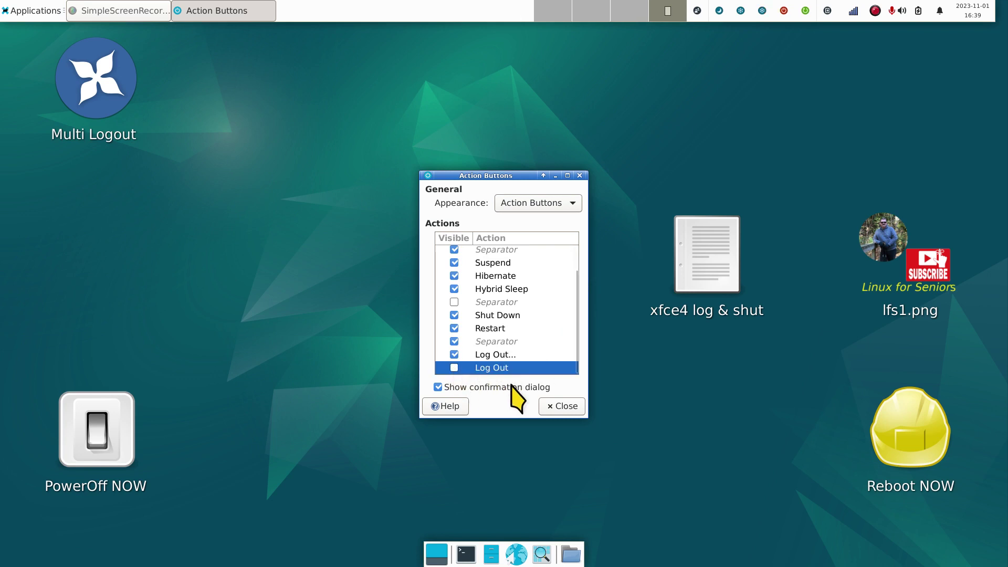
left_click(557, 406)
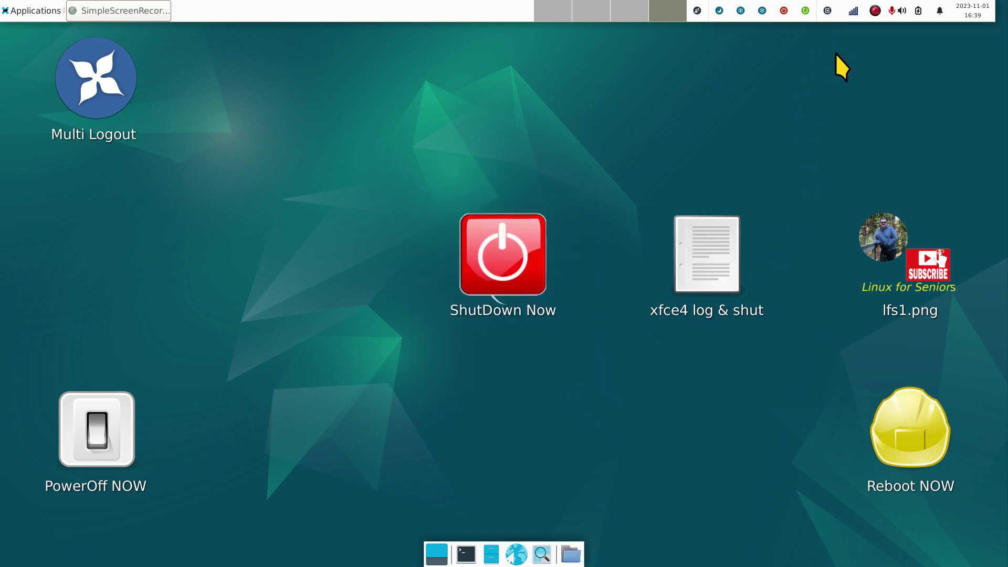
left_click(828, 10)
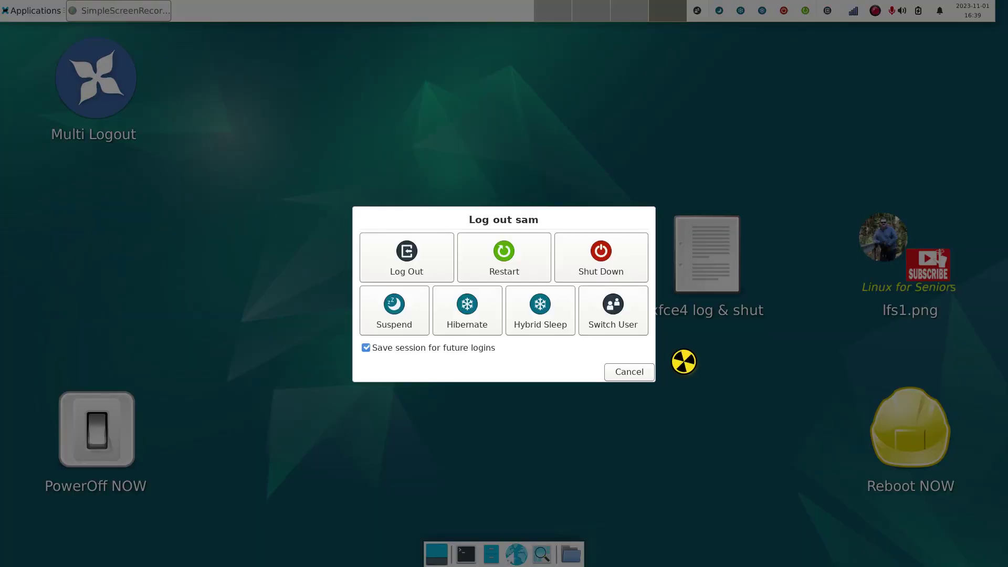
left_click(628, 371)
left_click(782, 10)
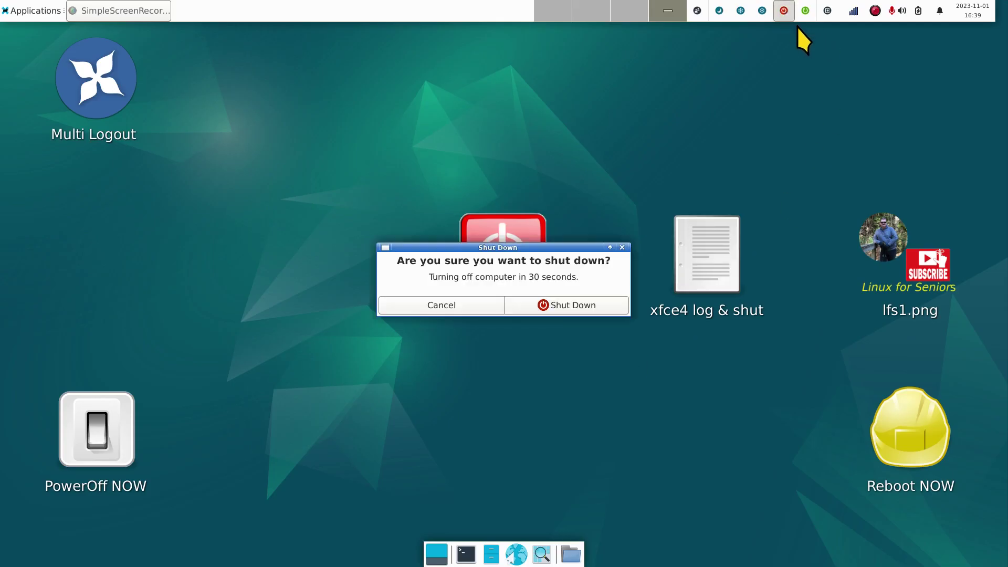
left_click(445, 301)
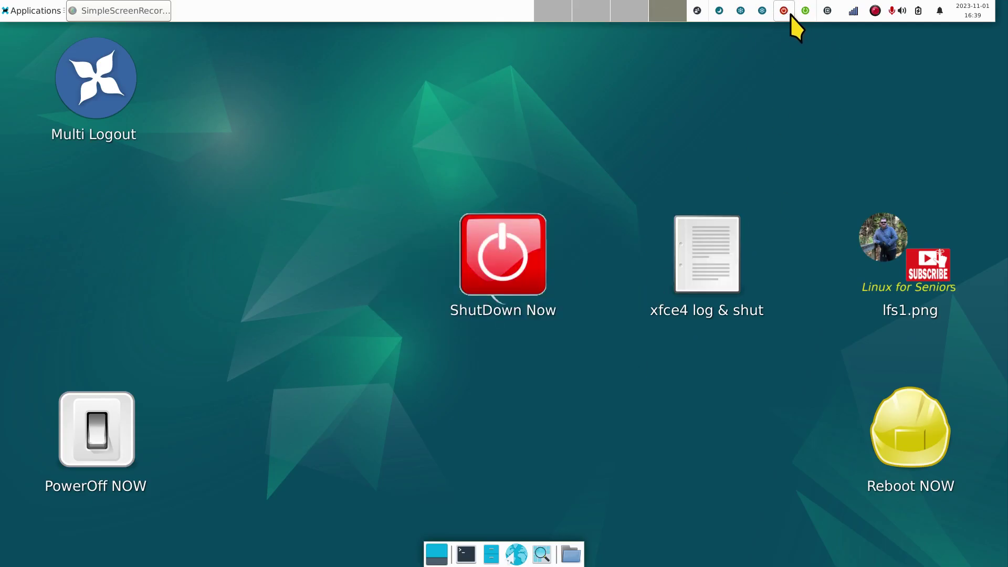
left_click(805, 10)
left_click(439, 305)
left_click(99, 69)
double_click(98, 69)
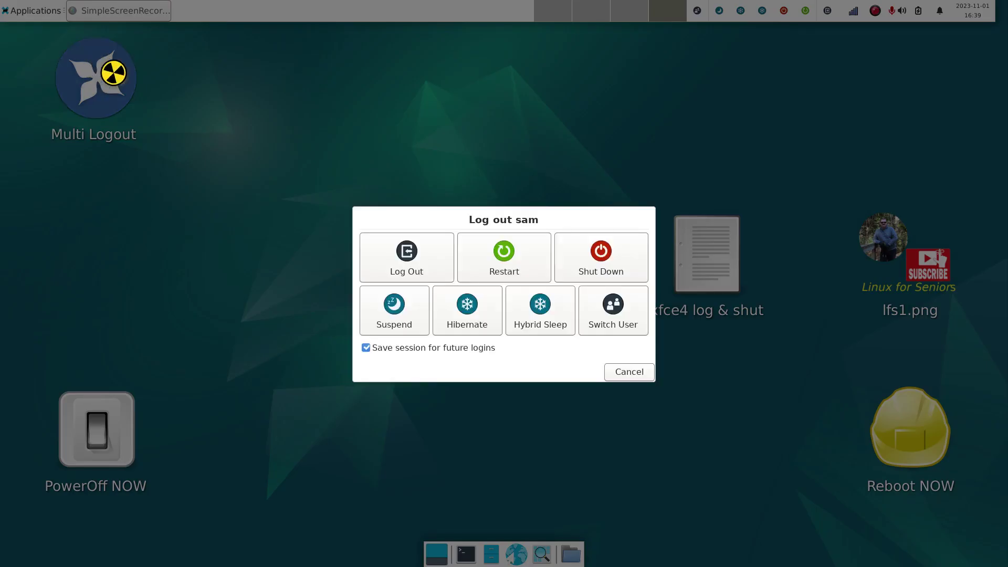
left_click(624, 371)
double_click(710, 248)
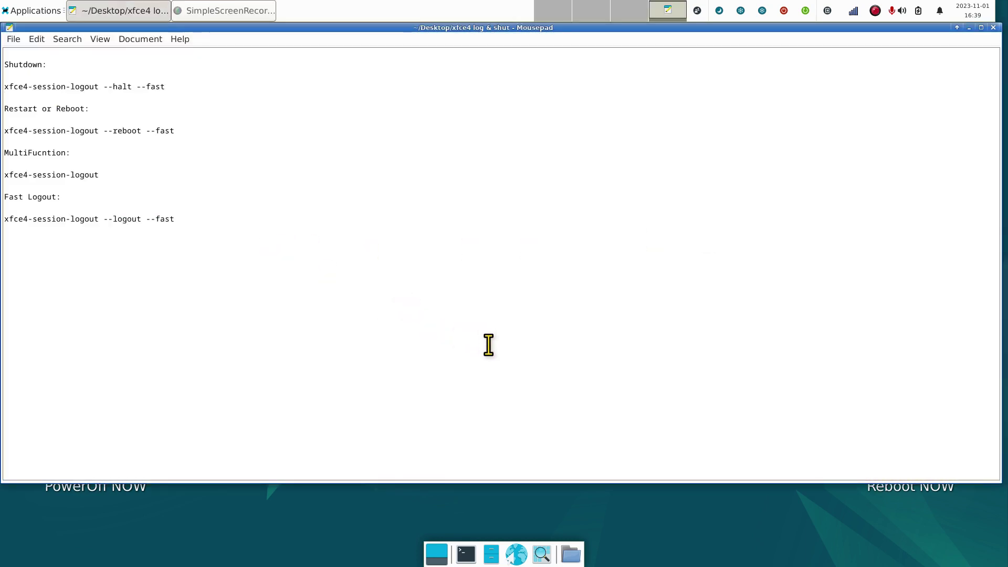
Step: Zoom in the text, then highlight the Shutdown and Restart headings with their --halt --fast and --reboot --fast commands
key("ctrl+plus")
key("ctrl+plus")
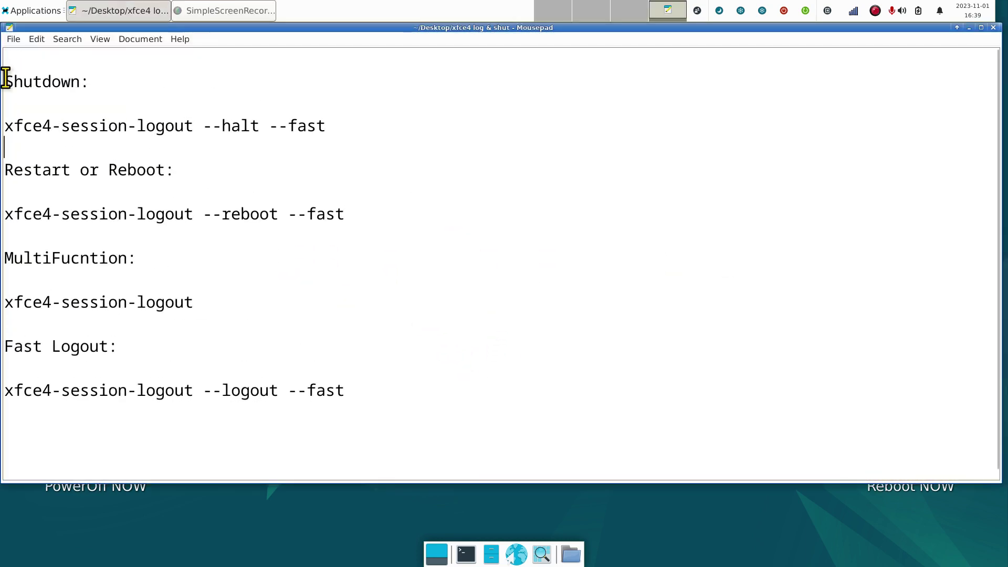
left_click_drag(4, 80, 104, 81)
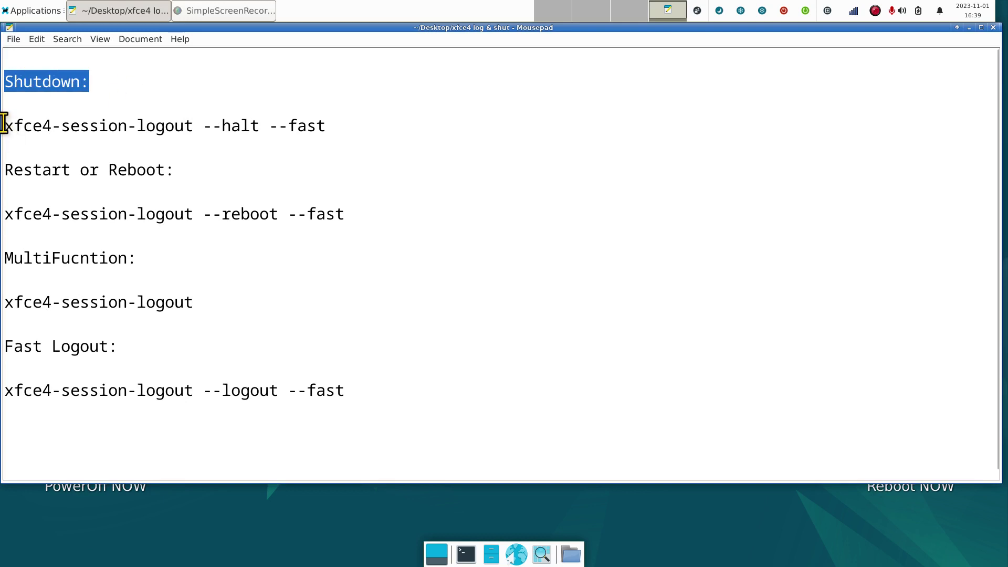
left_click_drag(4, 126, 383, 124)
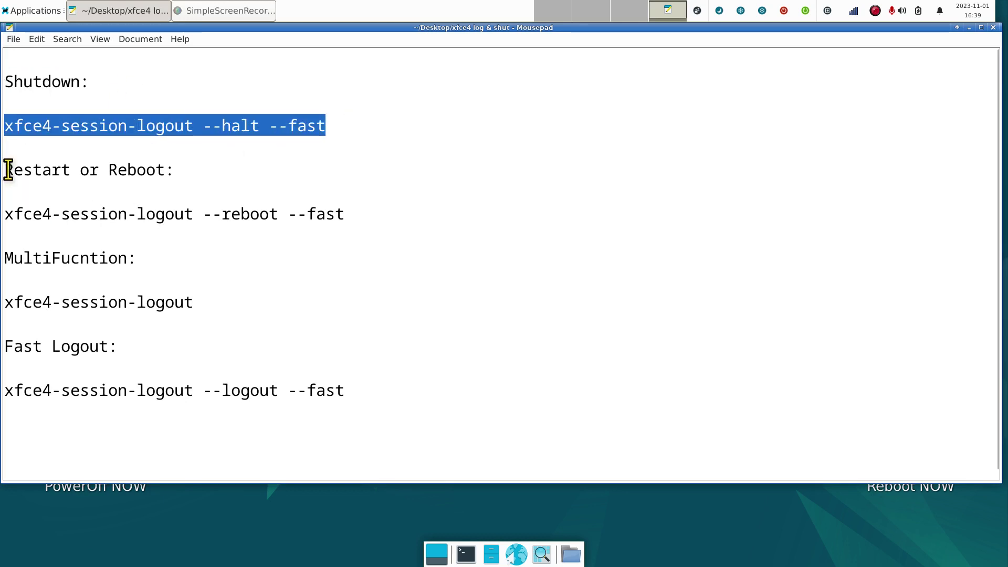
left_click_drag(5, 170, 210, 174)
left_click_drag(4, 215, 351, 215)
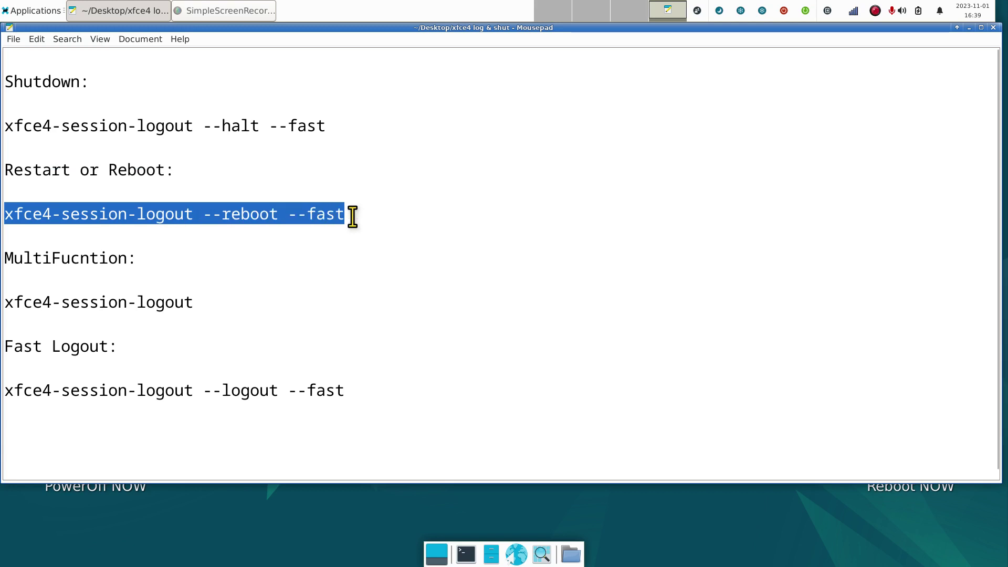
Step: Highlight the MultiFucntion heading, plain xfce4-session-logout, and the --logout --fast command
left_click_drag(6, 258, 178, 263)
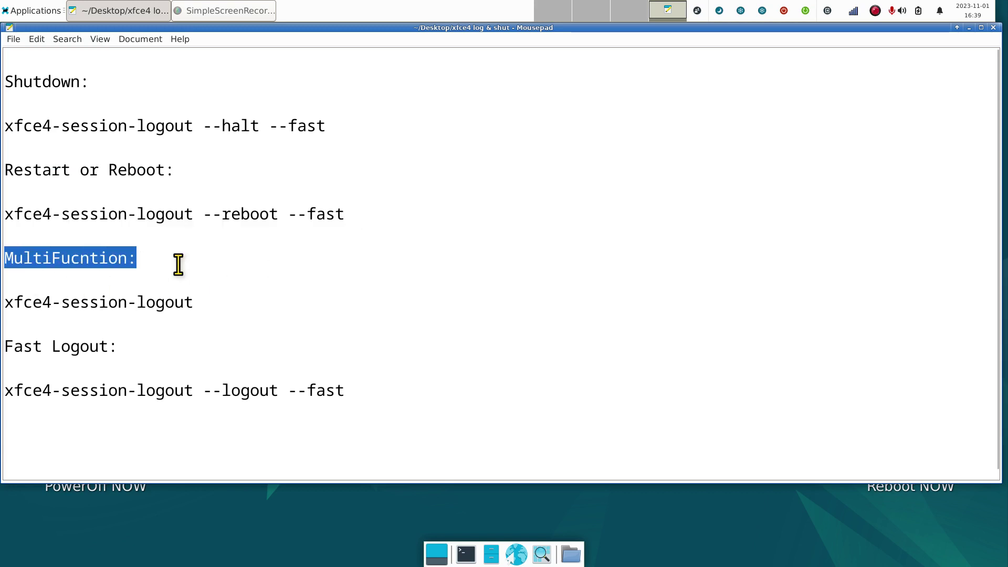
left_click_drag(7, 302, 234, 296)
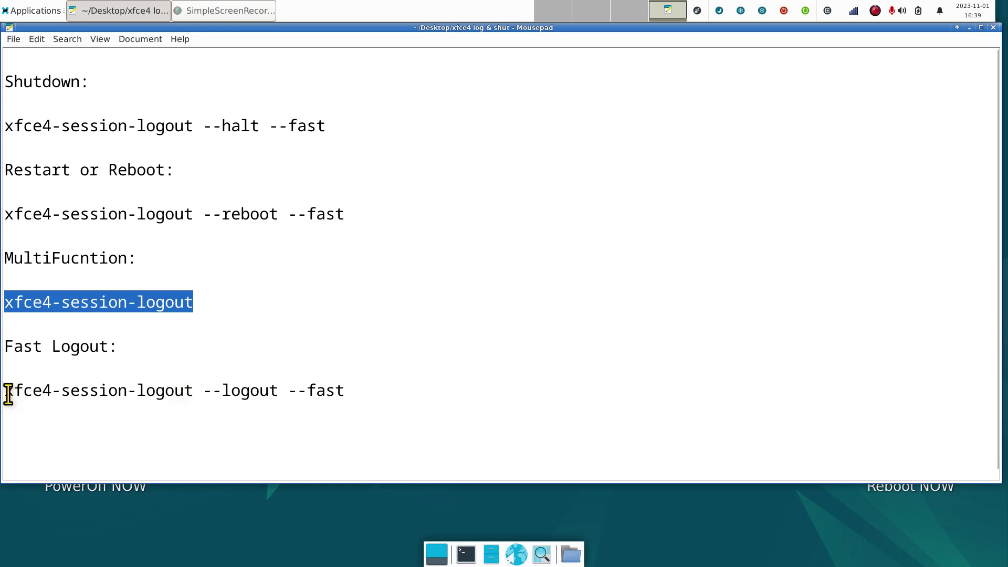
left_click_drag(5, 394, 361, 380)
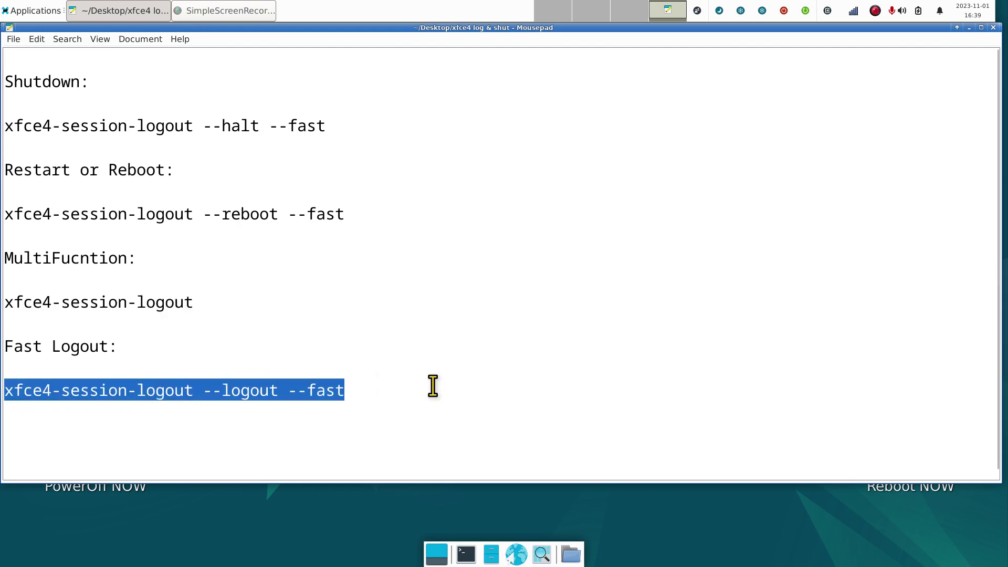